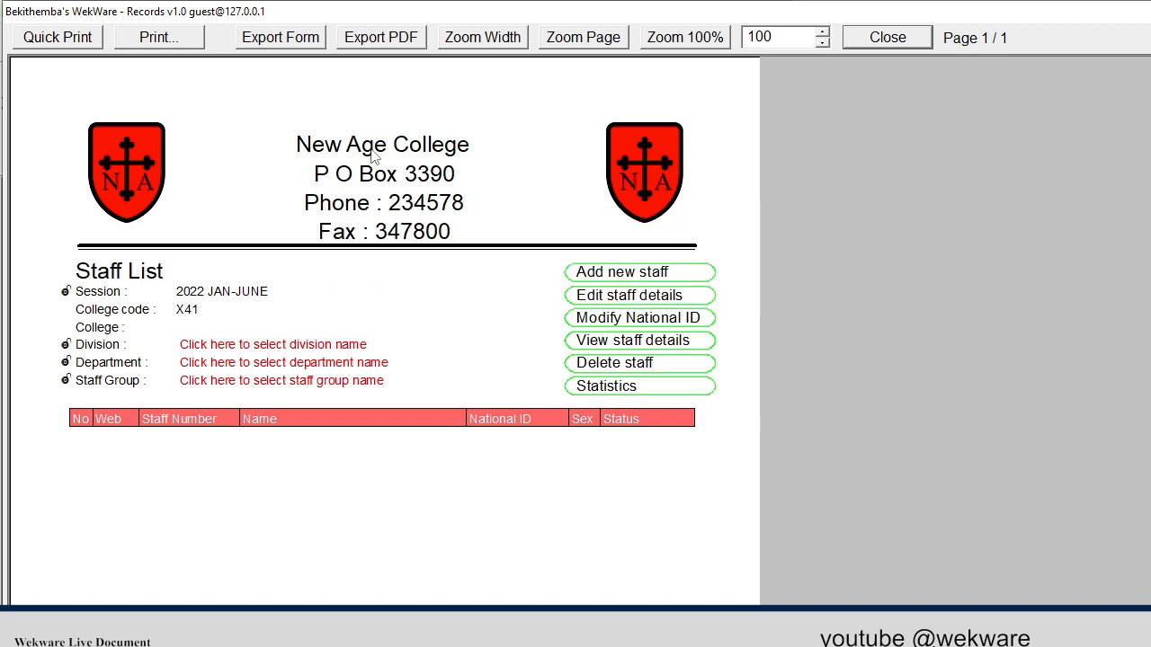
Zoom the empty staff list to window width and bring its filters into view
click(485, 39)
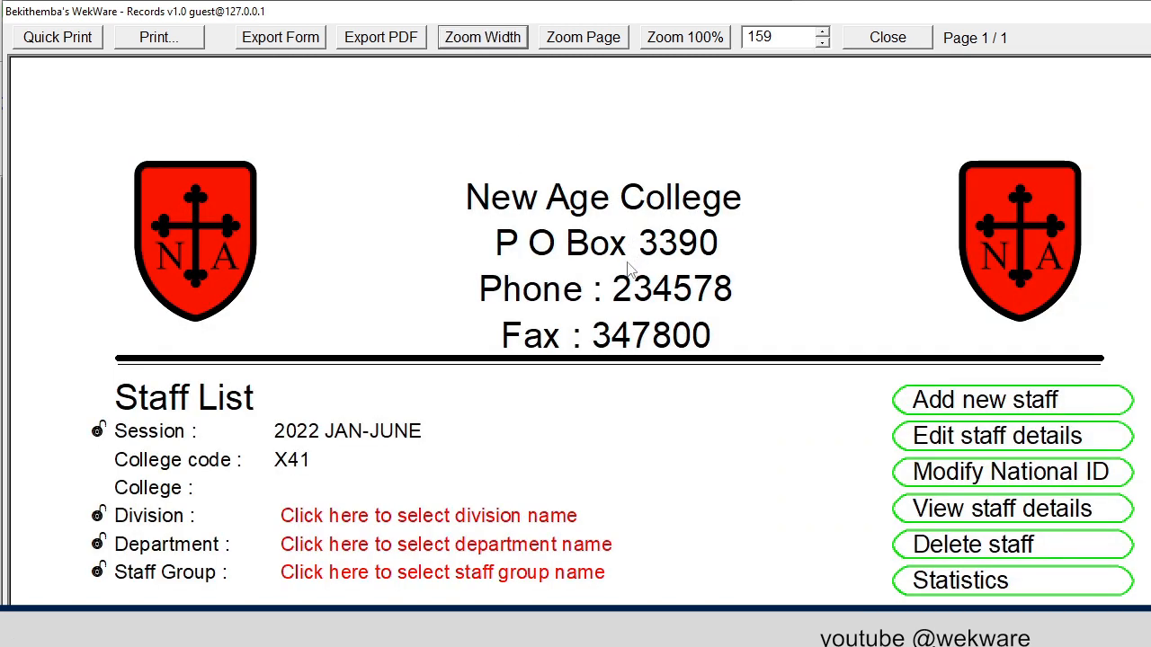
scroll(631, 271, down, 3)
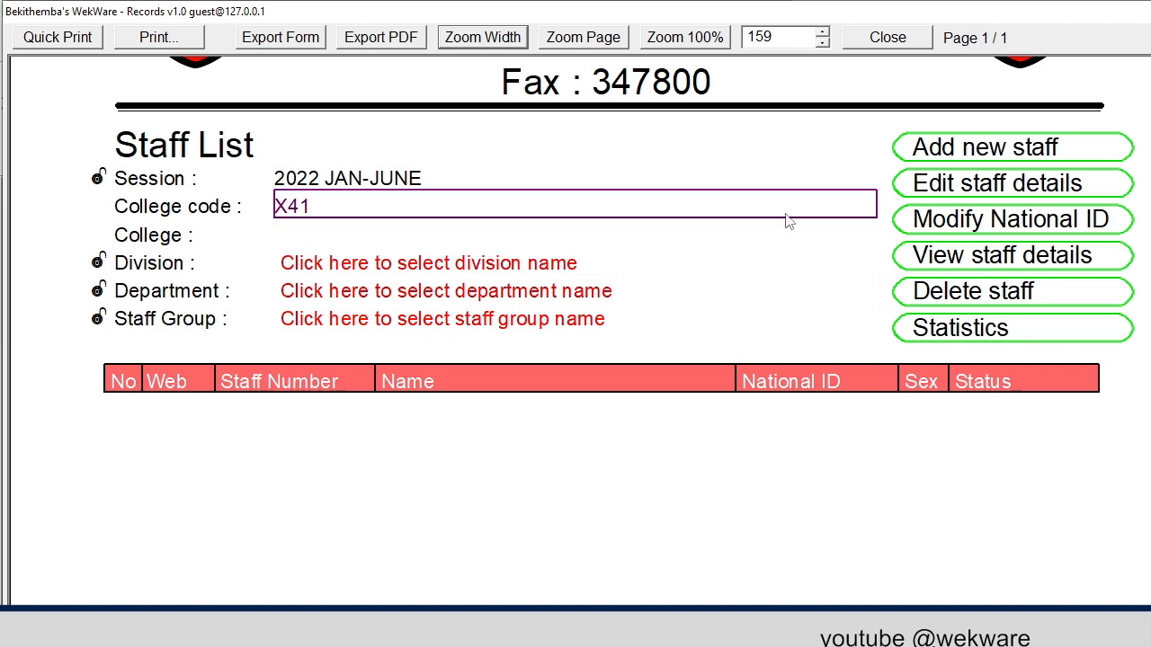
Filter staff to FACULTY OF ENGINEERING, MECHANICAL ENGINEERING DEPARTMENT, staff group LECTURER
click(572, 268)
click(523, 303)
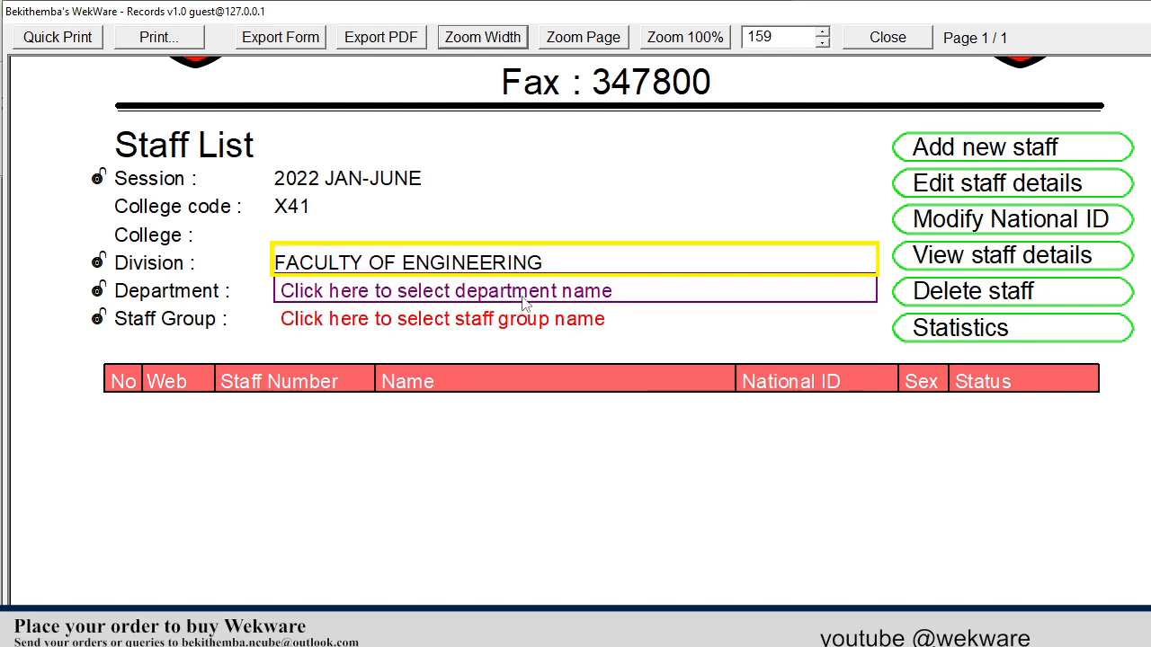
click(525, 303)
click(517, 340)
click(500, 323)
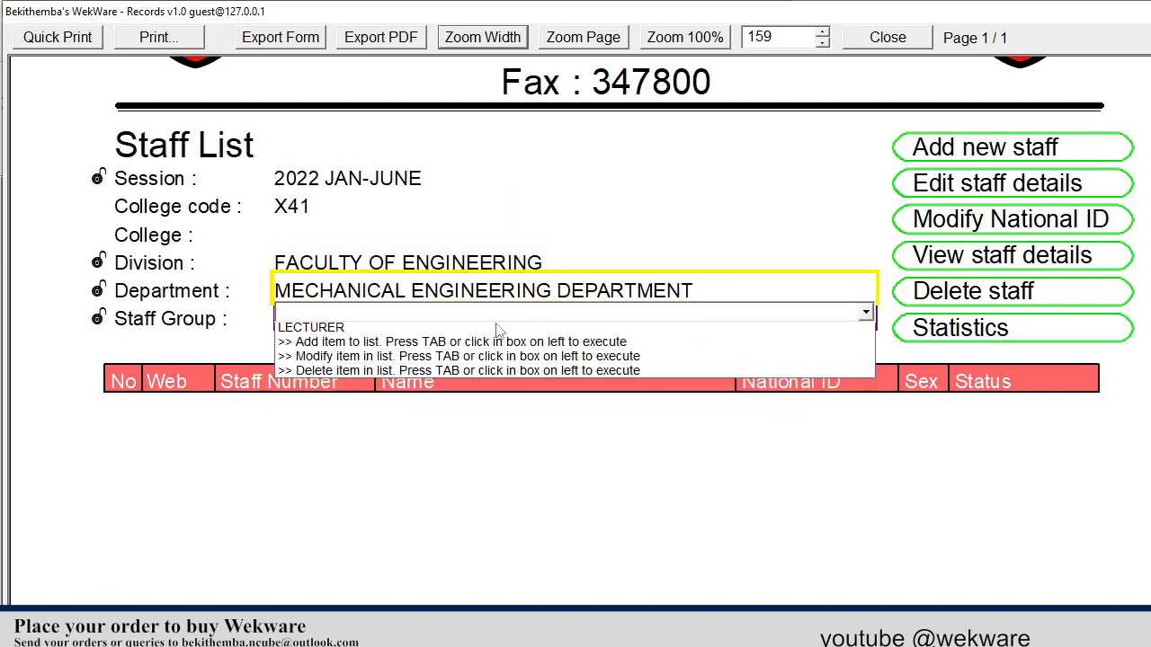
click(497, 328)
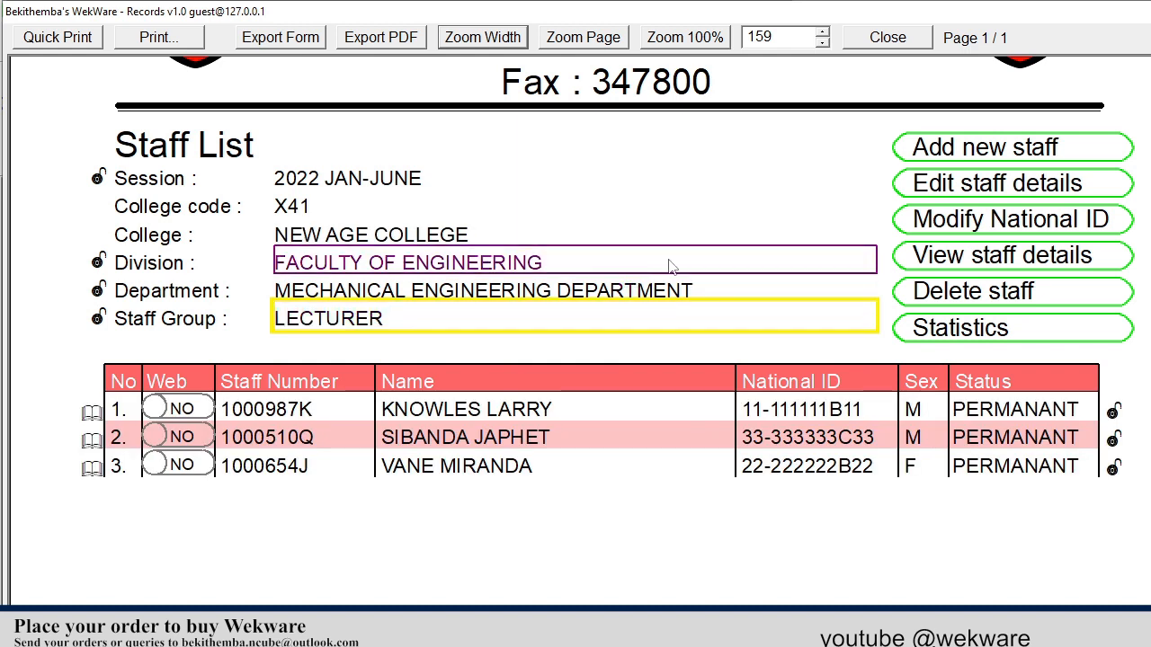
scroll(671, 264, up, 3)
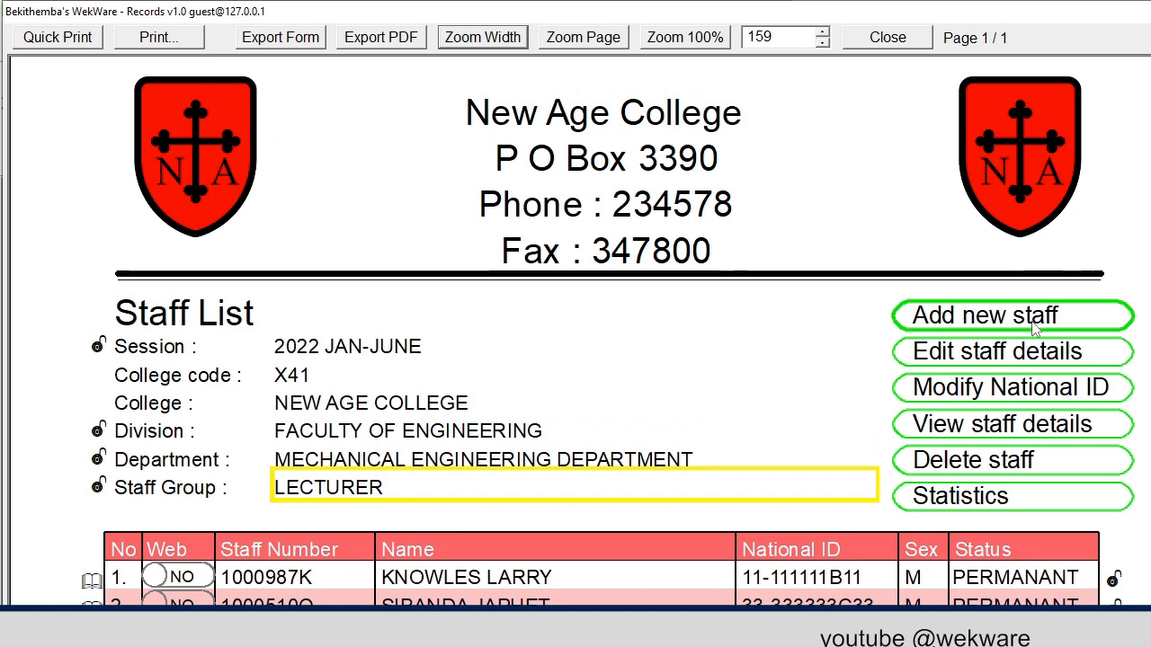
Start a new staff record, zoom it to window width, and scroll to Personal Details
click(1033, 322)
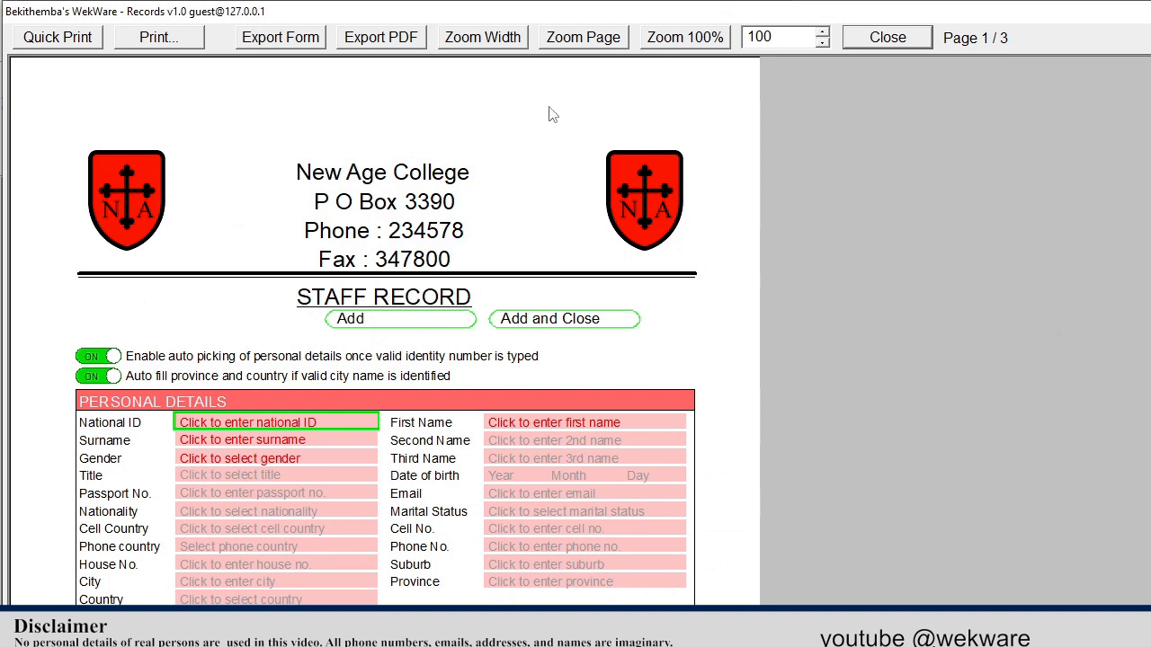
click(482, 41)
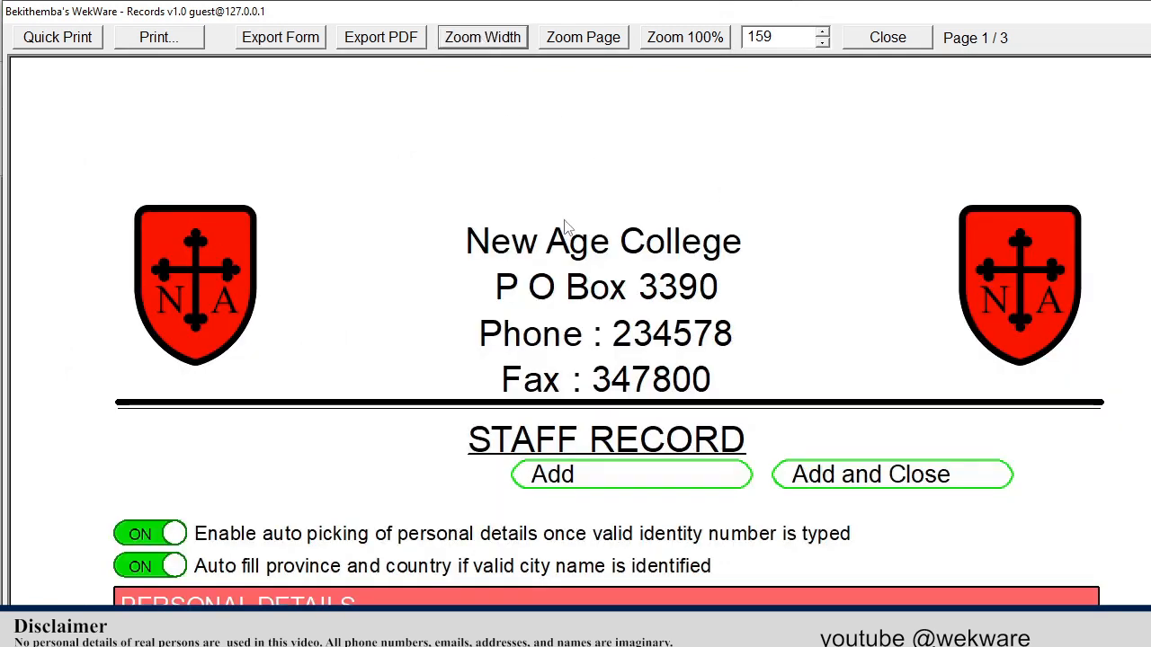
scroll(563, 171, down, 3)
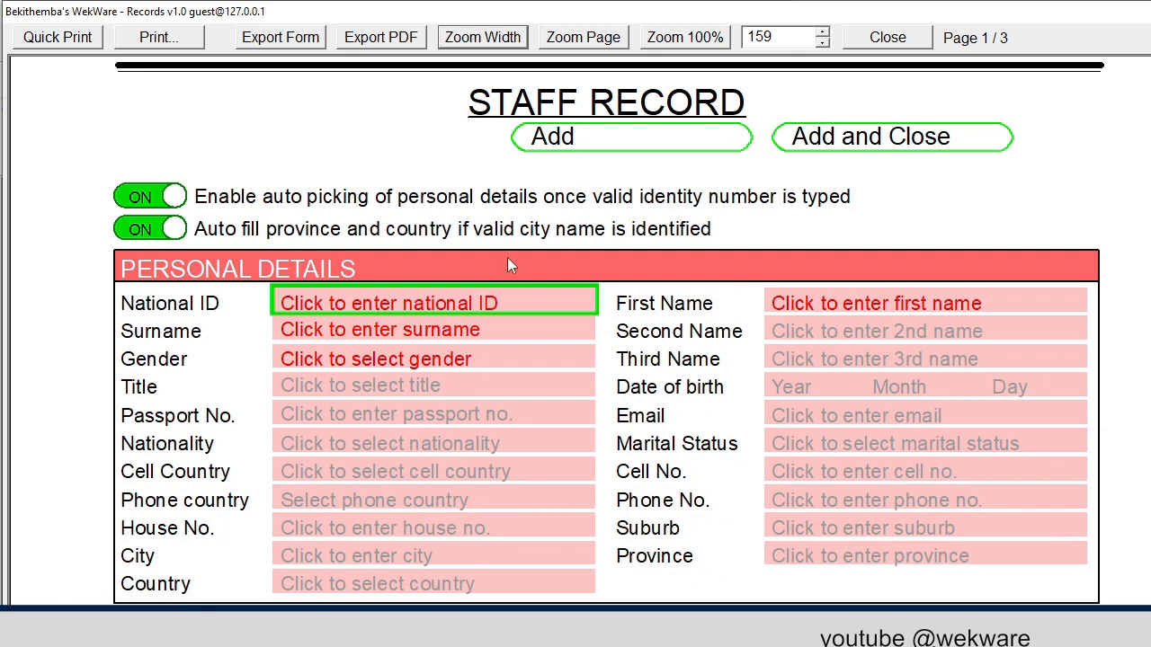
Enter the staff member's national ID, first name and surname
click(457, 302)
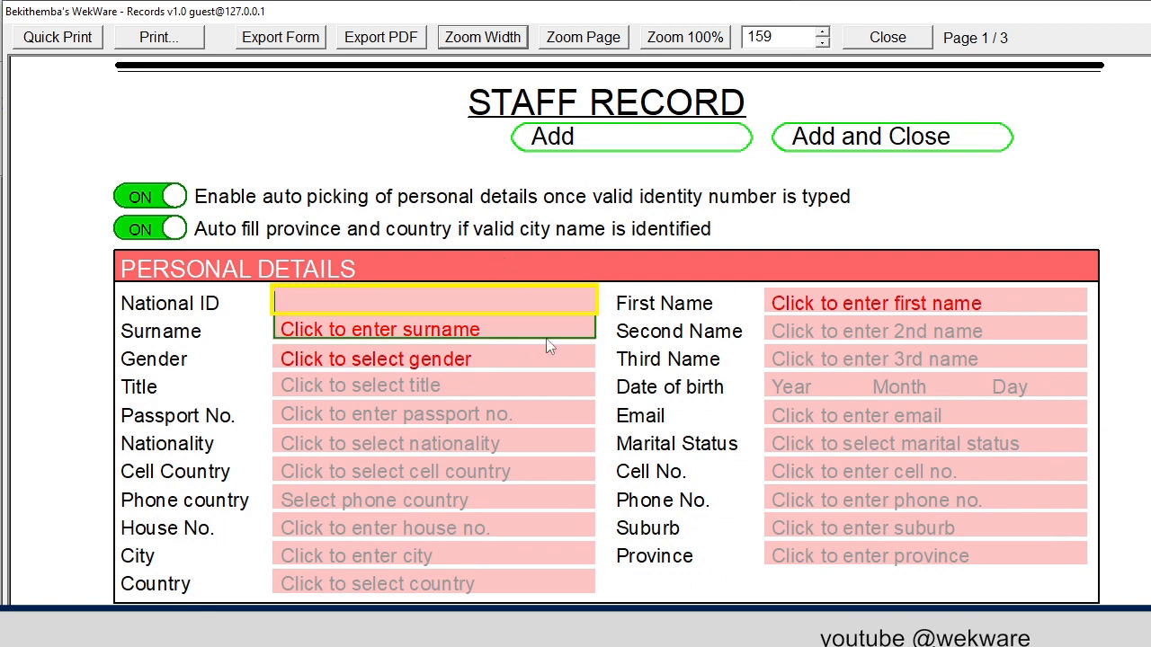
text(44-444444)
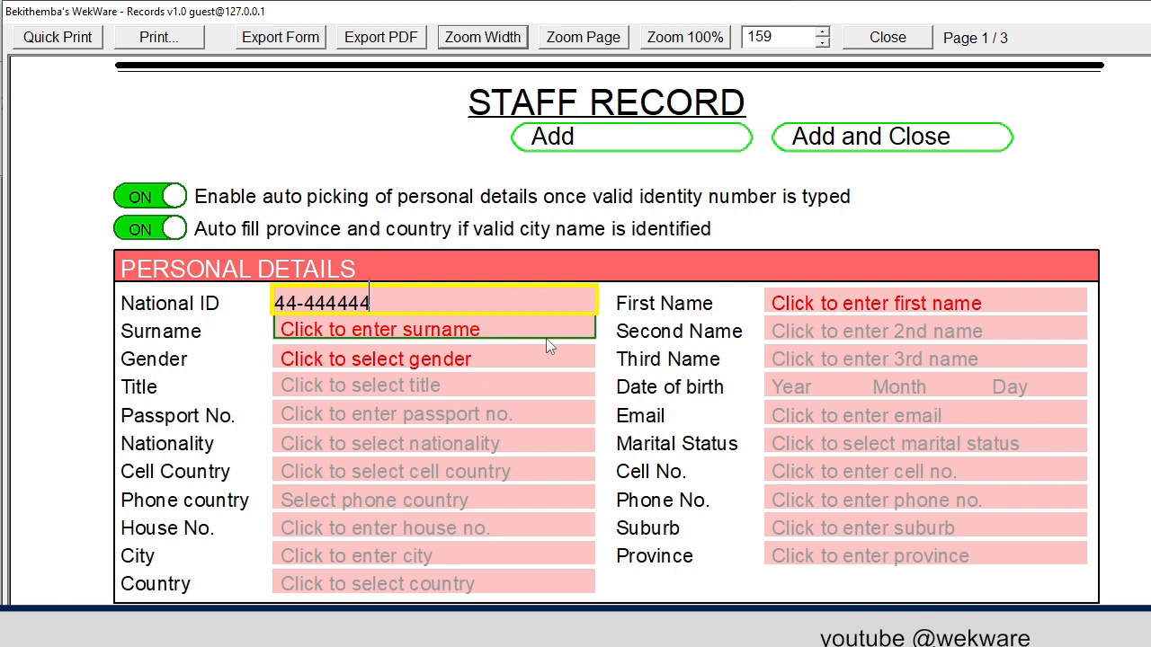
text(C44)
key(Tab)
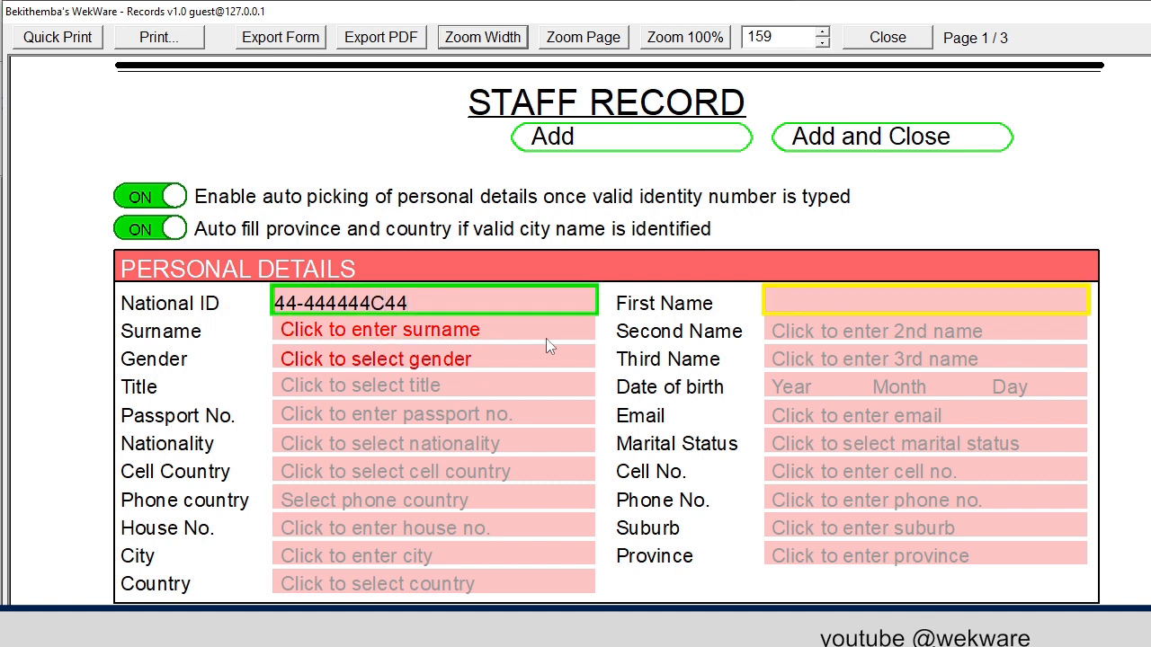
key(Tab)
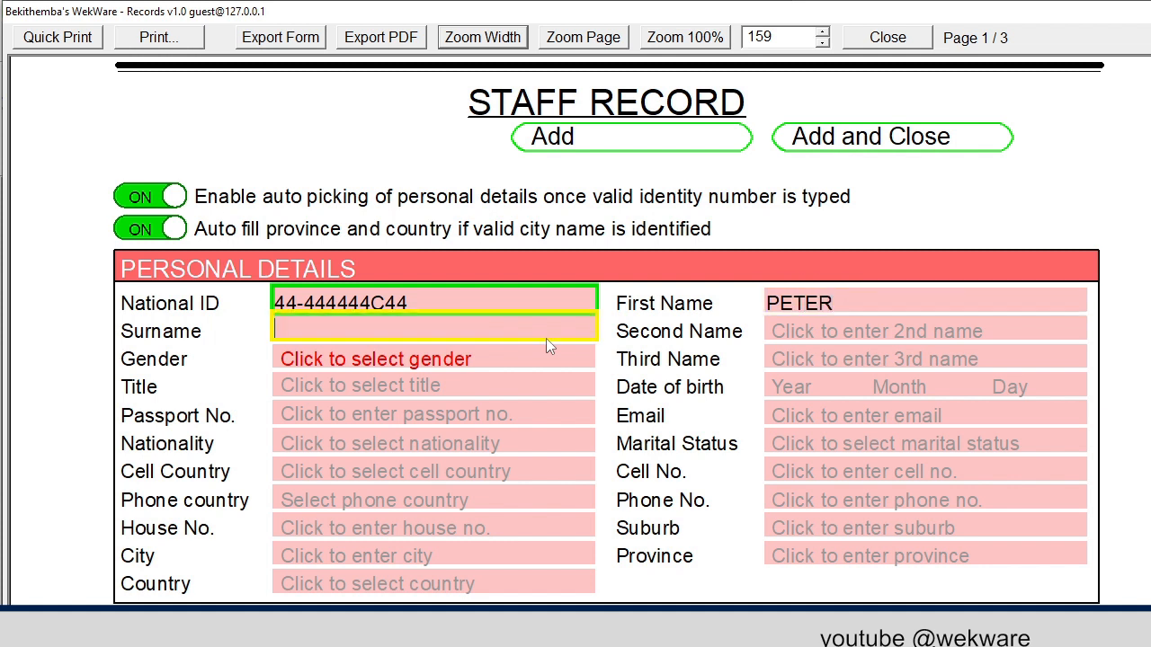
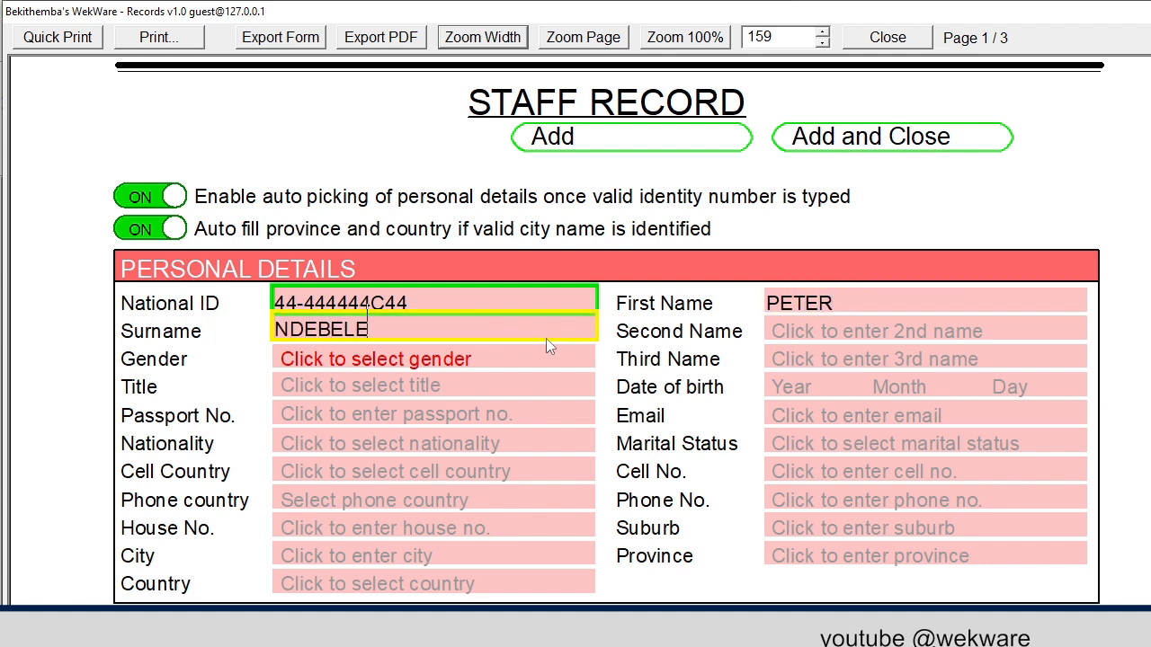
Set gender to M and date of birth to 12 March 1985
click(431, 359)
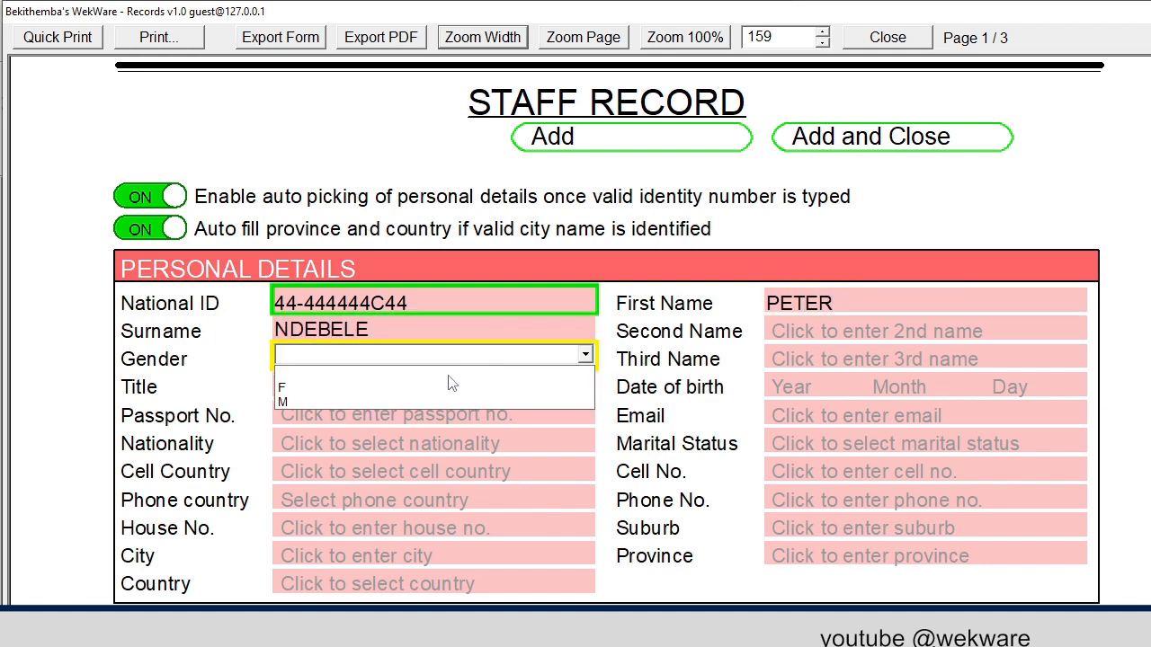
click(404, 401)
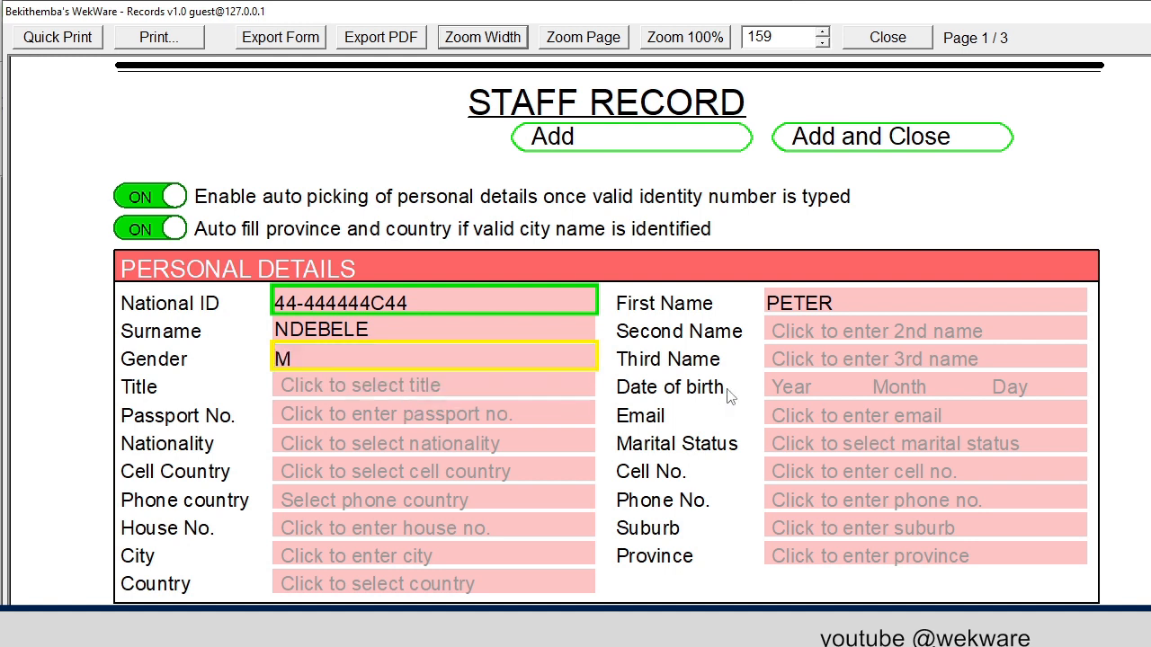
click(819, 385)
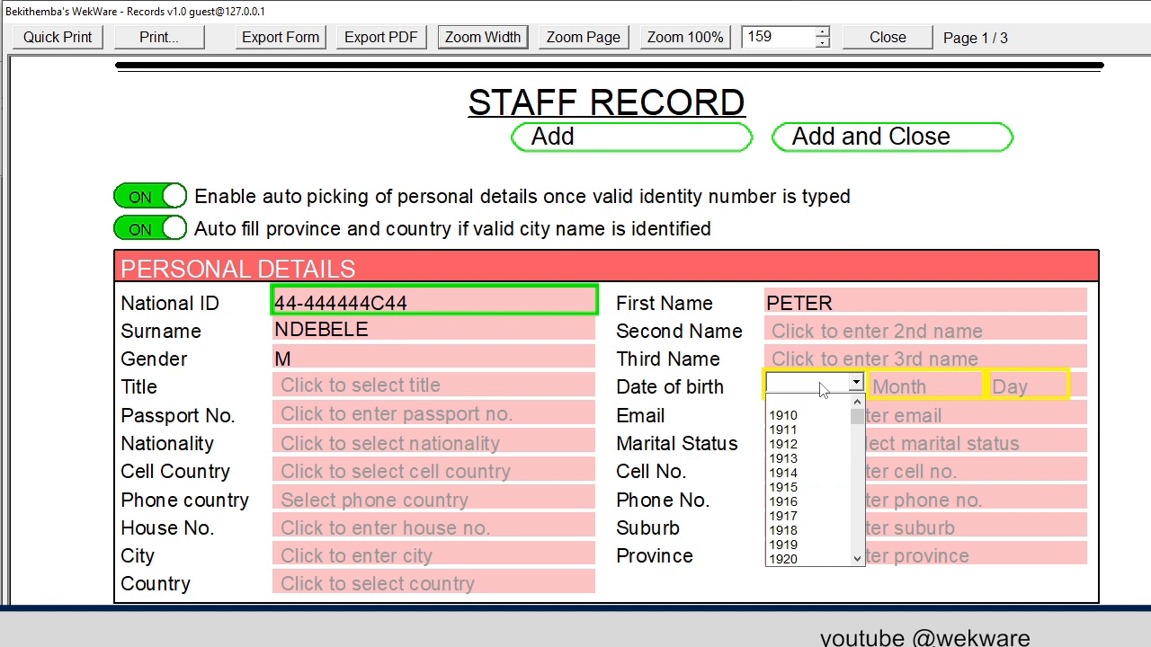
text(1985)
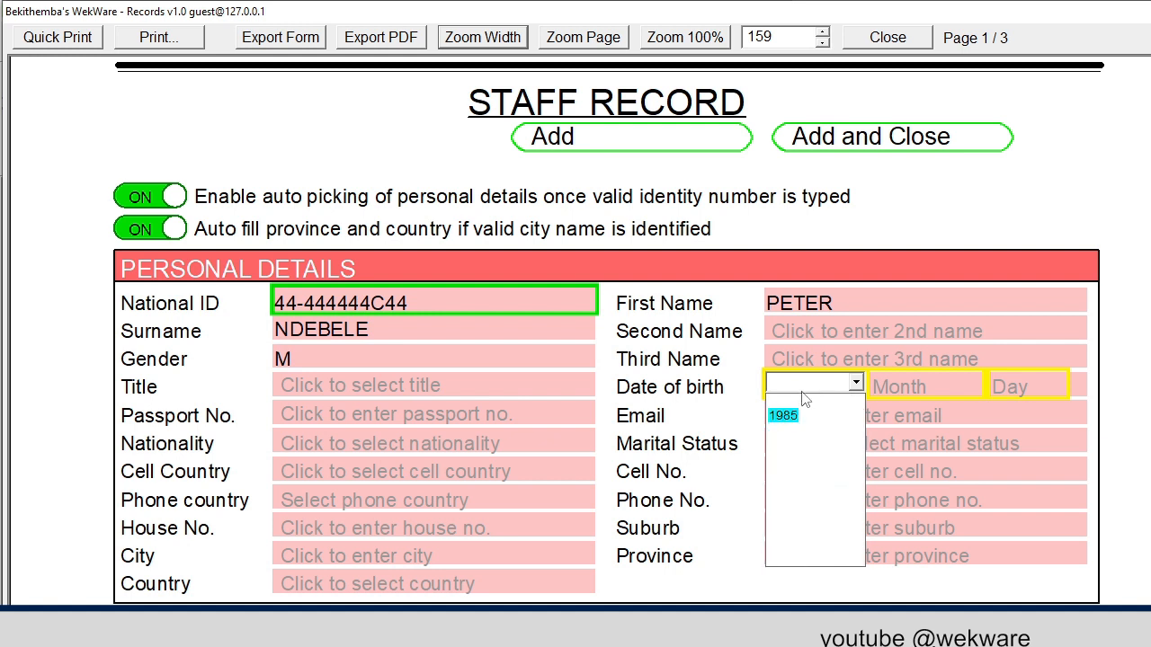
click(783, 415)
click(932, 392)
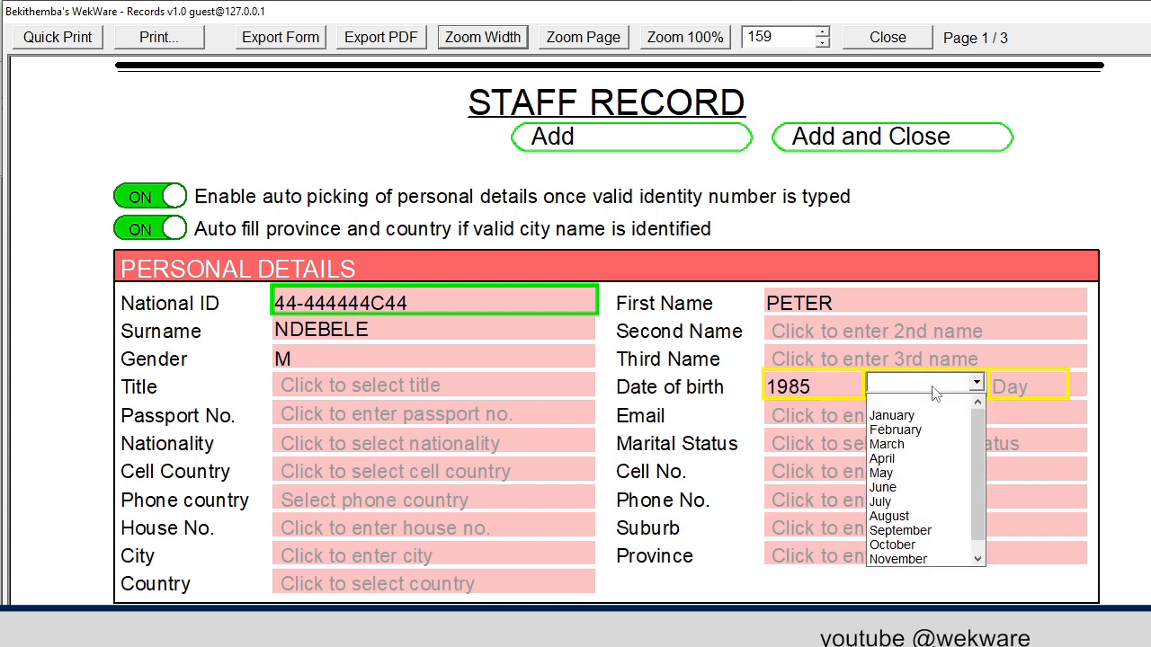
text(mar)
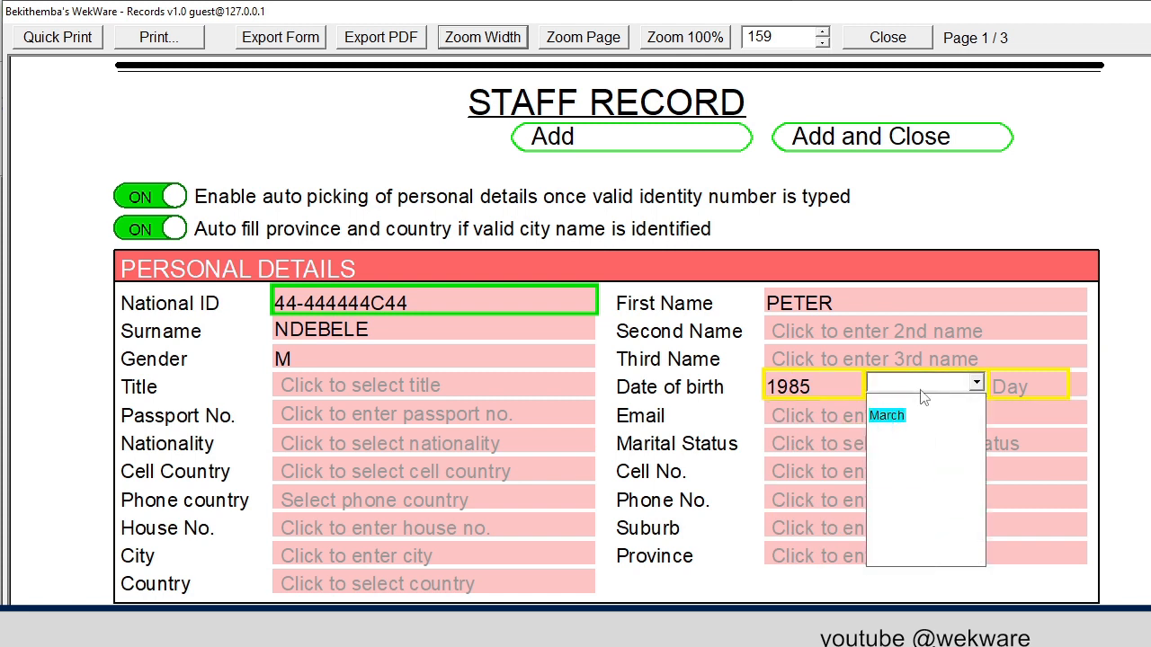
click(886, 415)
click(994, 395)
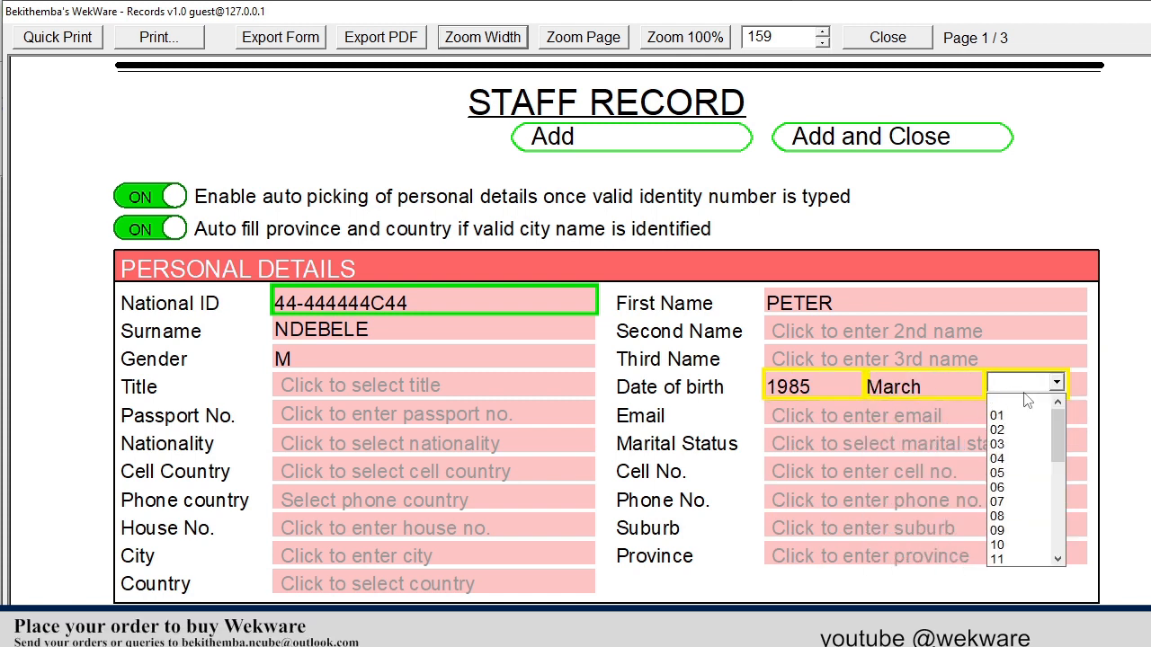
text(12)
click(999, 415)
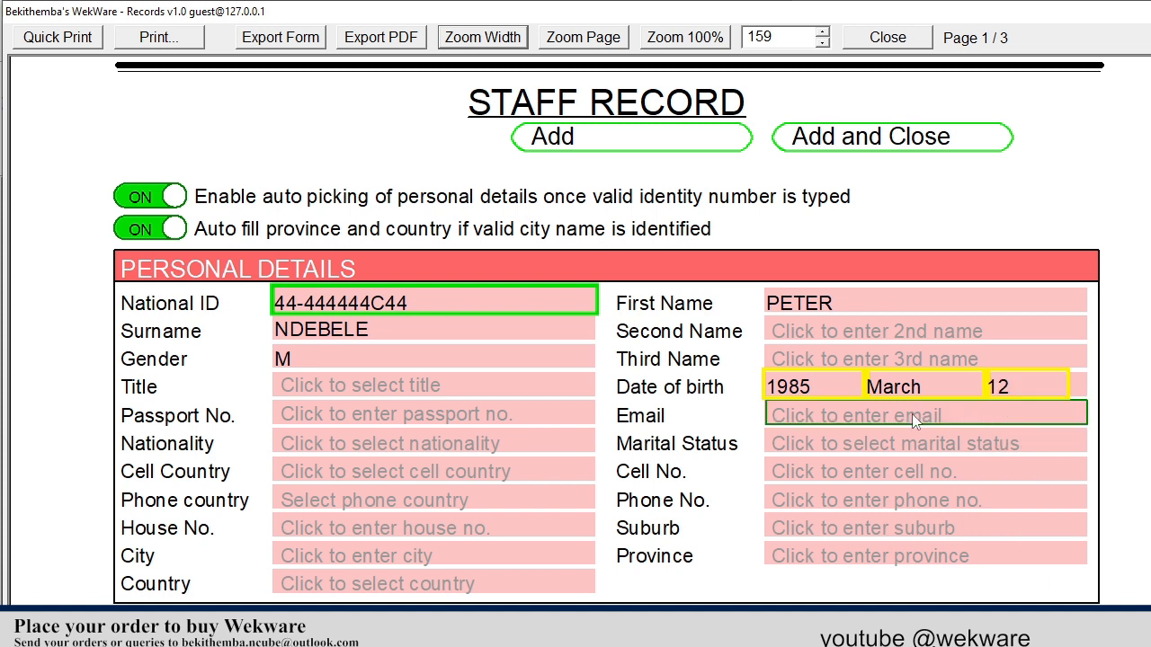
Set marital status MARRIED, title MR, cell country Zimbabwe 263, and enter the cell number
click(795, 441)
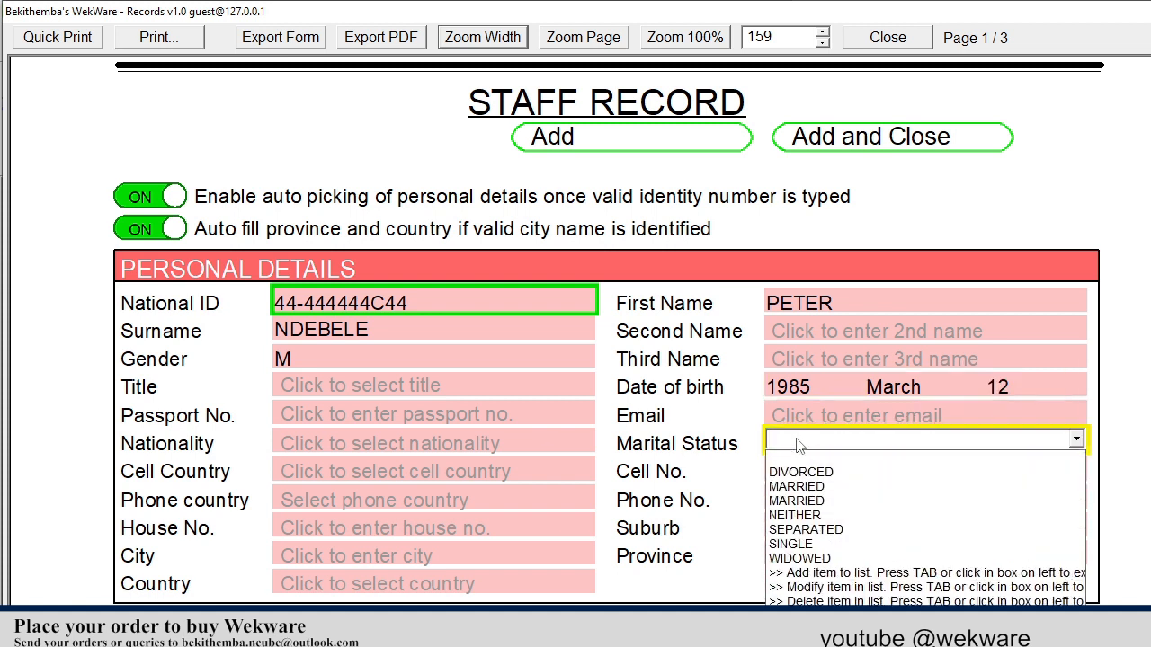
click(791, 486)
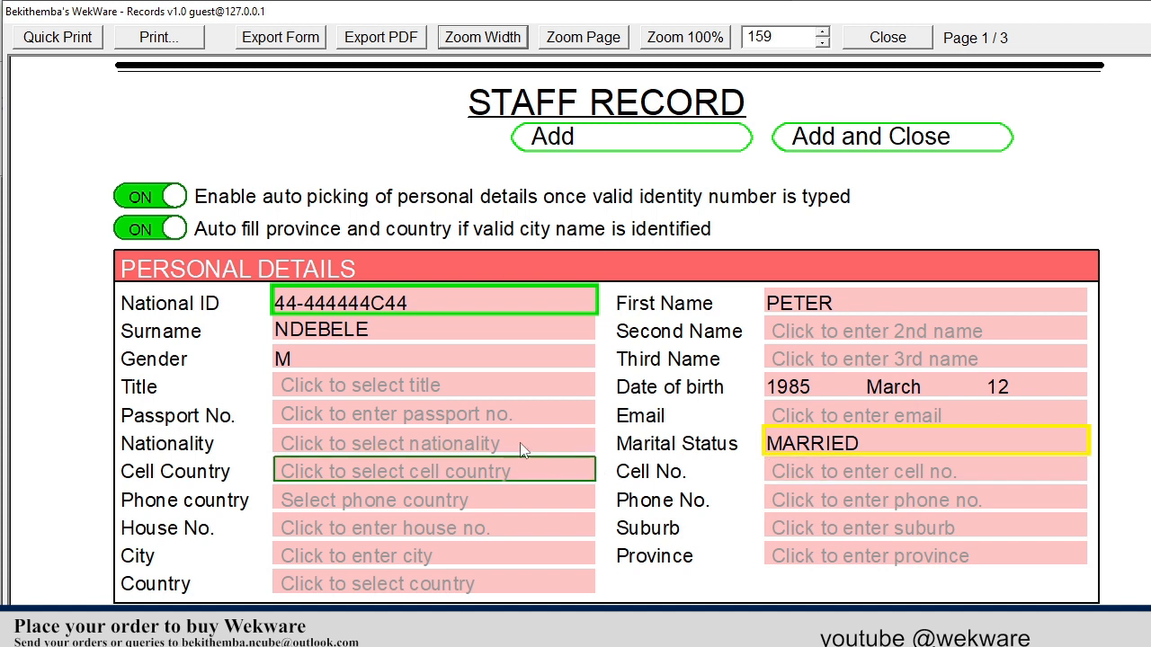
click(391, 394)
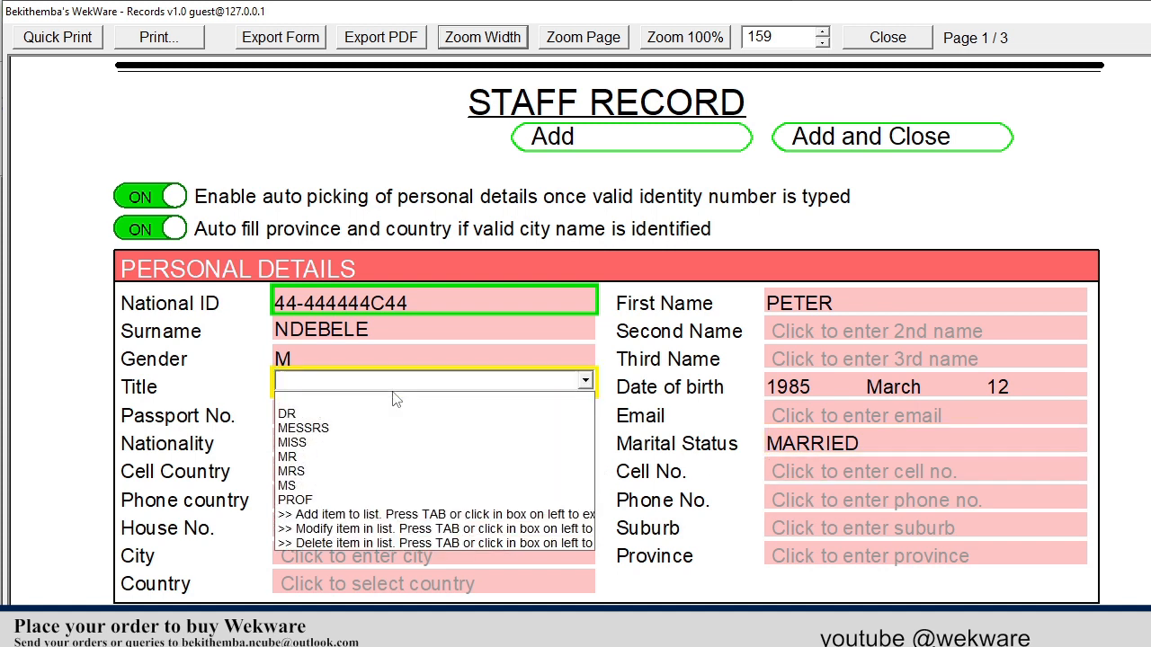
click(364, 451)
click(436, 471)
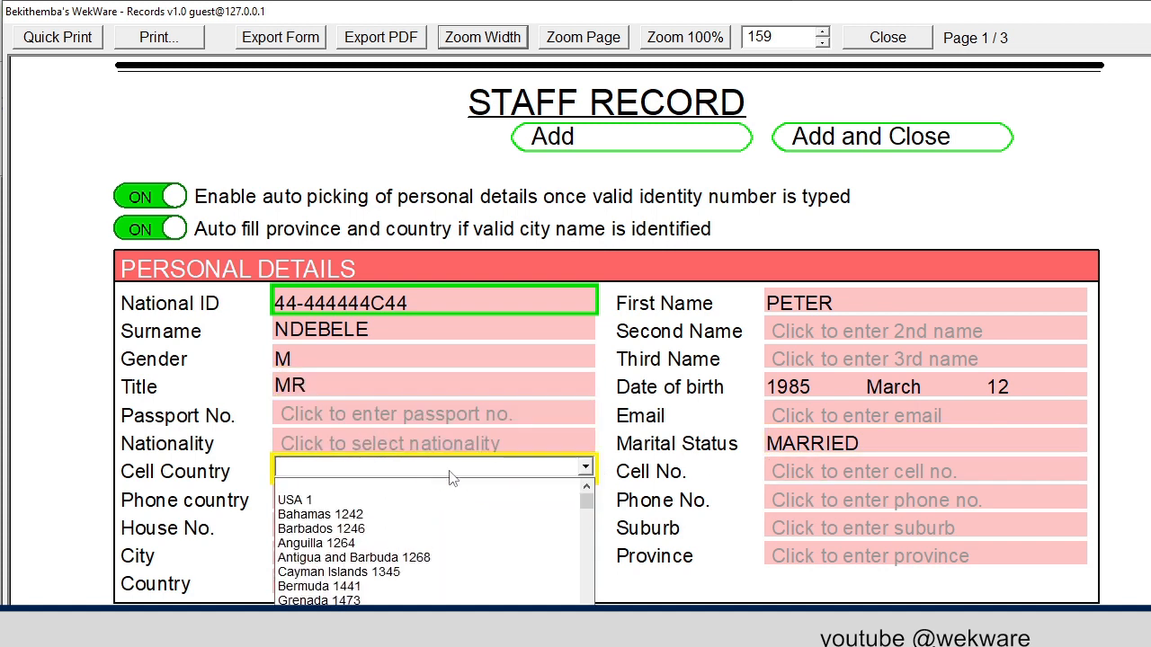
text(zim)
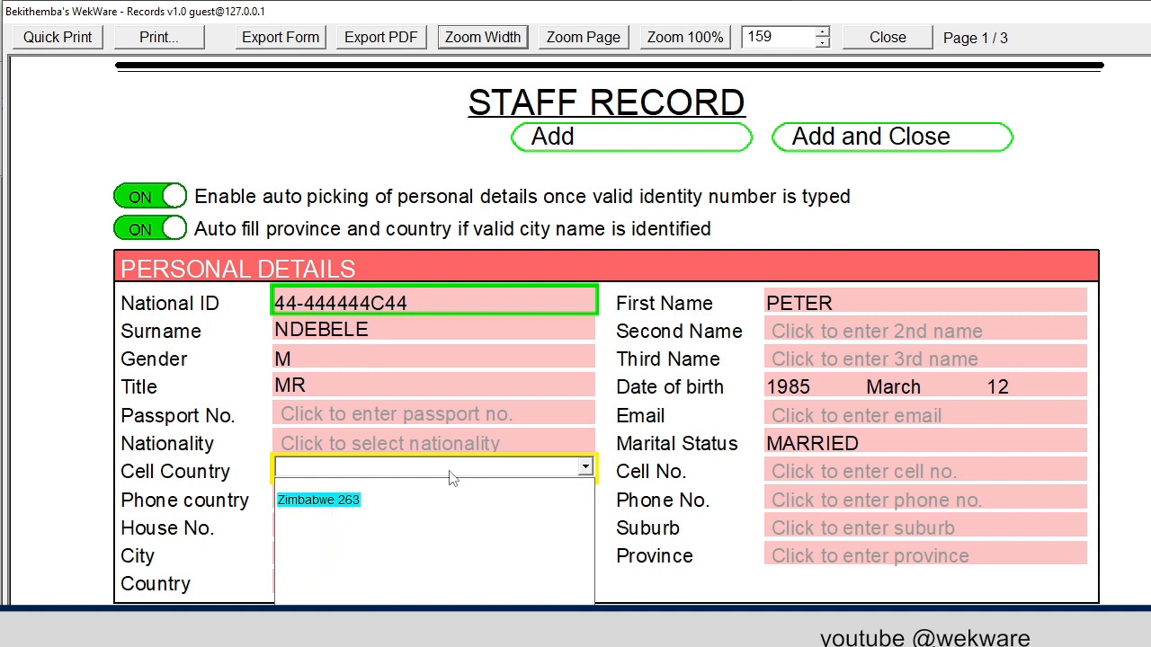
click(325, 499)
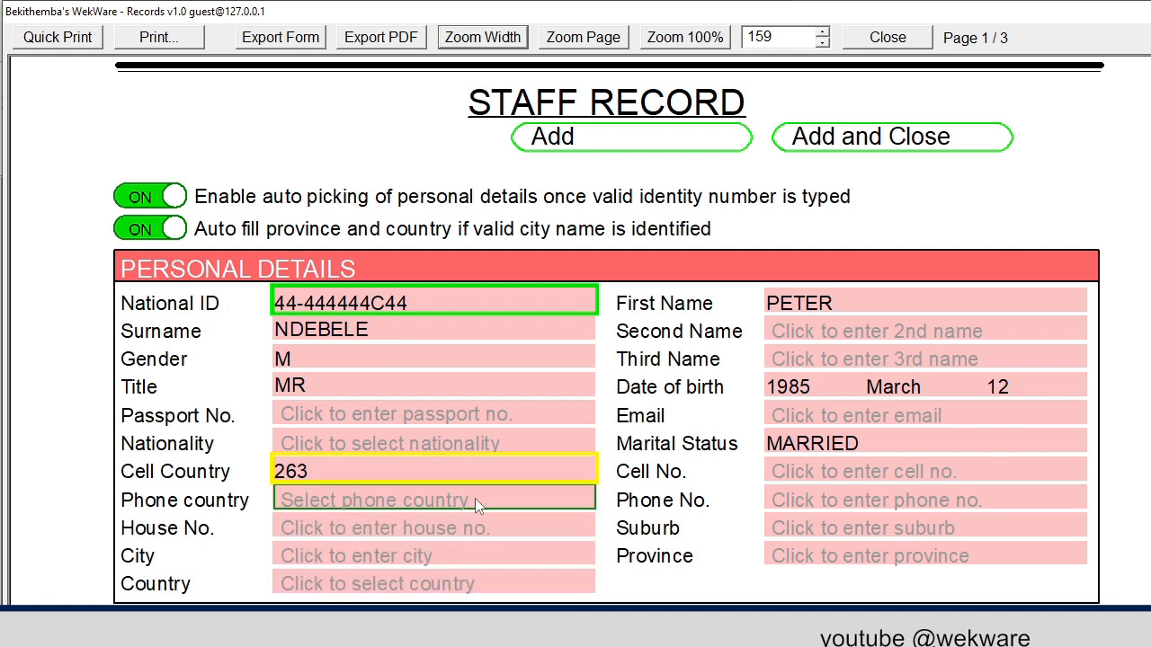
click(843, 473)
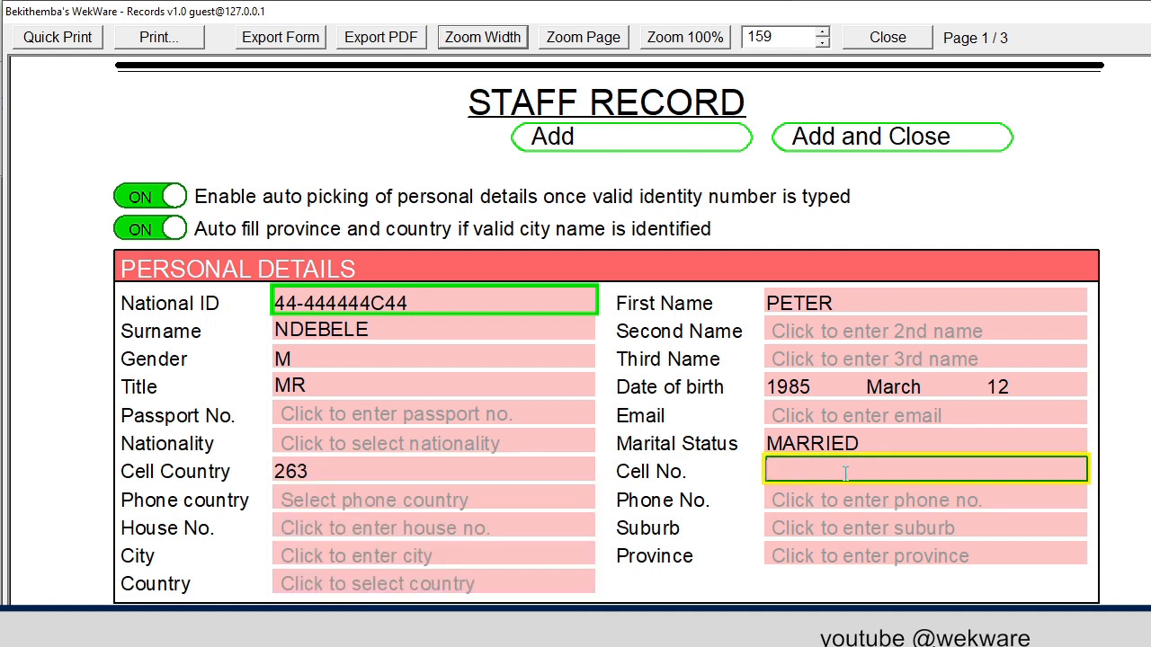
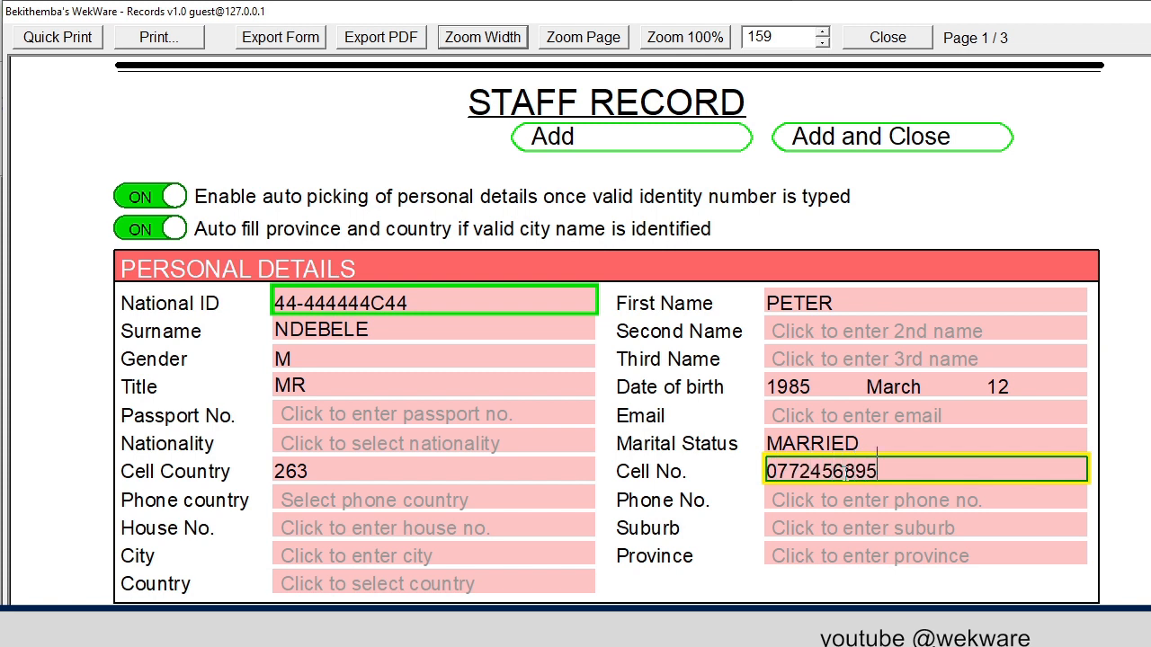
Enter the house address and suburb, with city BULAWAYO
click(404, 534)
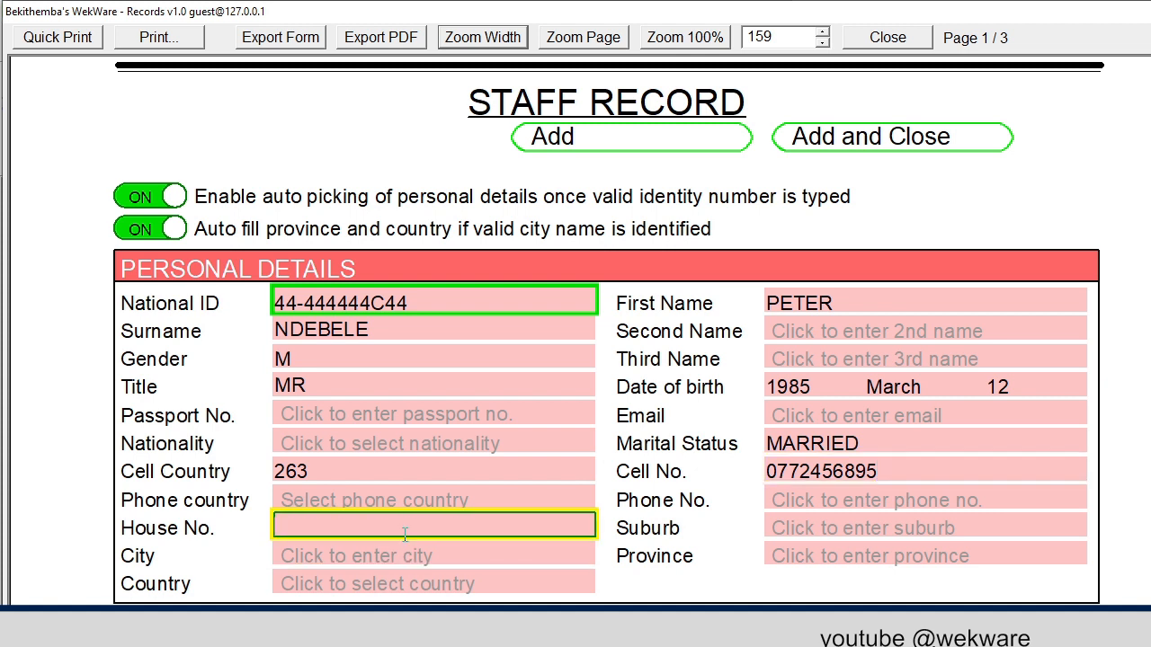
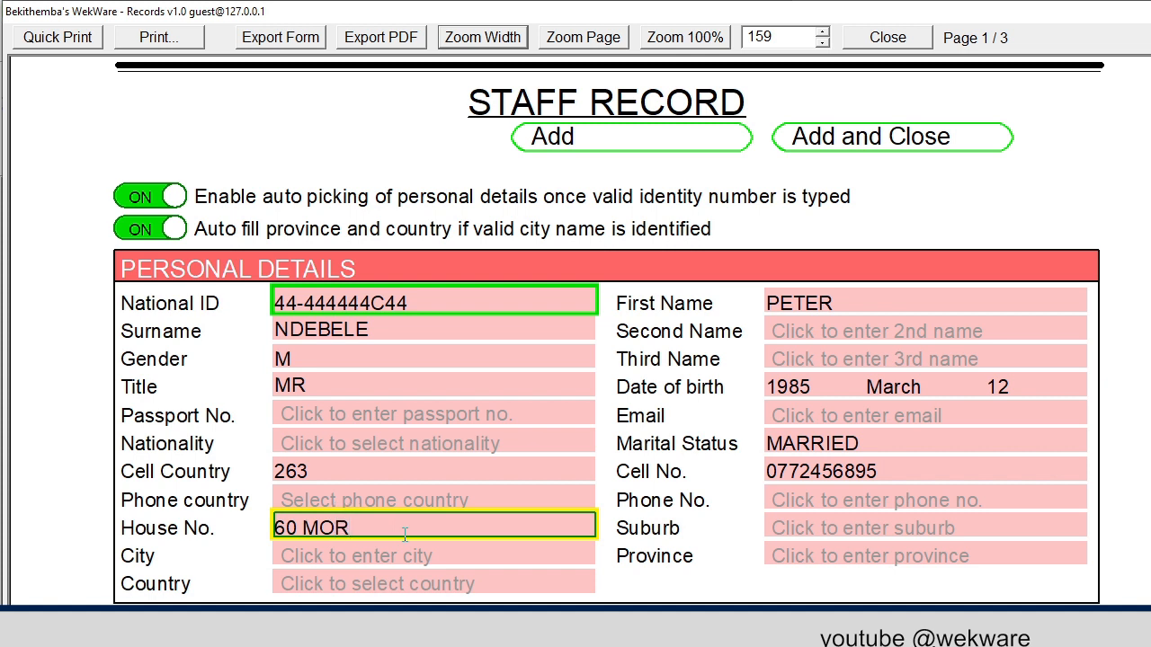
key(Tab)
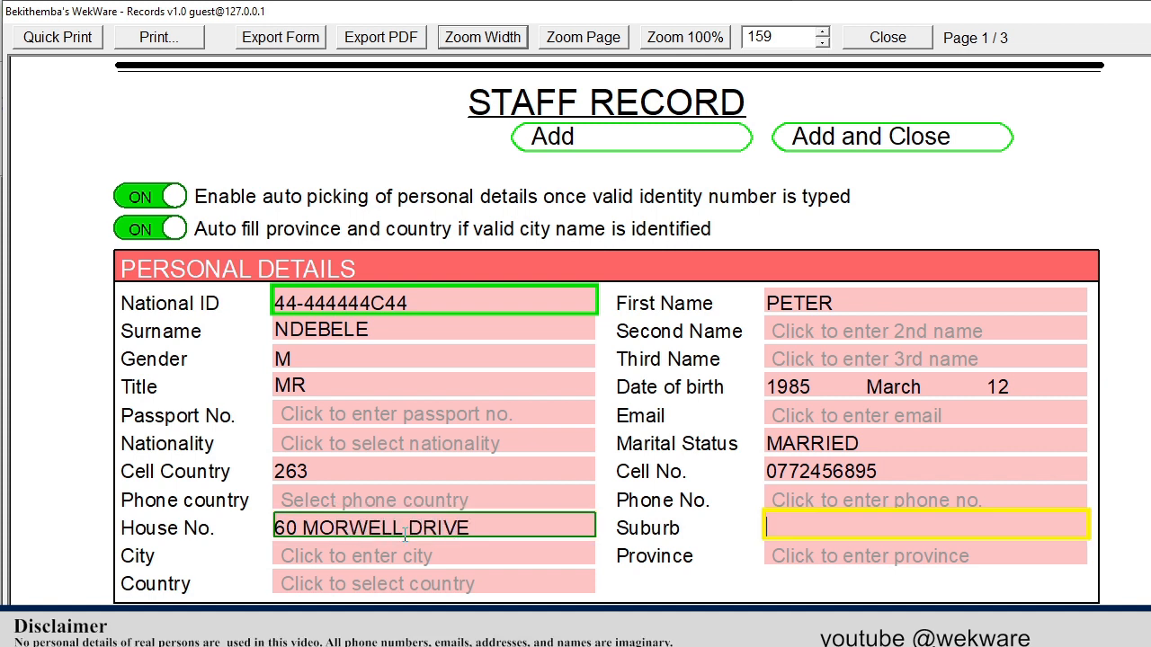
key(Tab)
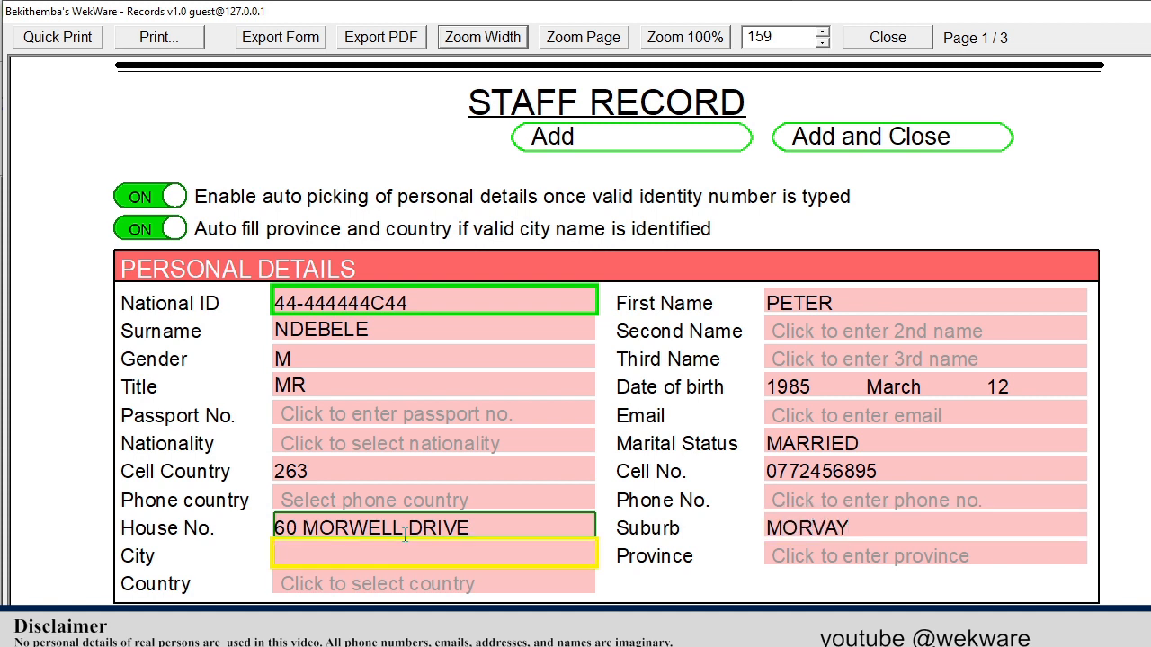
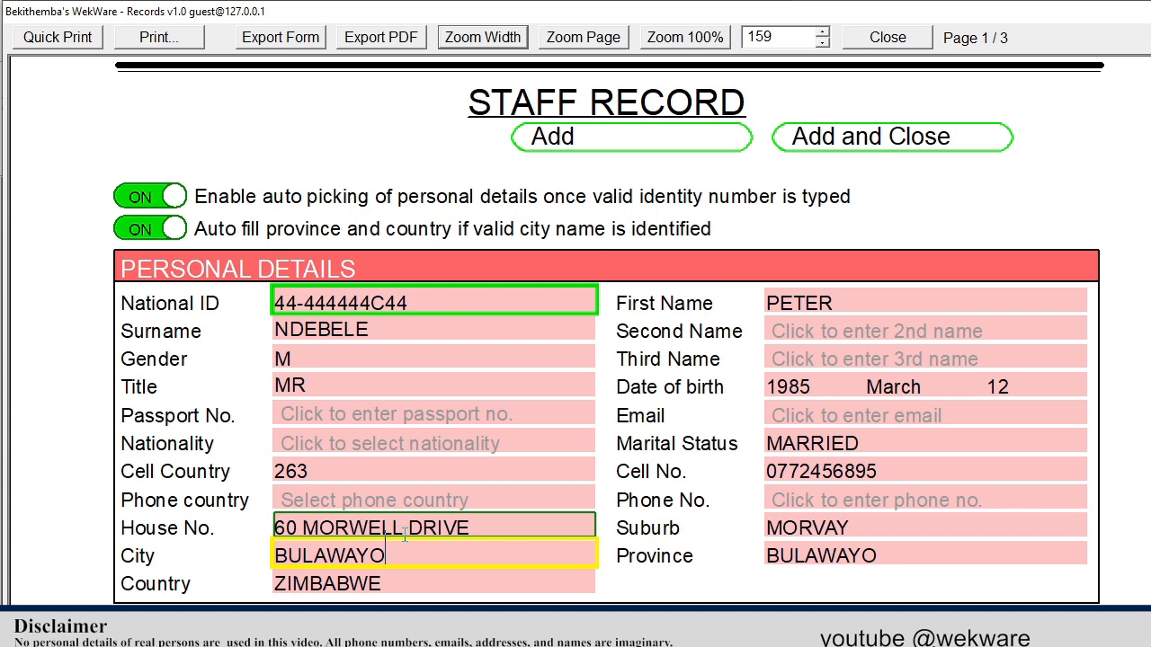
Enter the lecturer's staff number and set staff status to PERMANANT
scroll(437, 470, down, 5)
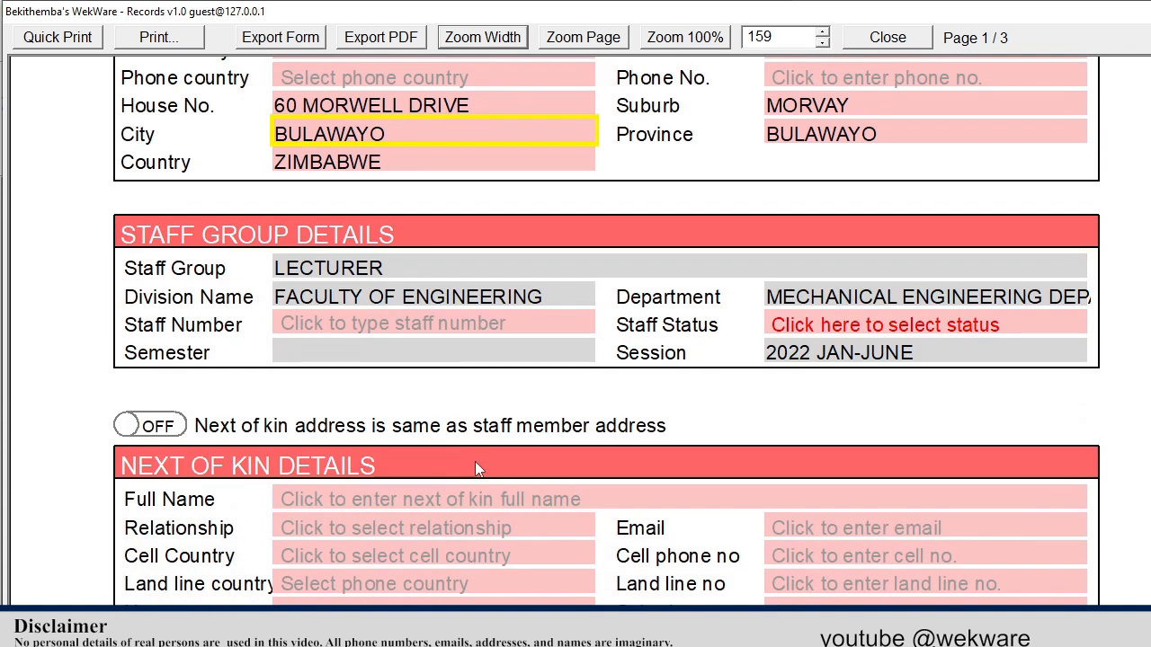
click(440, 324)
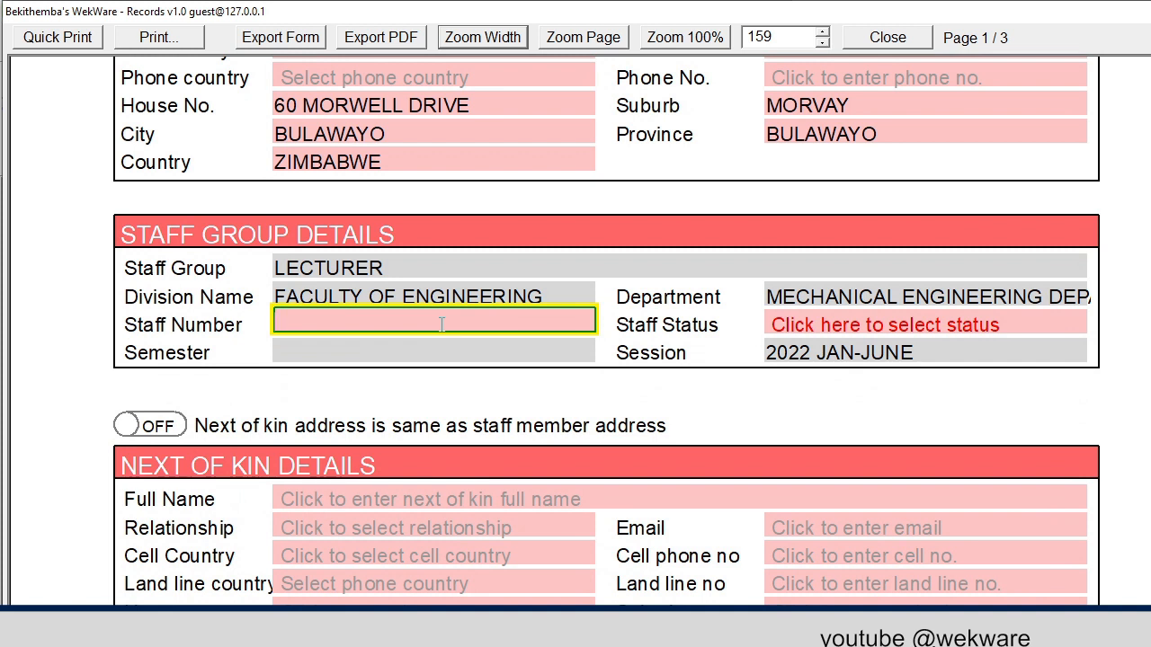
text(349087K)
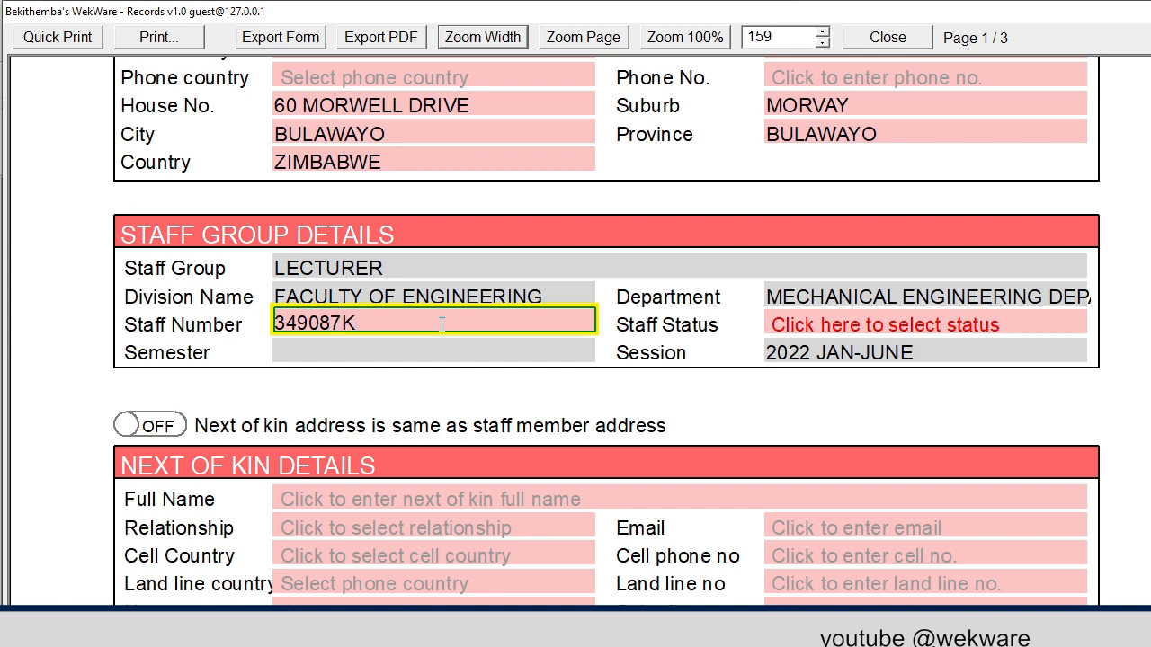
click(958, 329)
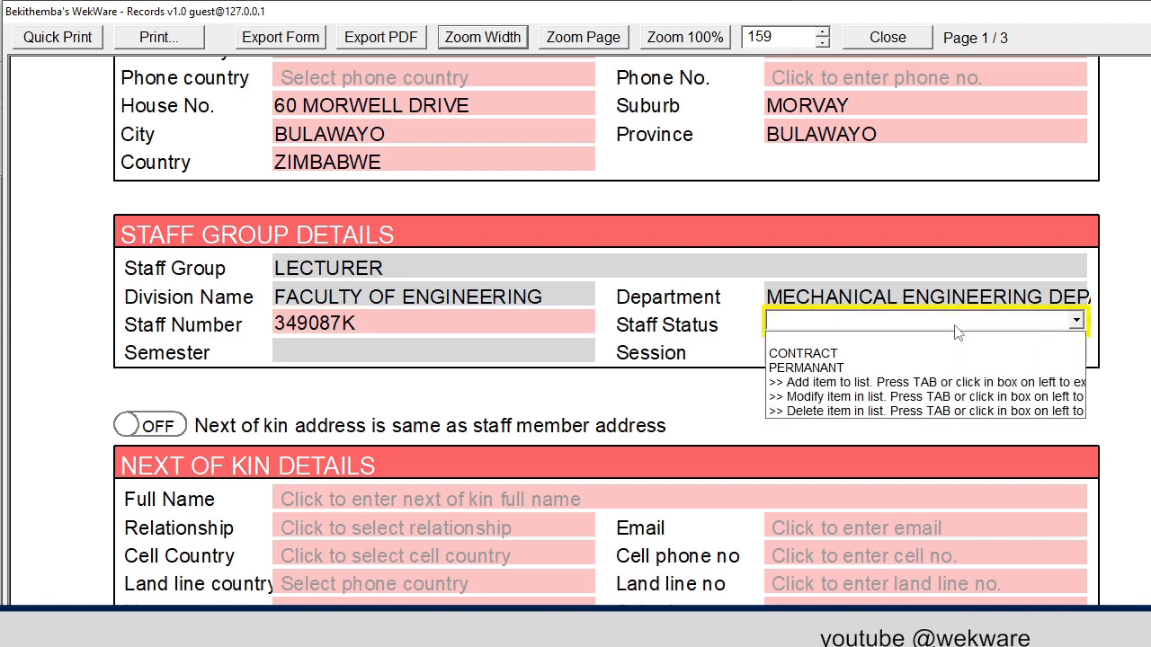
click(836, 368)
click(548, 497)
scroll(433, 487, down, 1)
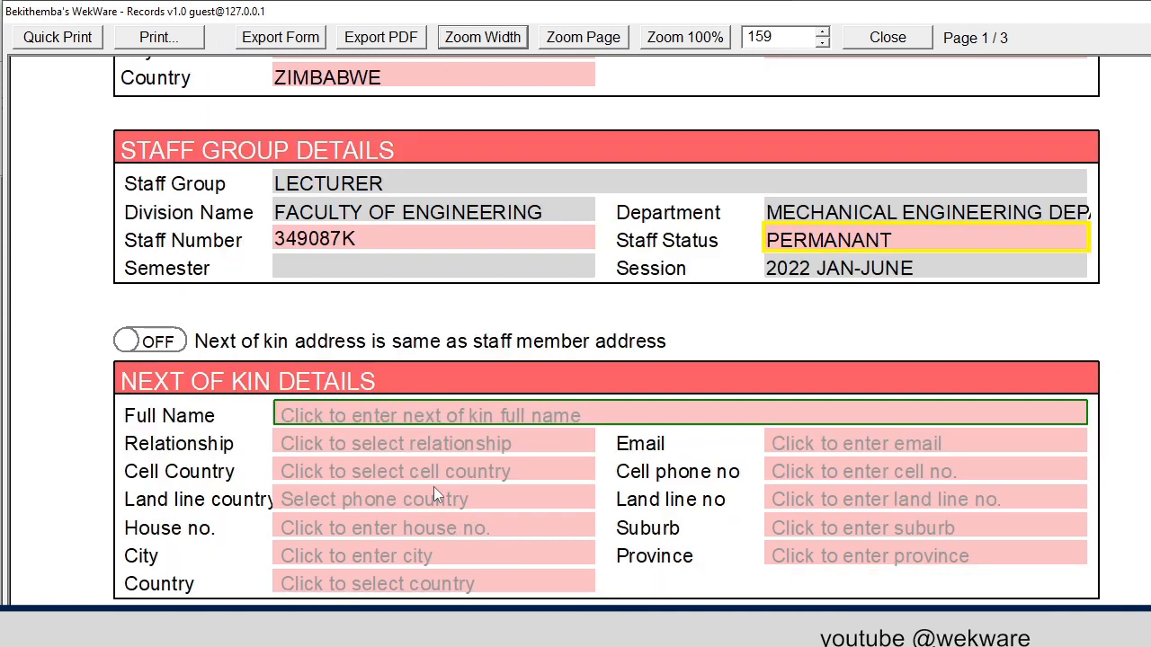
click(435, 481)
Enter the next of kin's full name with relationship WIFE
click(318, 422)
click(318, 423)
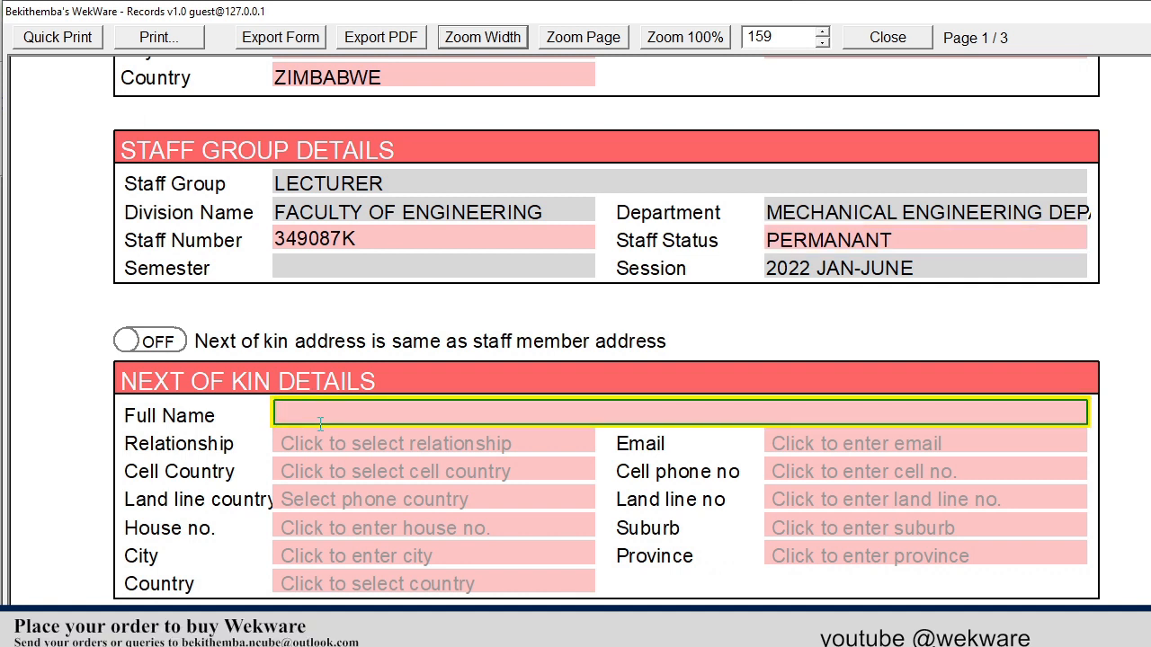
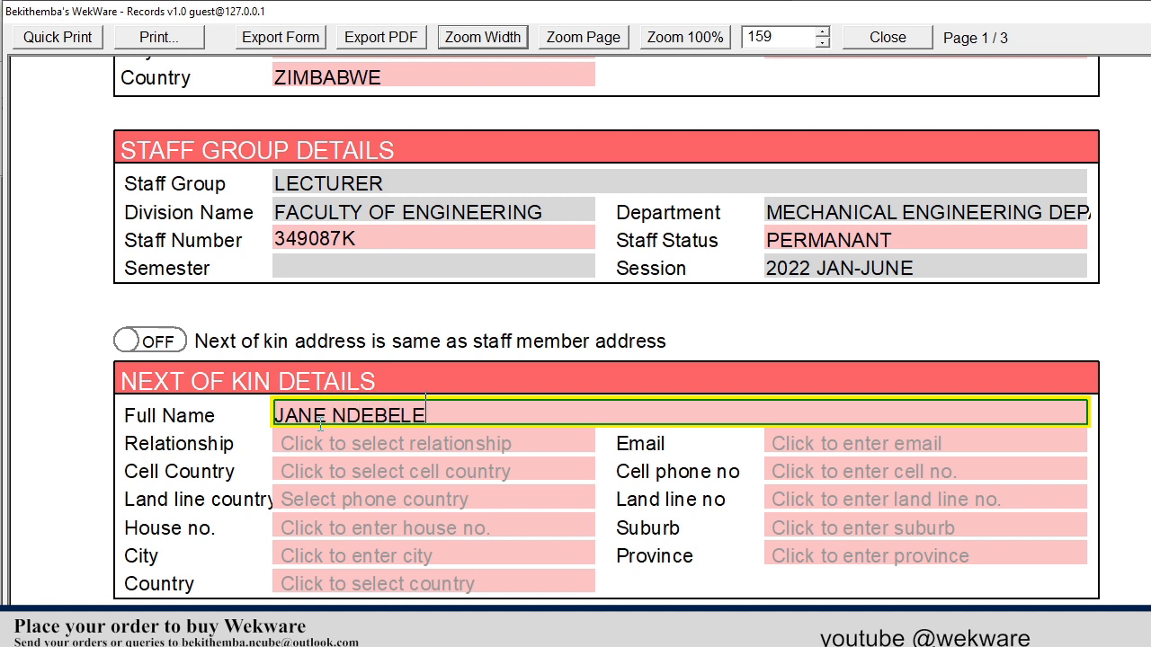
click(334, 440)
text(W)
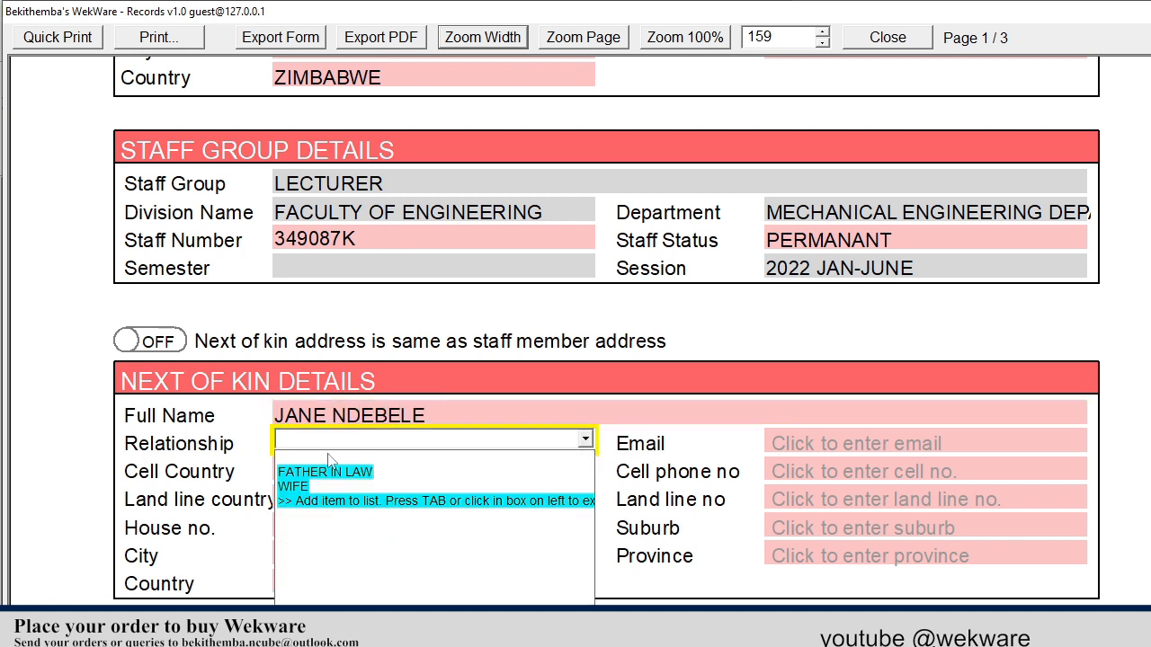
click(319, 486)
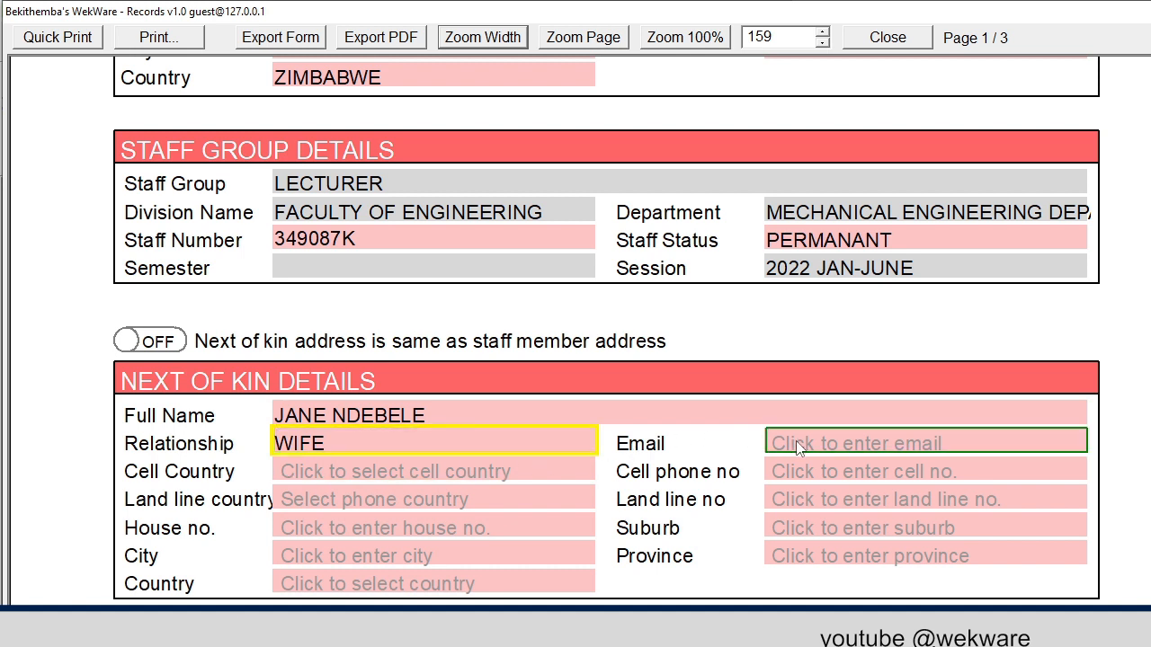
Add her cell number with country code Zimbabwe 263 and share the staff member's address
click(800, 464)
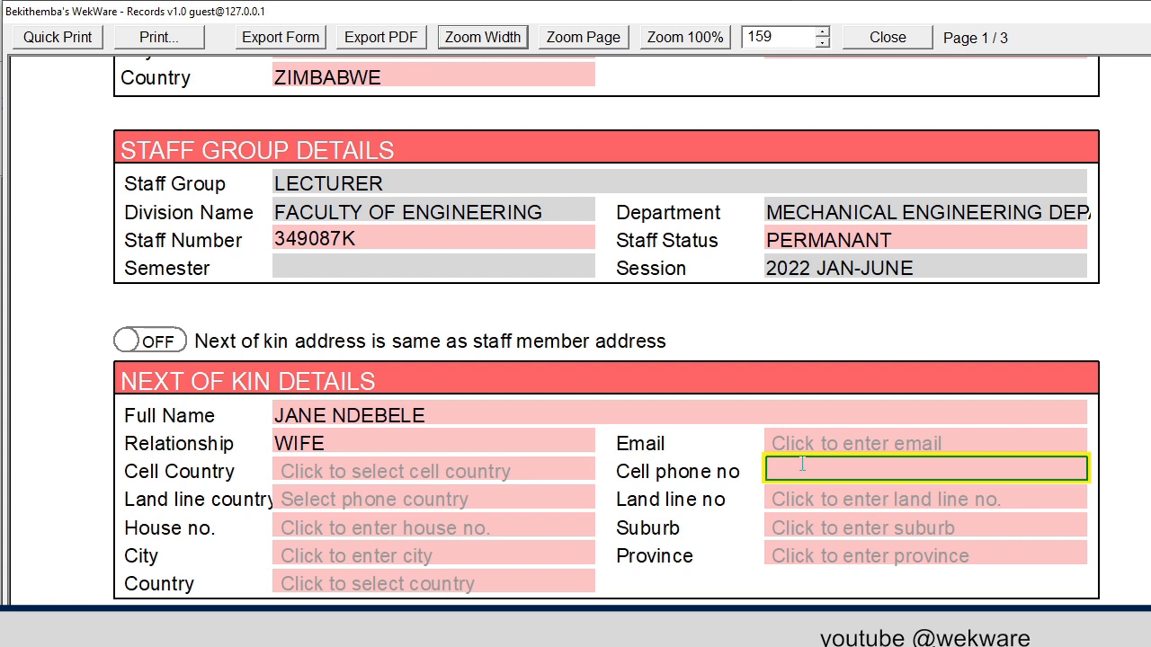
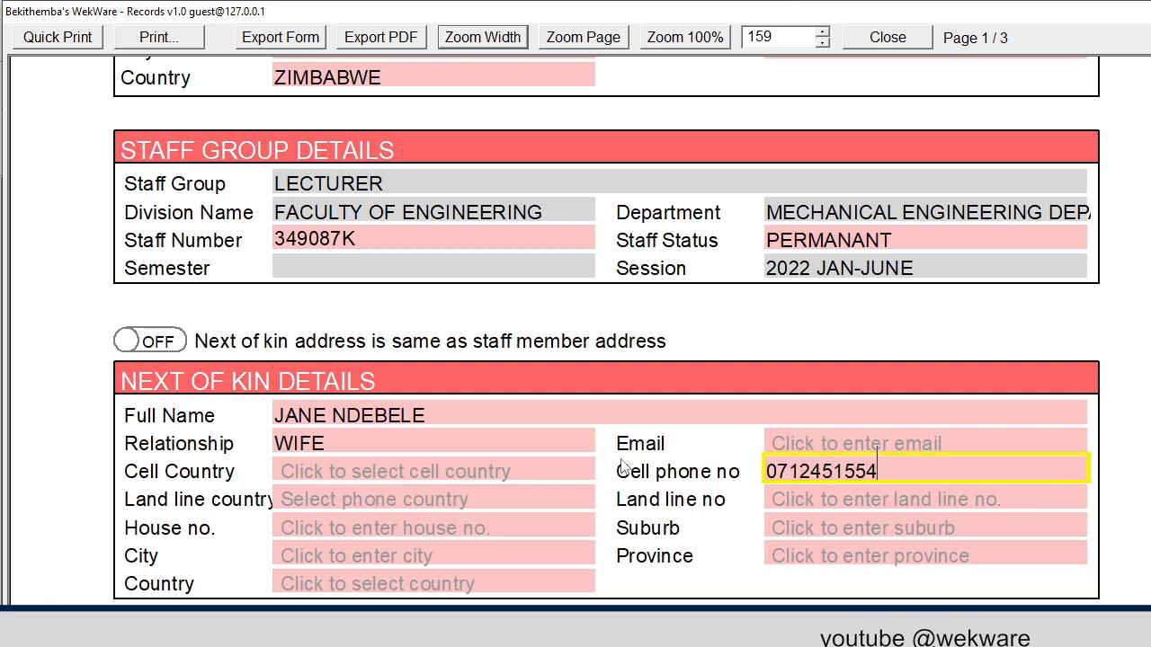
click(504, 471)
text(zim)
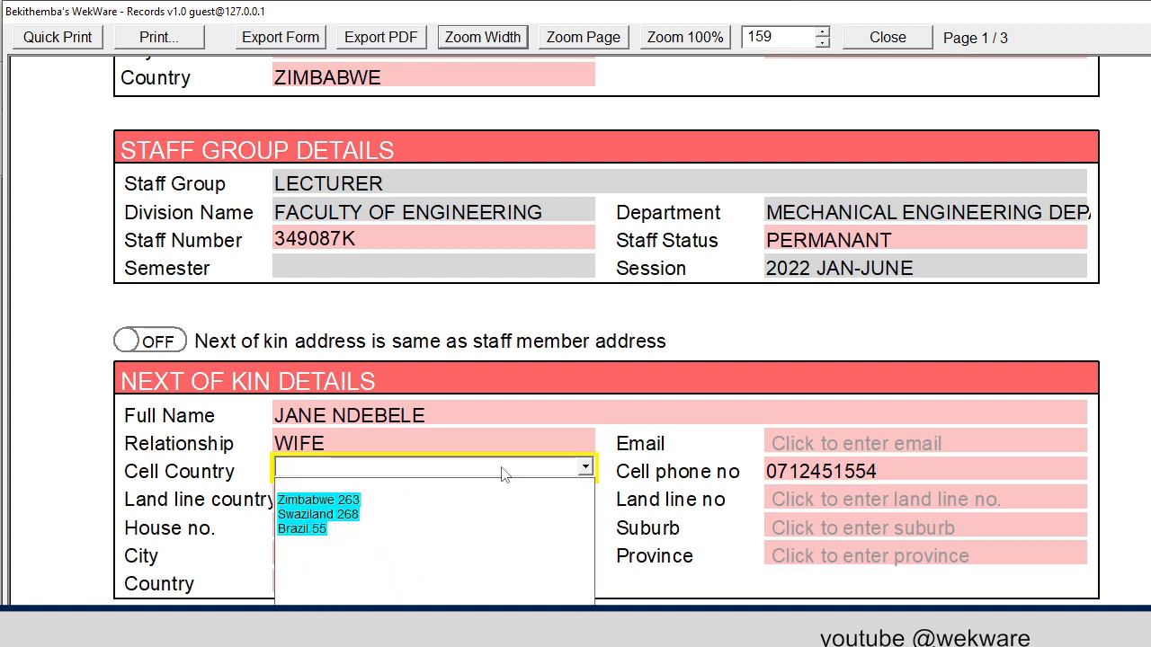
click(347, 504)
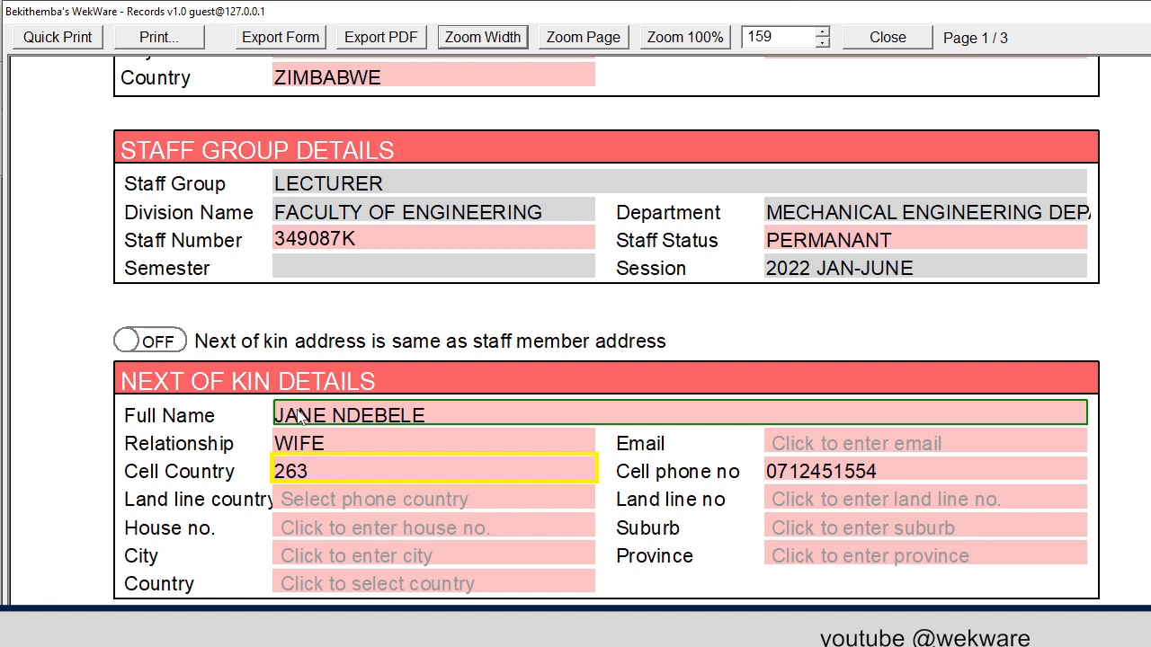
click(160, 349)
Enter bank name BANKRITE and the bank account number
scroll(540, 382, down, 10)
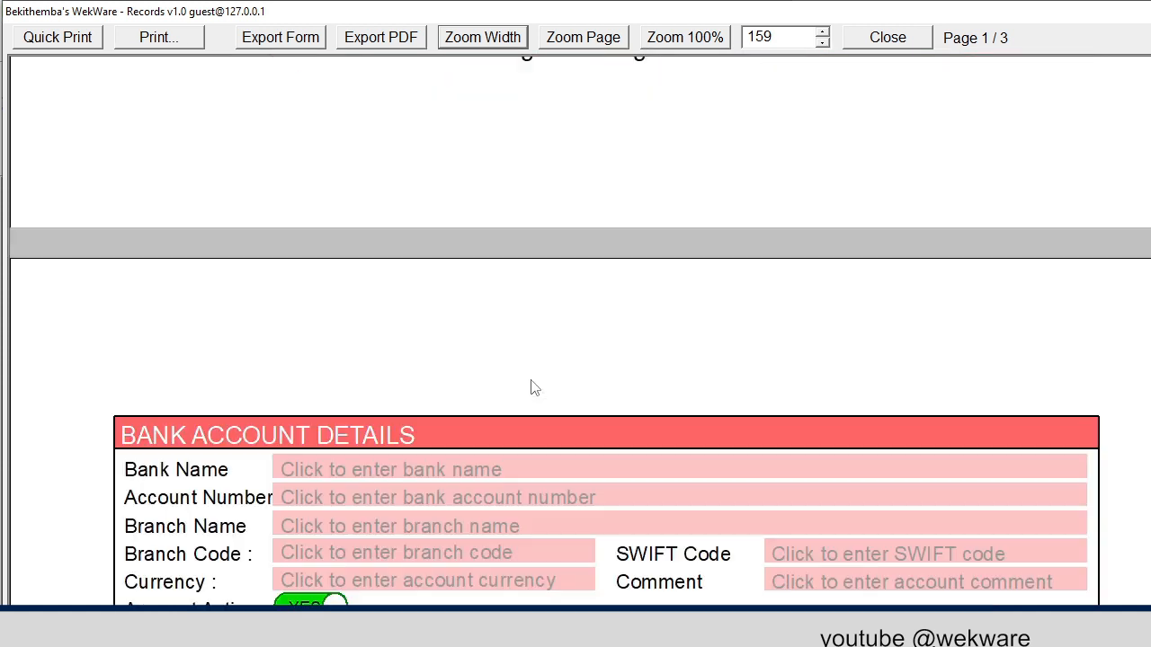
scroll(530, 388, down, 2)
click(450, 300)
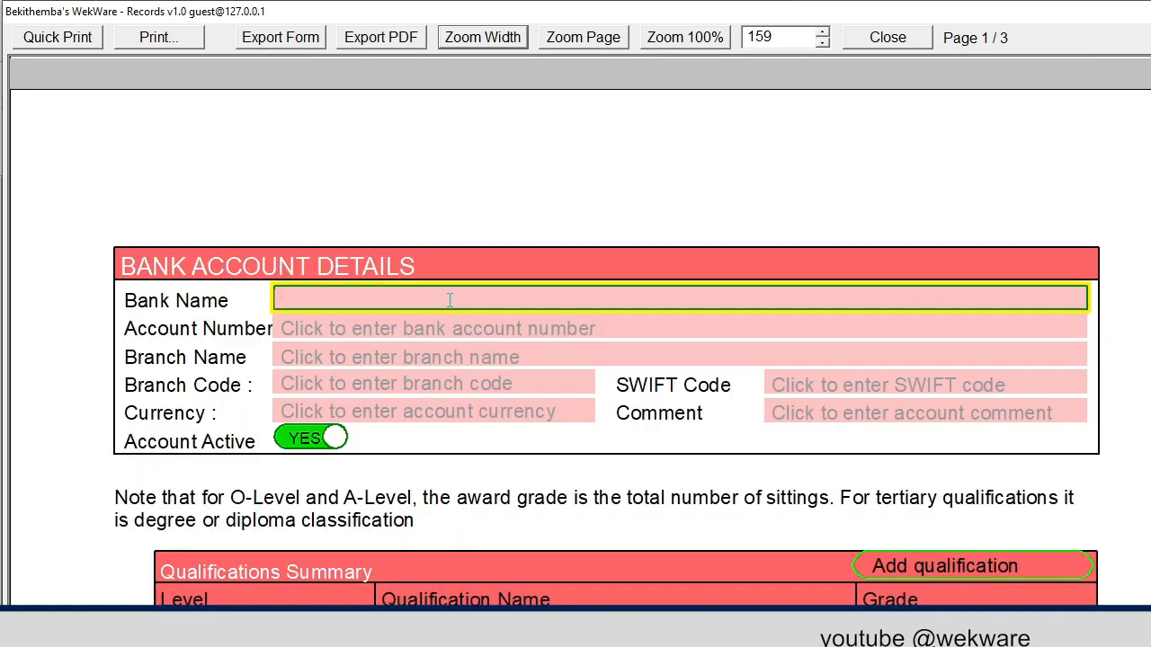
text(BANKRITE)
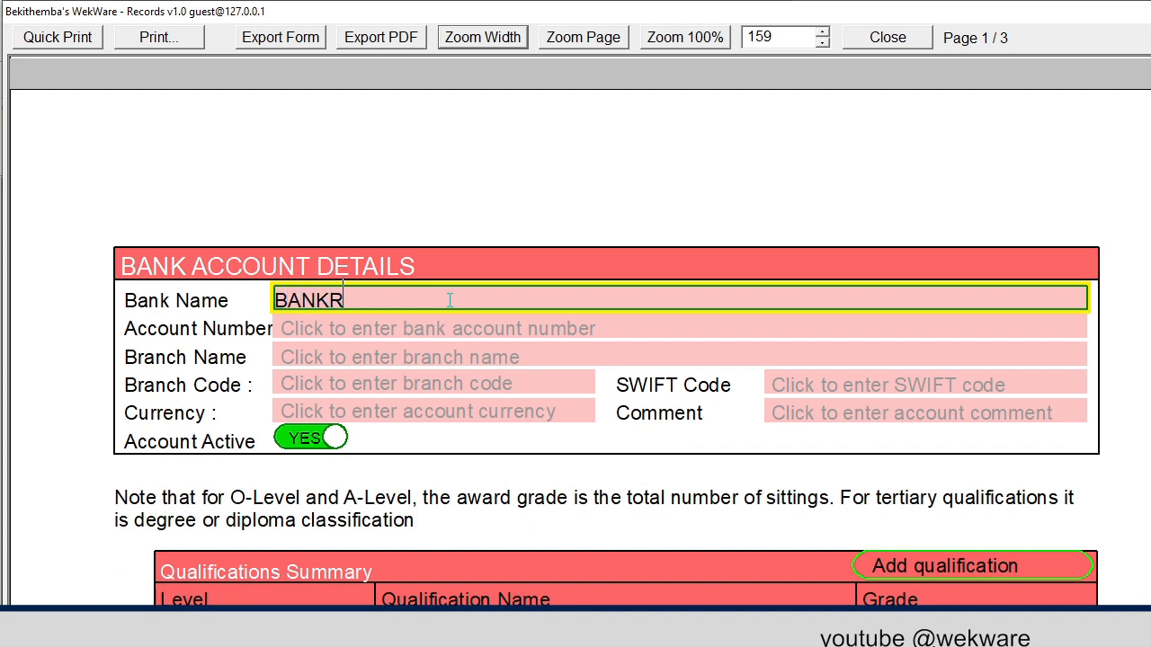
click(417, 326)
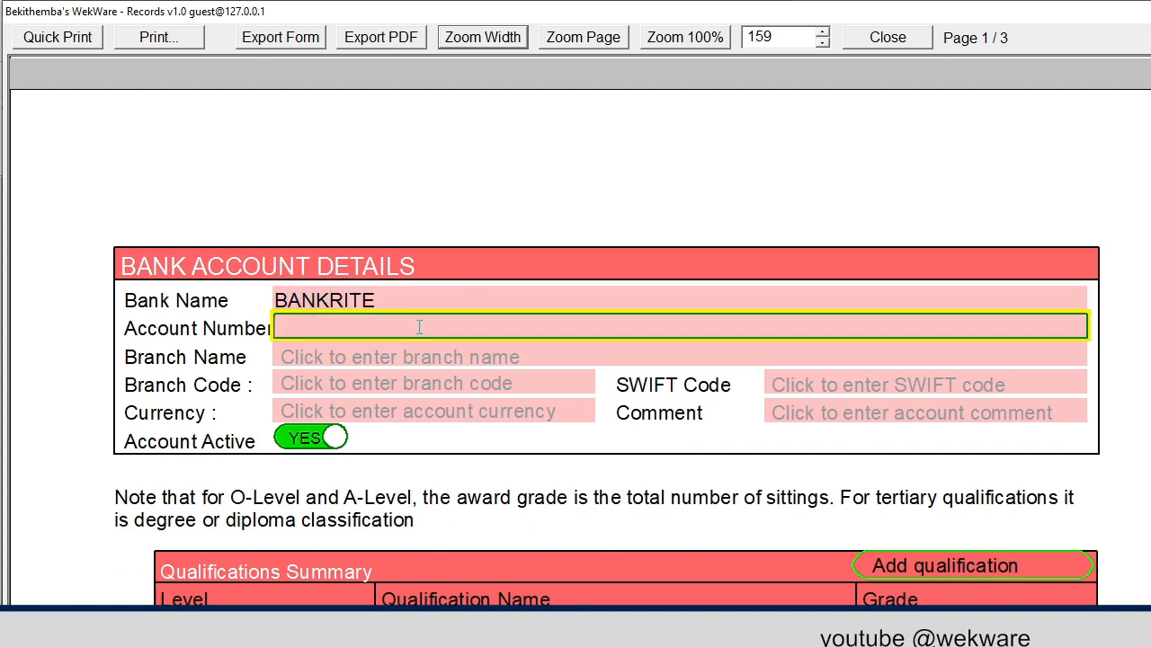
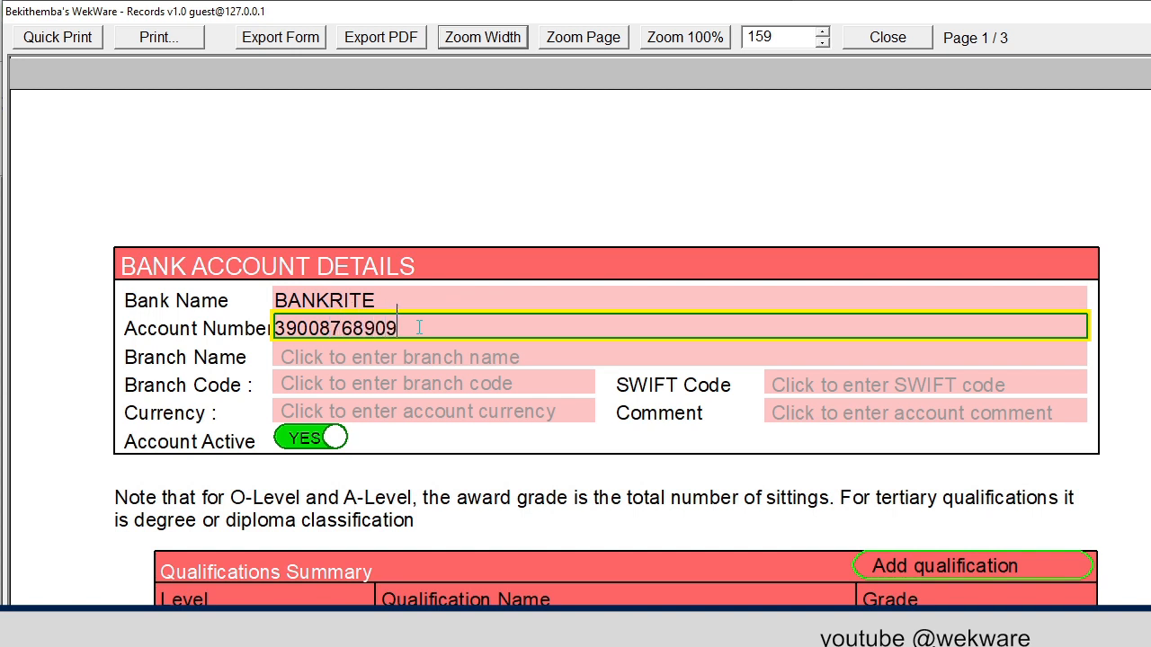
Enter branch SHOREWELL BRANCH, branch code 4789 and SWIFT code J897H009K
click(370, 357)
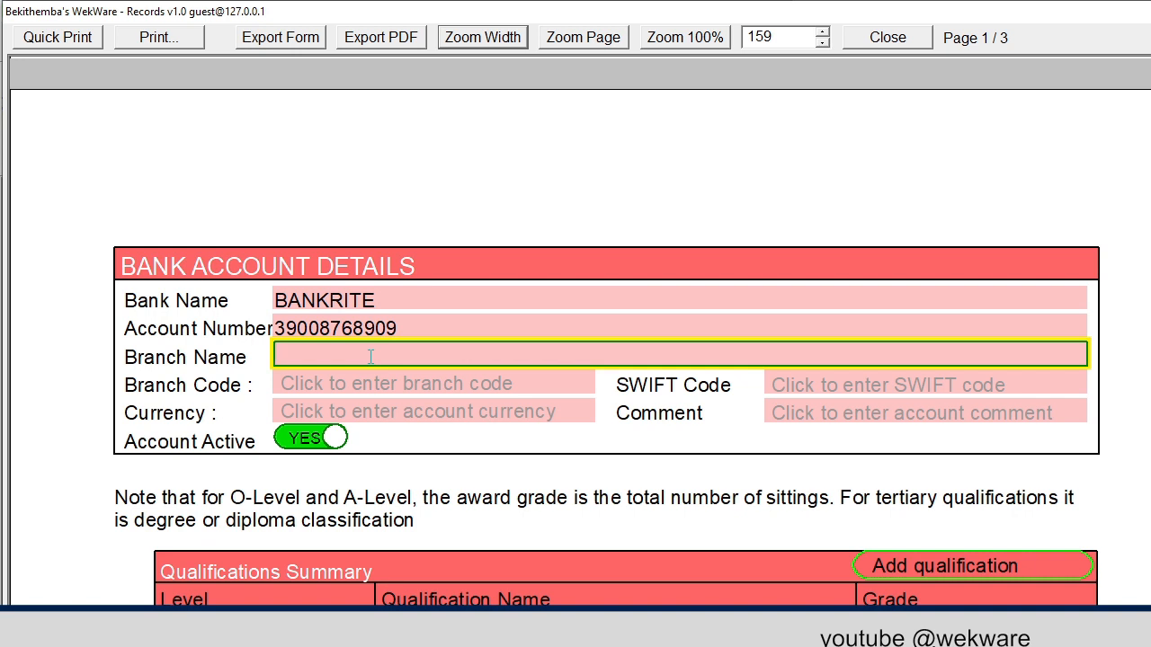
text(S)
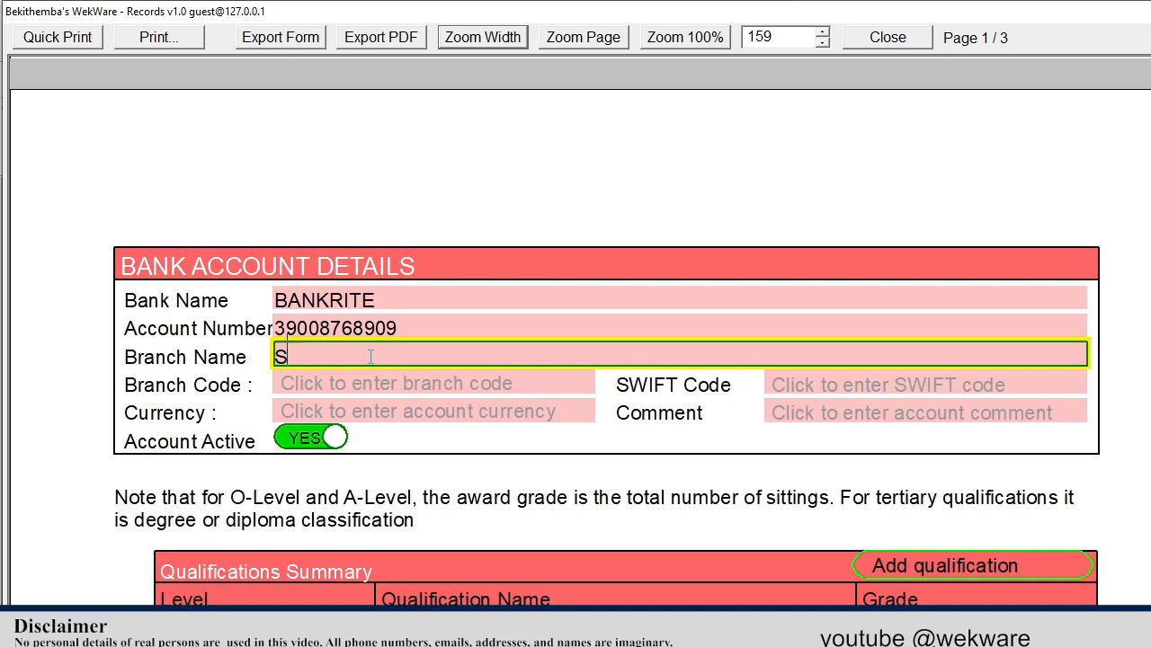
text(HOREWELL BRANCH)
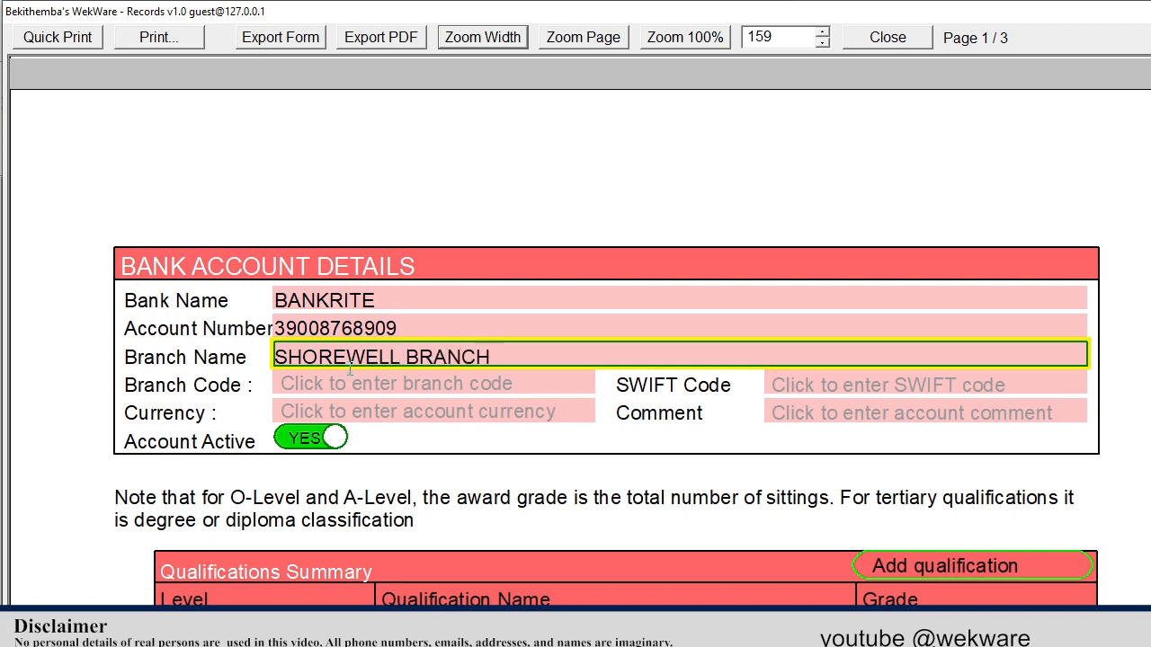
click(346, 378)
text(4789)
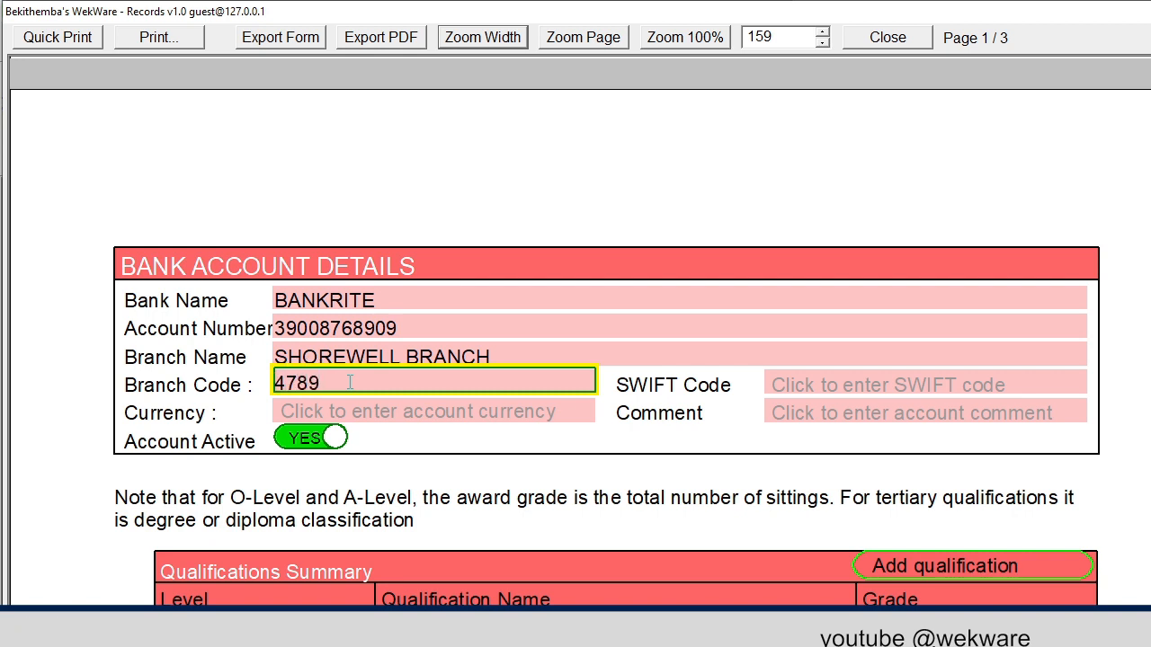
click(825, 381)
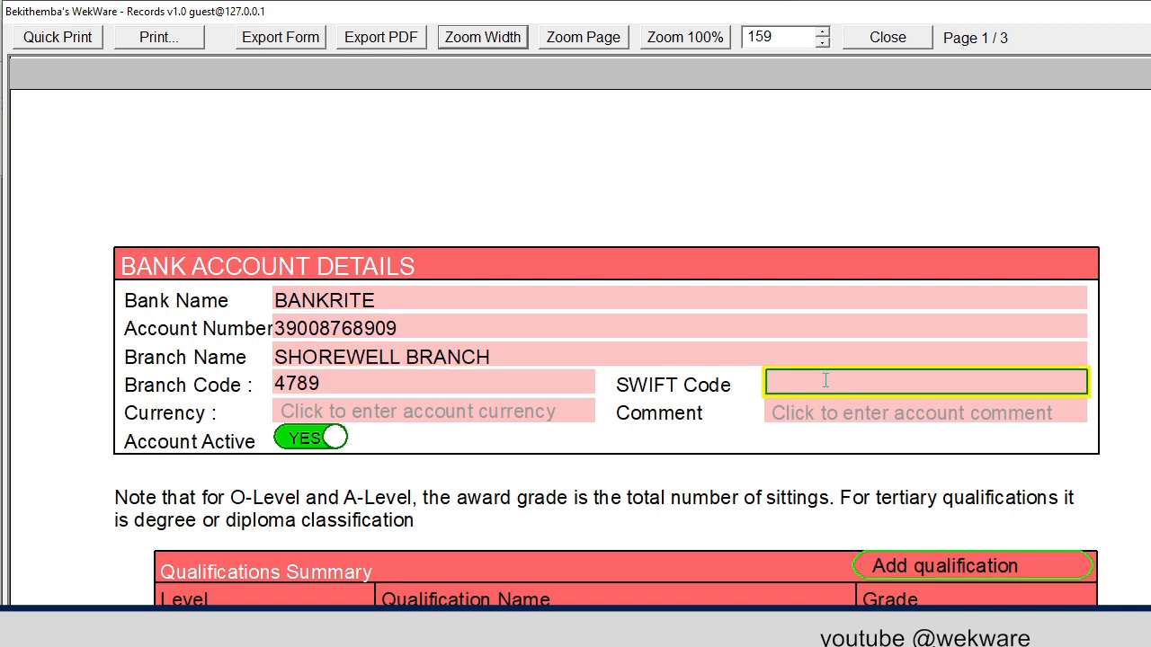
text(J897H009K)
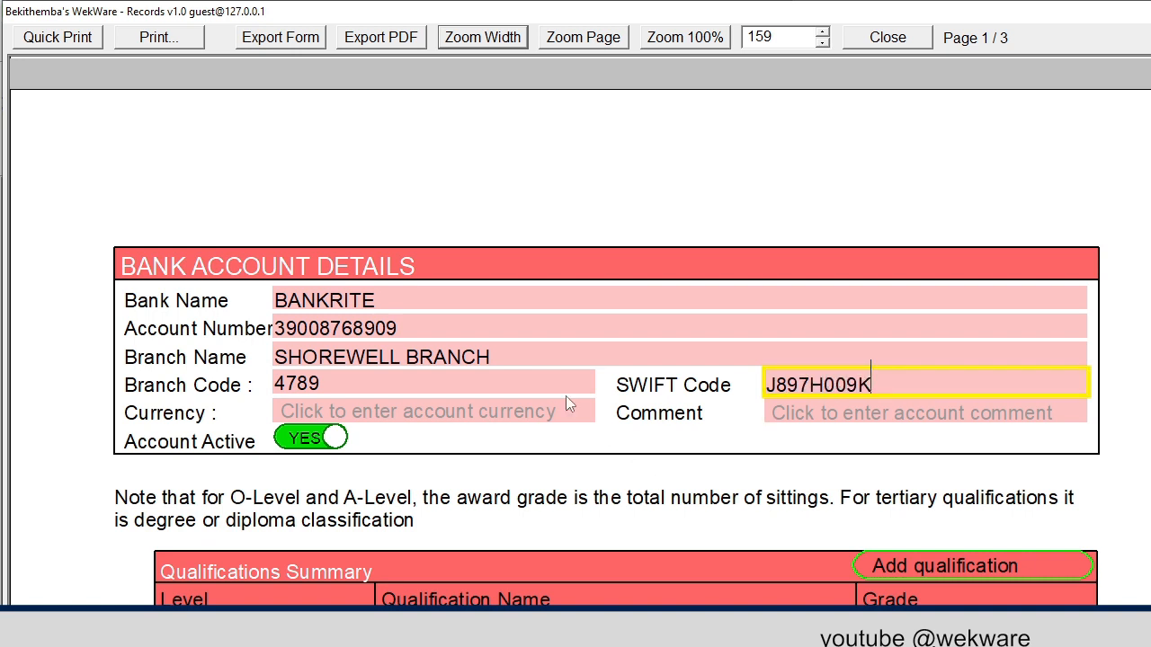
scroll(562, 421, down, 2)
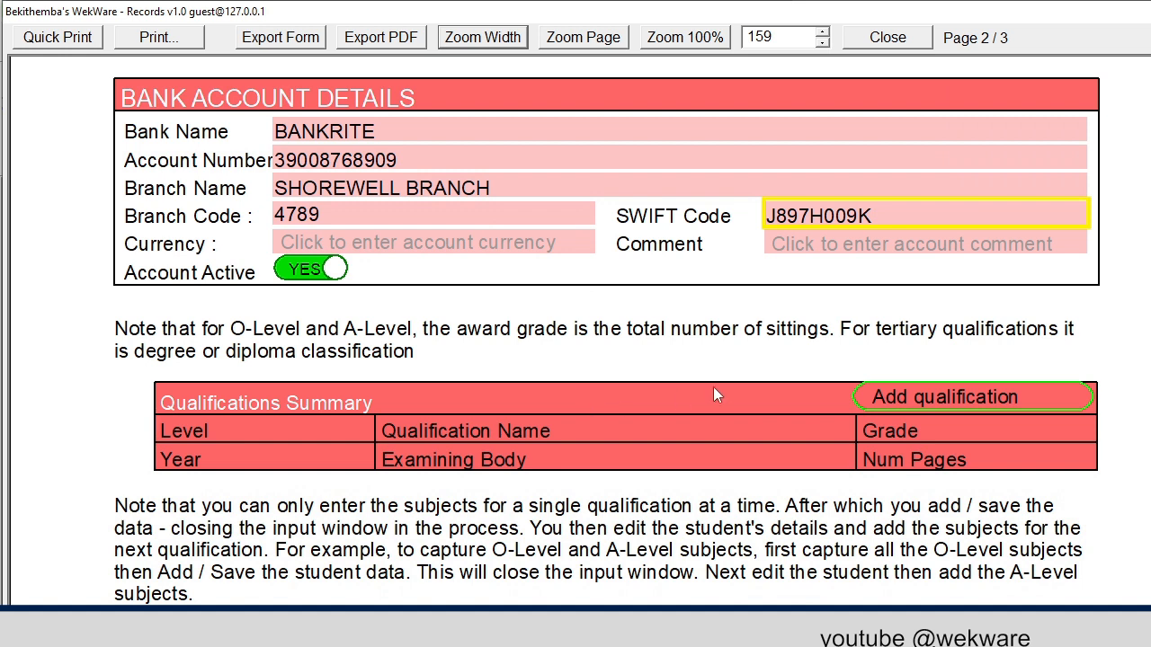
Add a qualification row with level and name O-LEVEL, grade 1 and 1 scanned page
click(884, 395)
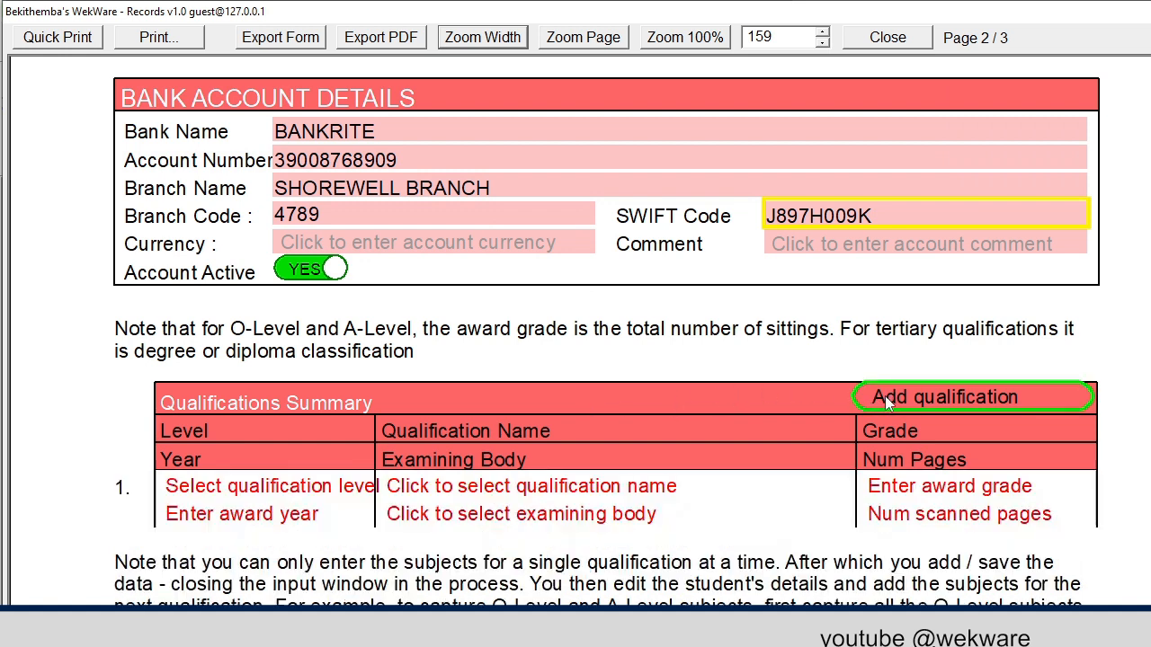
scroll(570, 392, down, 2)
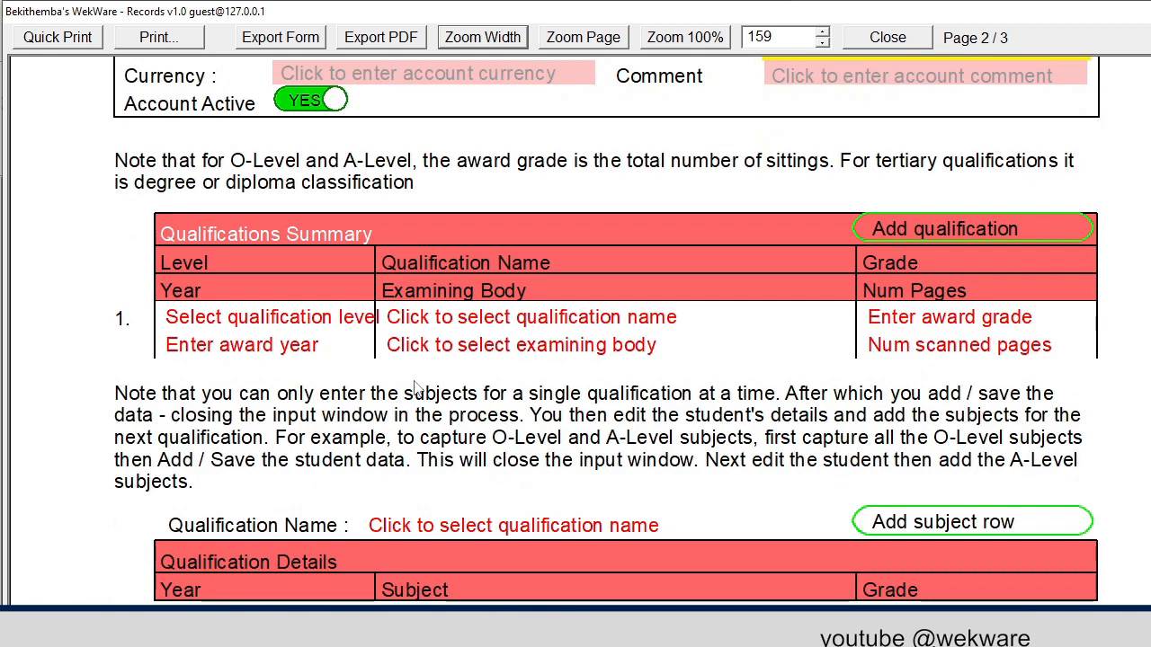
click(319, 320)
click(252, 389)
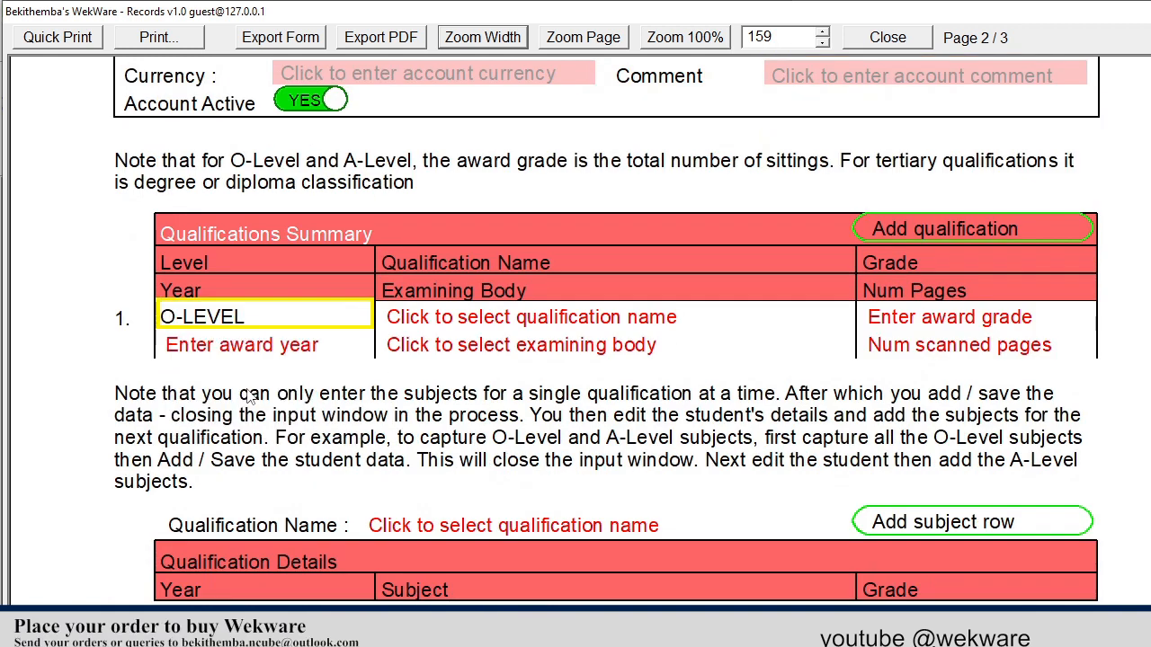
click(484, 320)
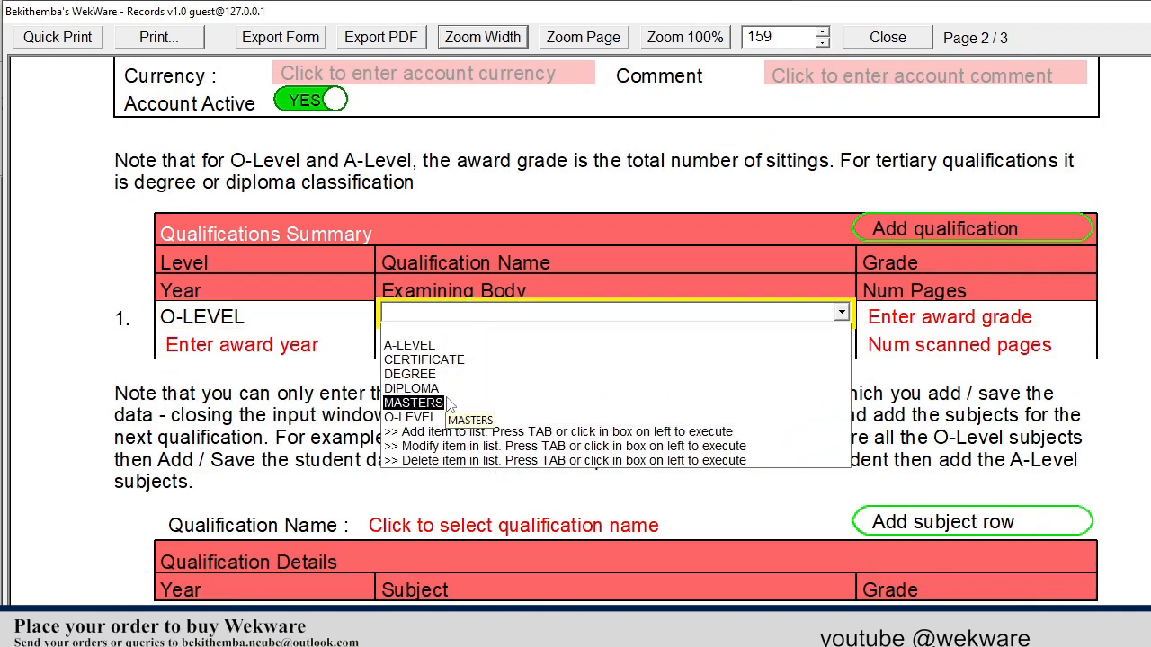
click(415, 418)
click(980, 319)
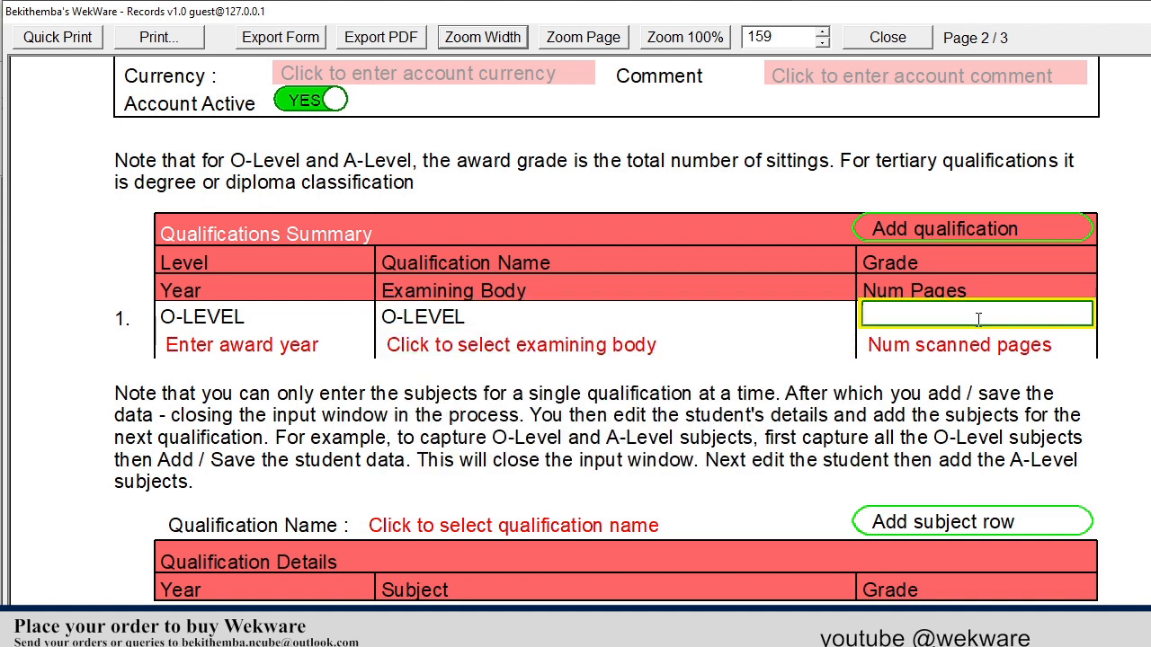
text(1)
click(971, 355)
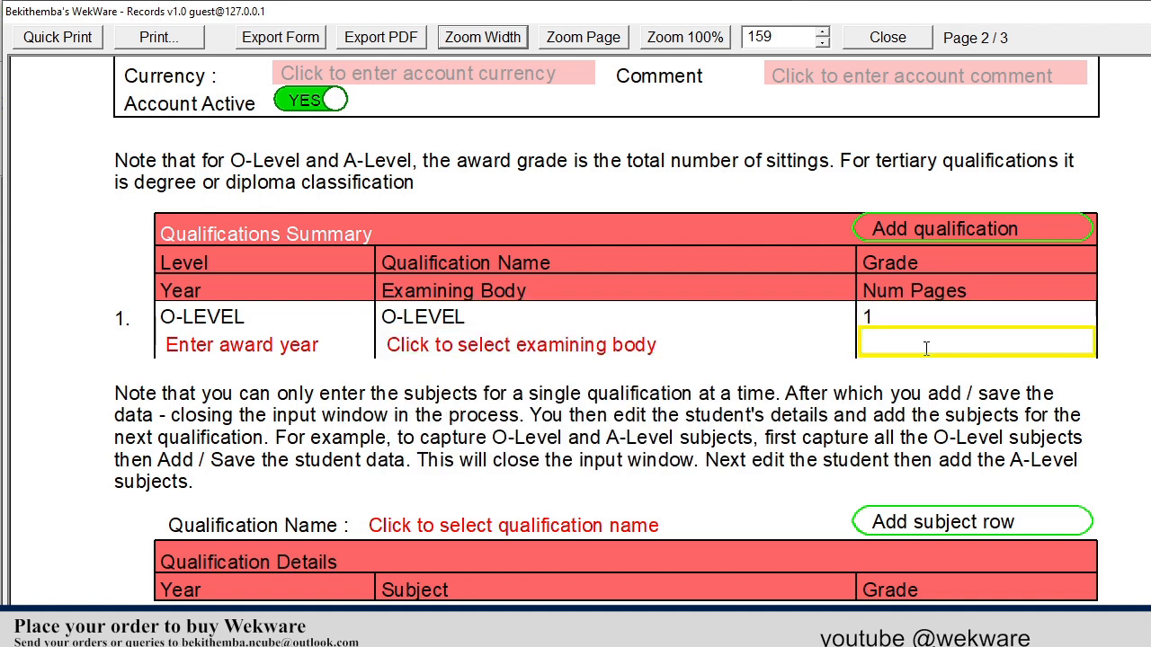
text(1)
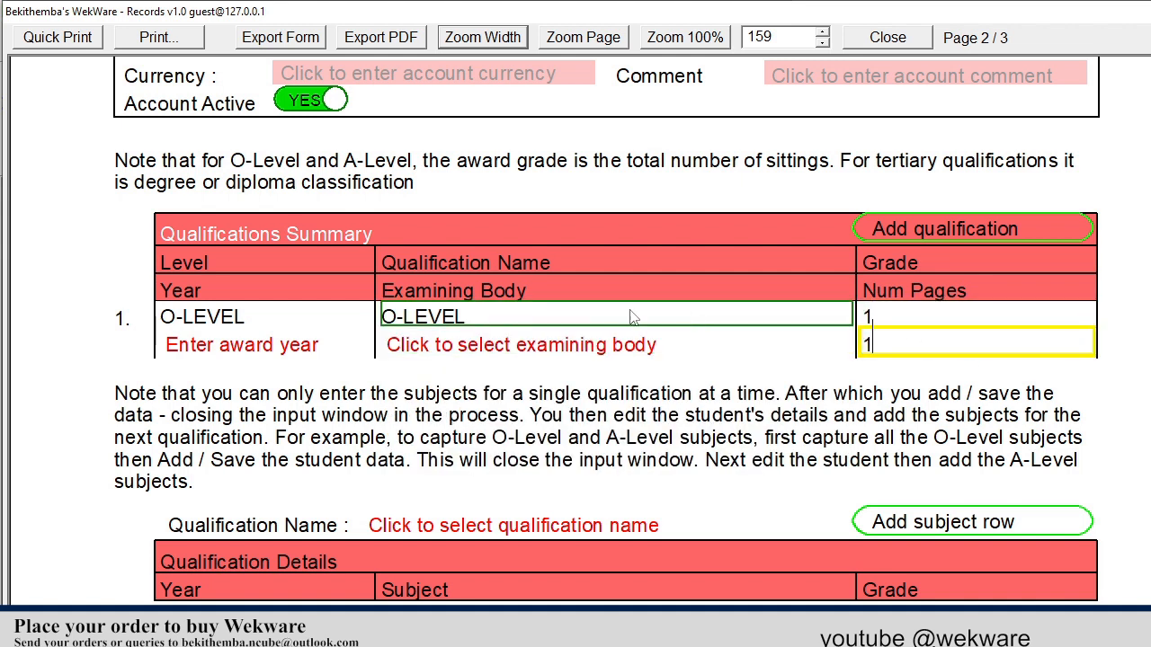
Set the qualification's award year to 2012 and examining body to ZIMSEC
click(299, 350)
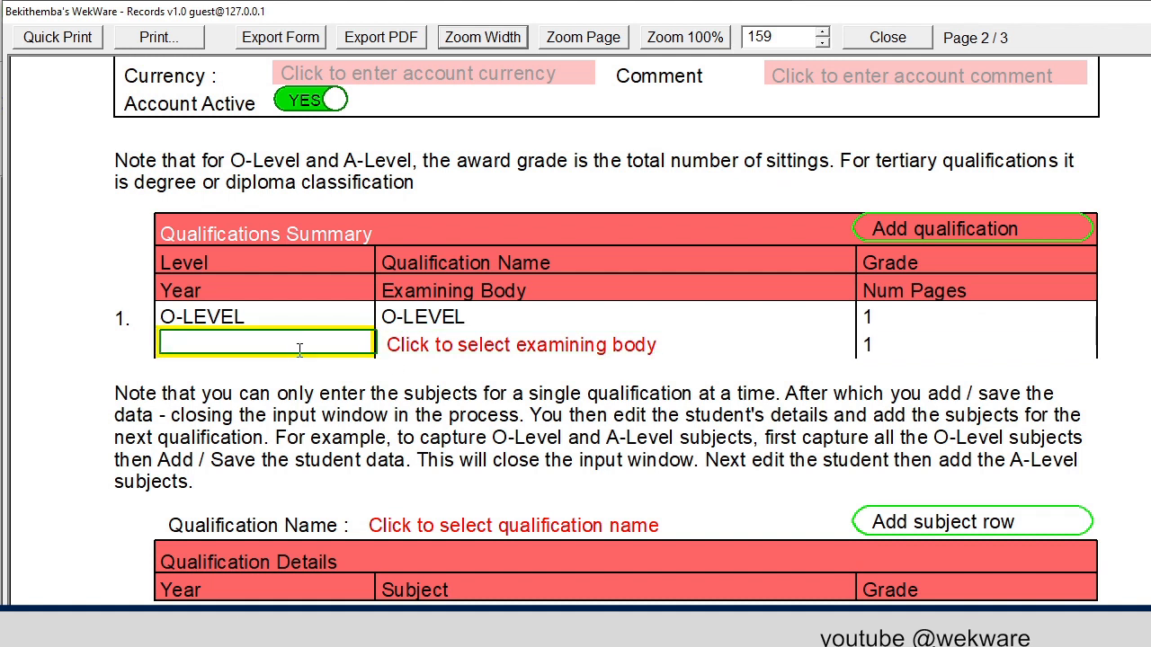
text(2012)
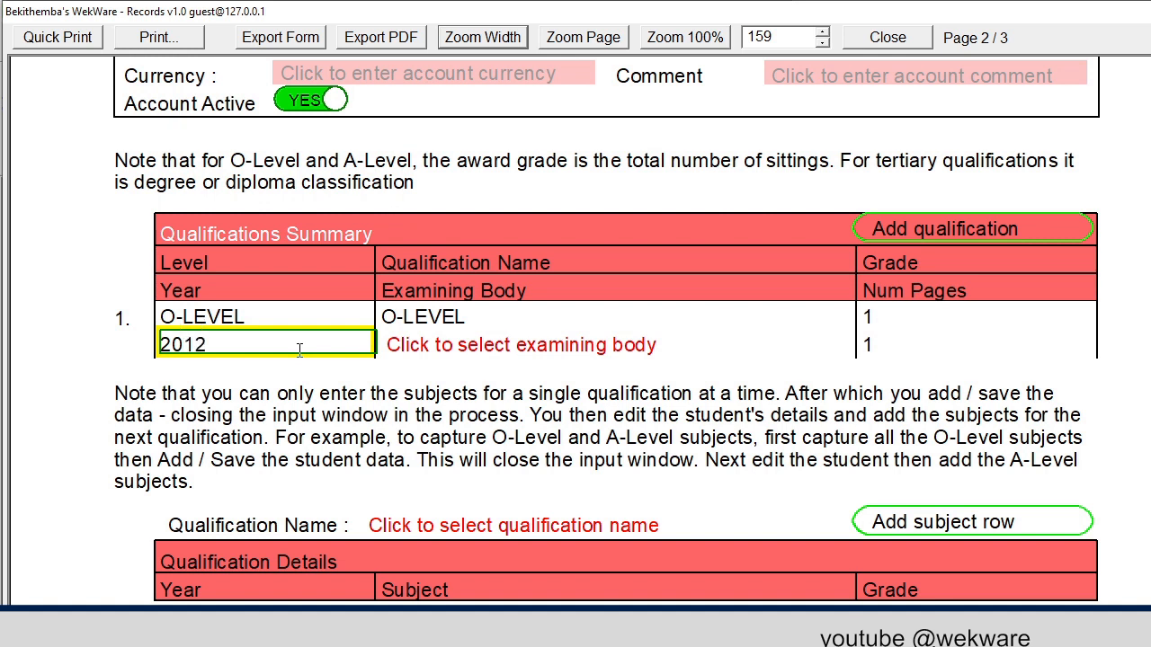
click(519, 345)
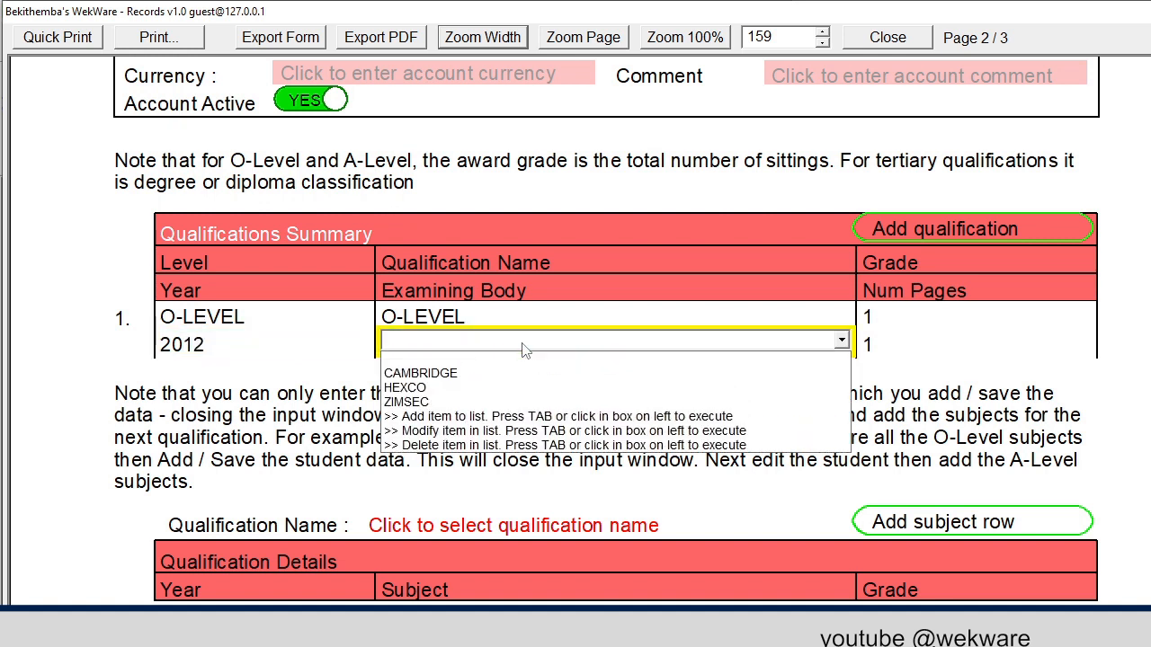
click(475, 404)
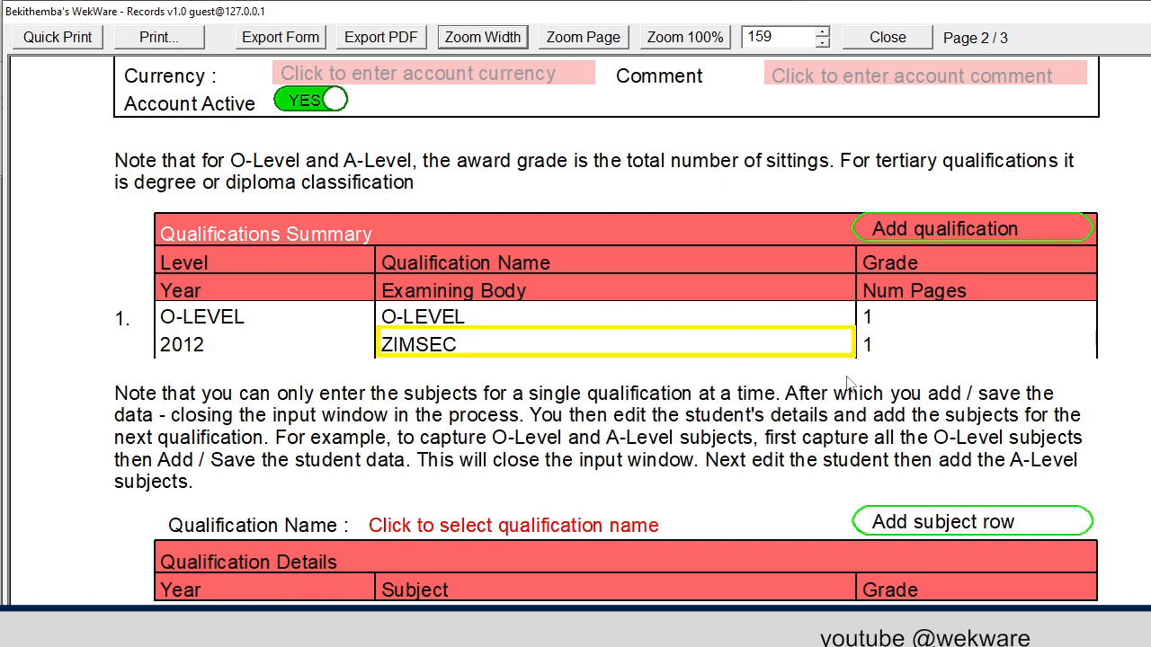
scroll(696, 409, down, 3)
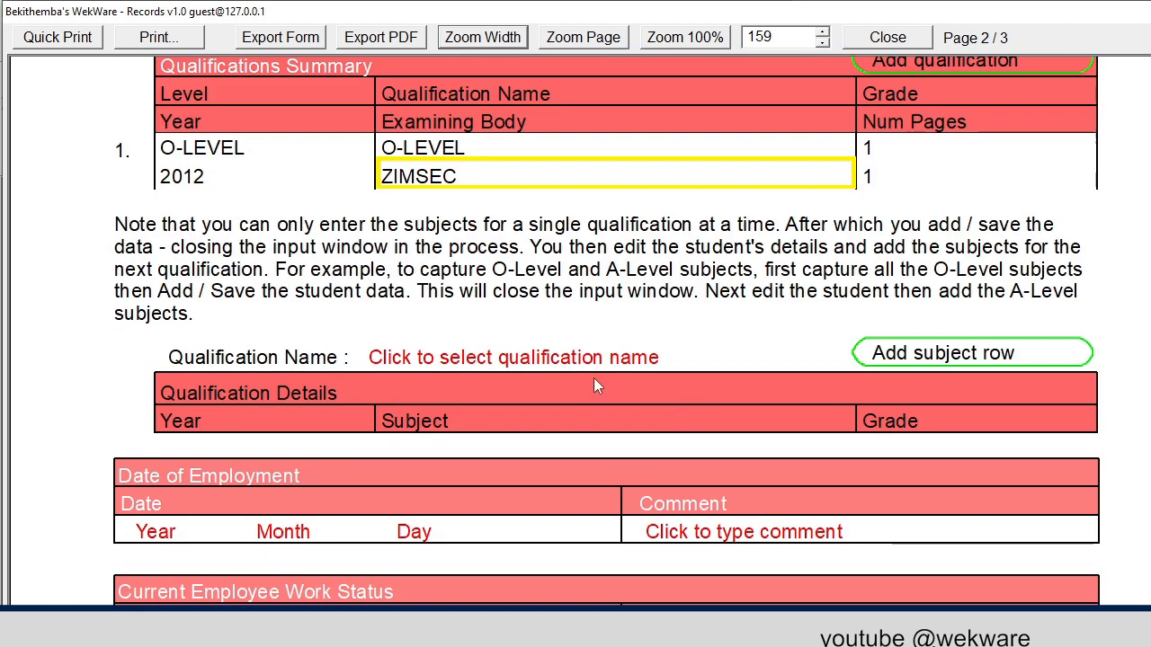
Choose O-LEVEL for subject entry and add five blank subject rows
click(528, 359)
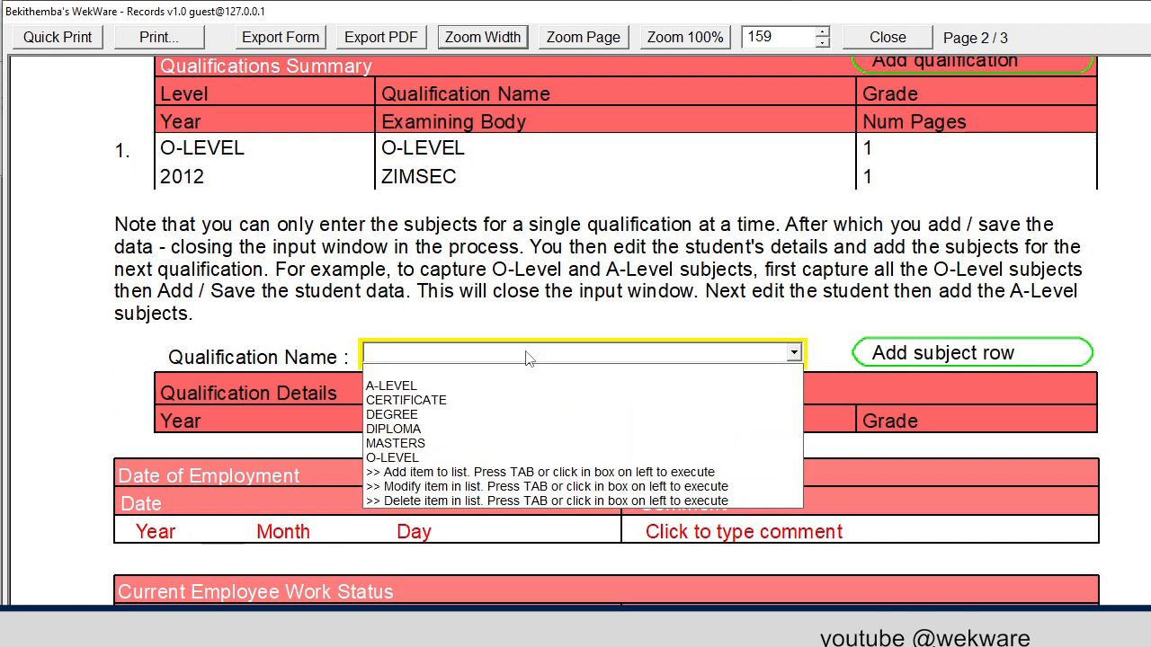
click(440, 454)
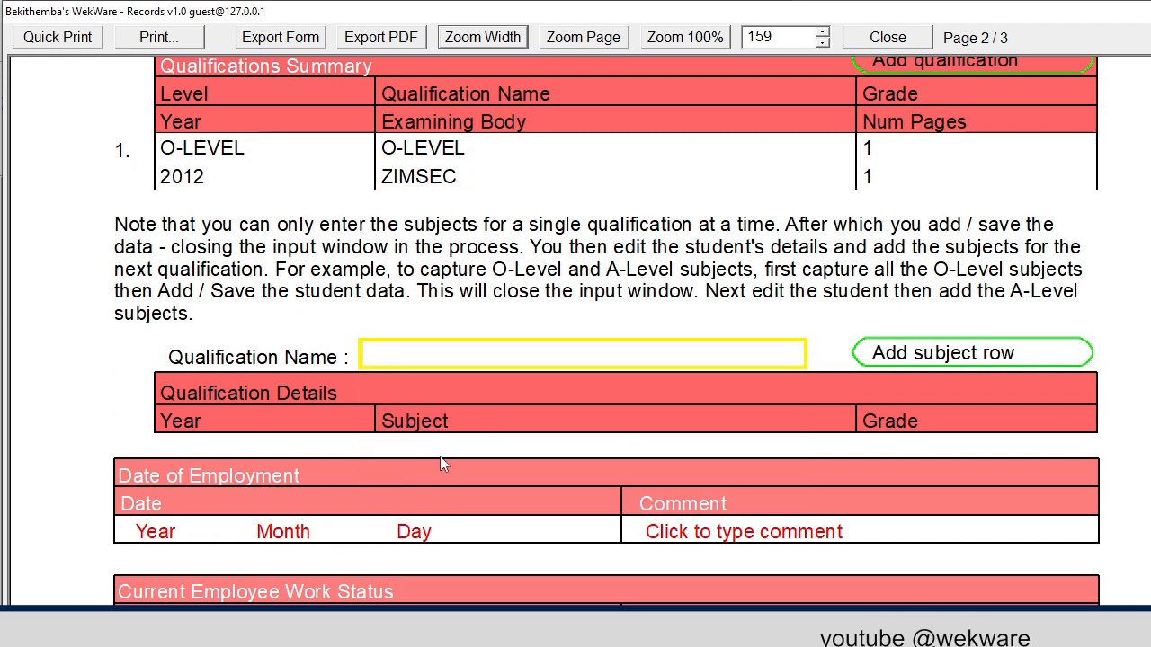
click(889, 358)
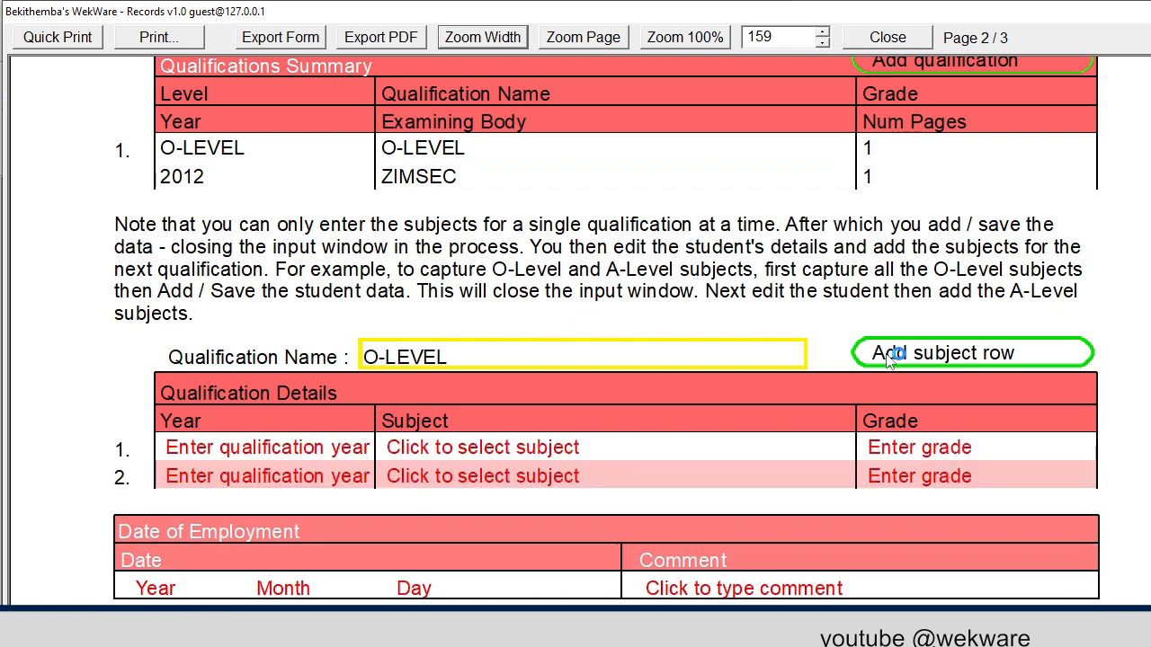
click(888, 358)
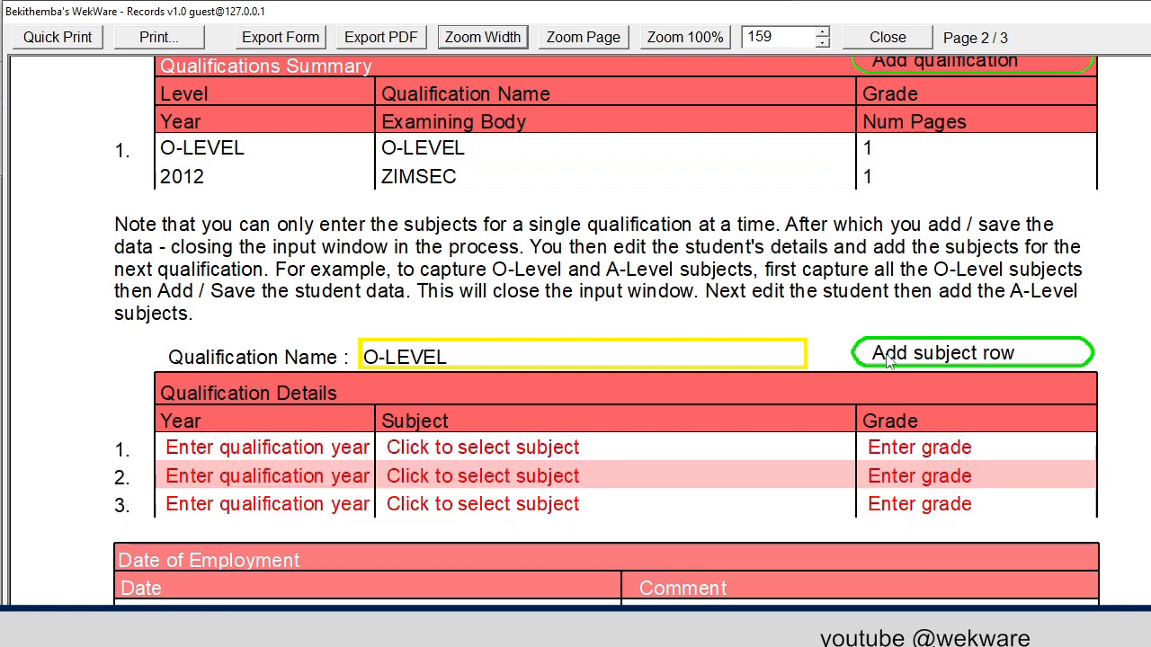
click(888, 358)
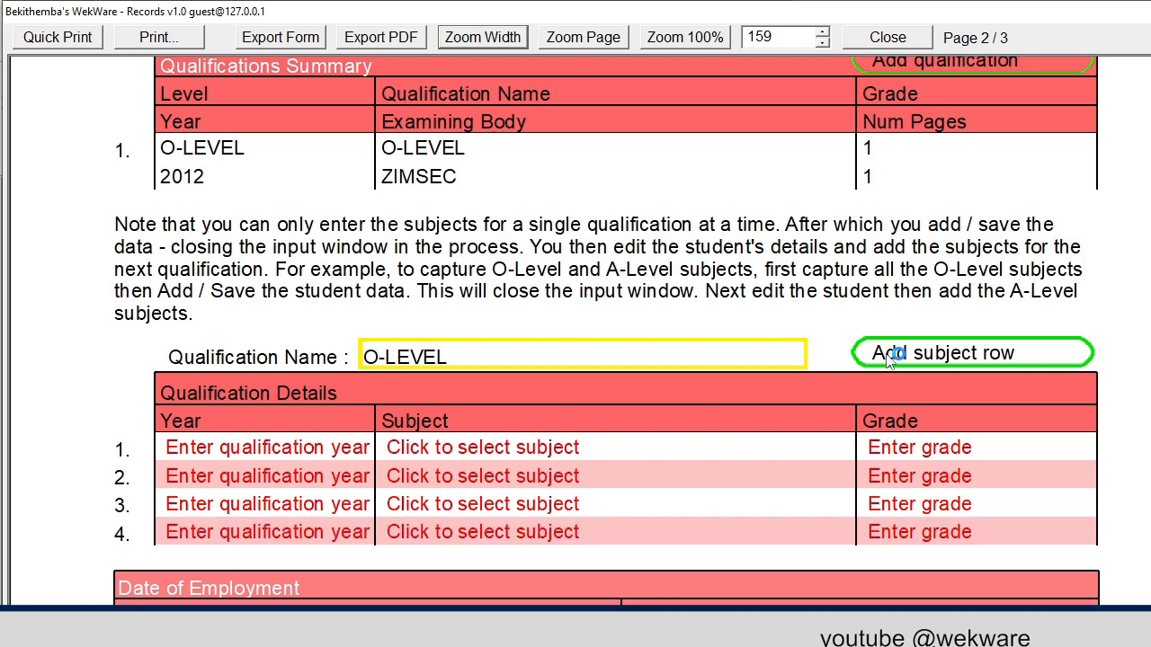
click(888, 358)
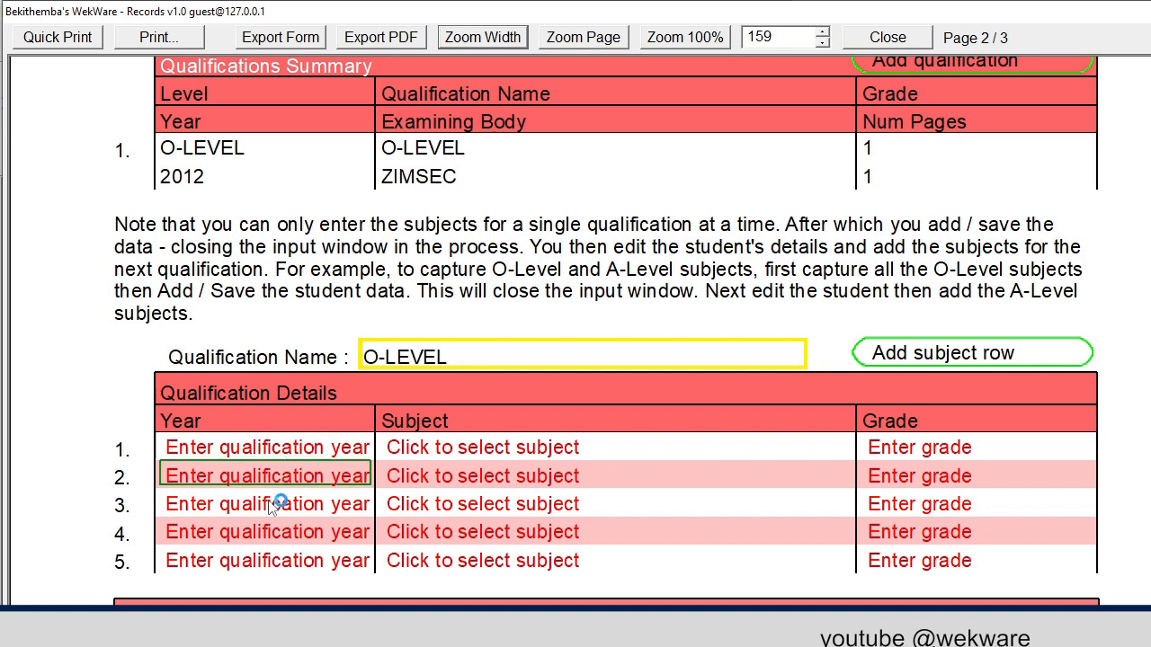
Set the year of all O-LEVEL subject rows to 2012
right_click(225, 451)
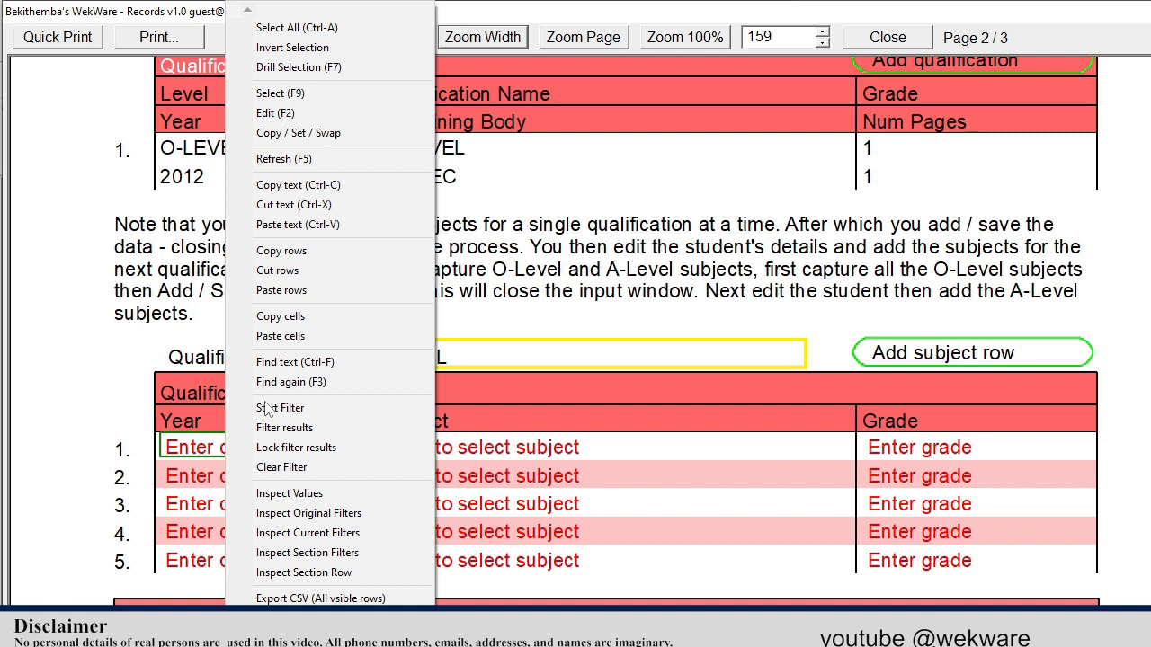
click(313, 95)
right_click(331, 446)
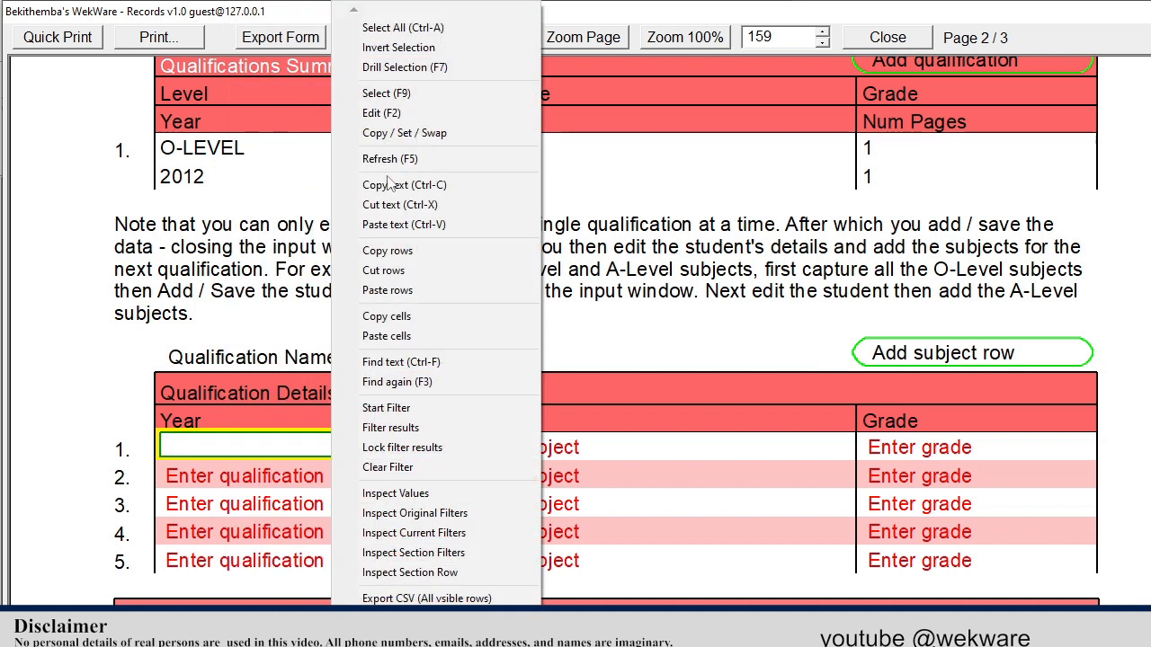
click(429, 34)
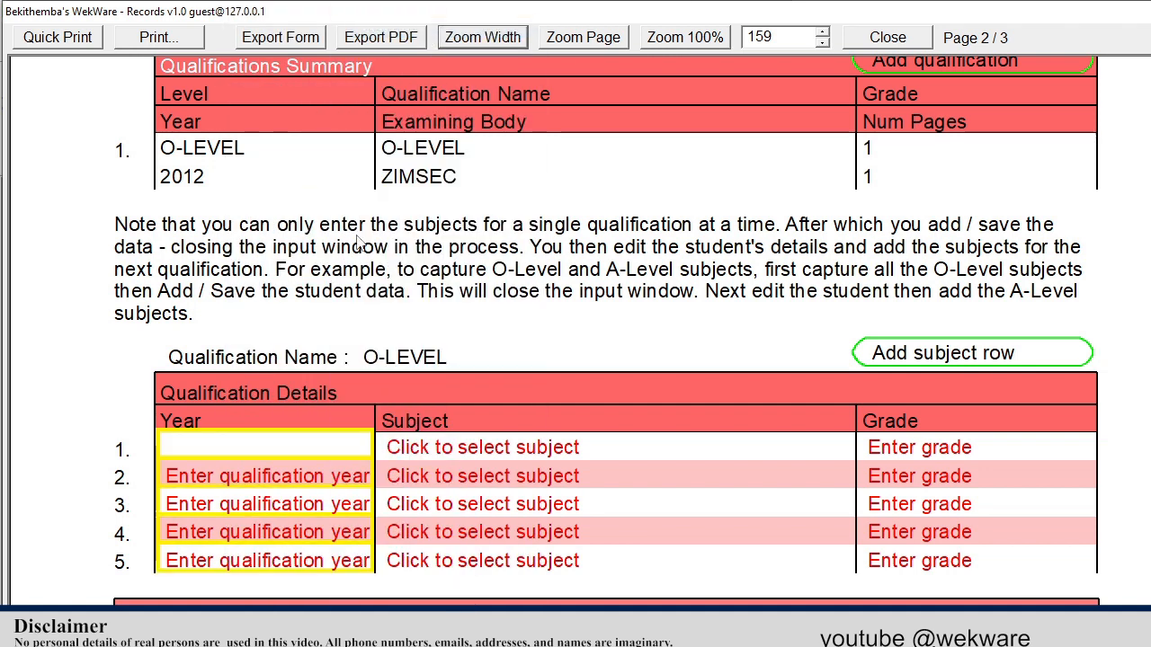
right_click(284, 442)
click(341, 115)
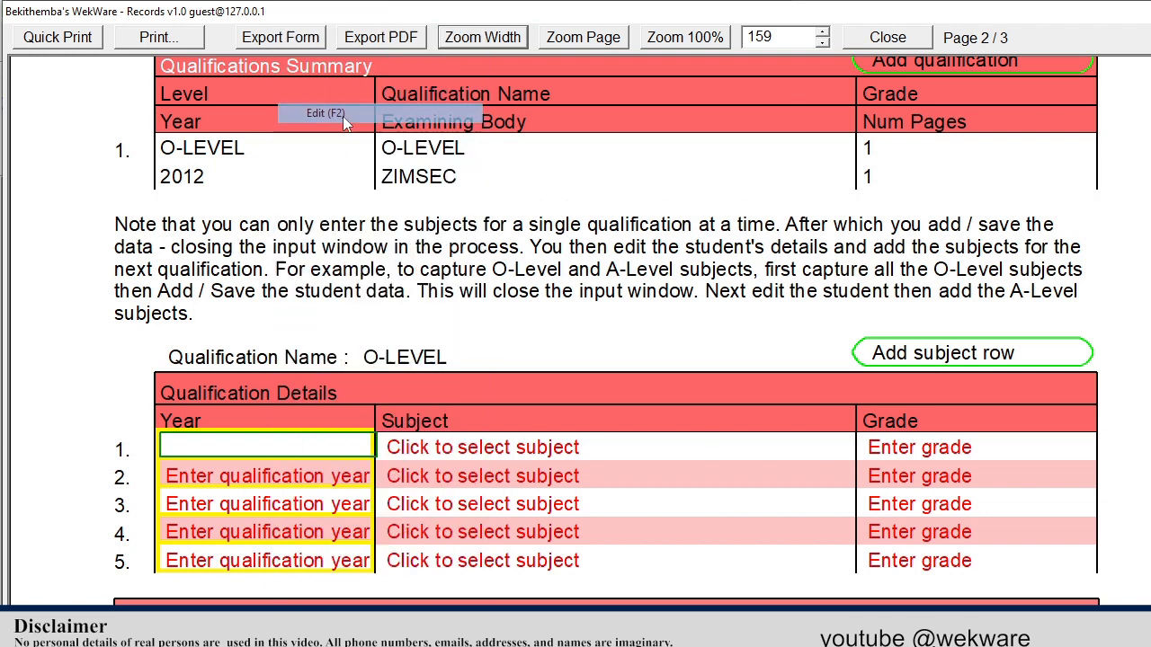
click(436, 172)
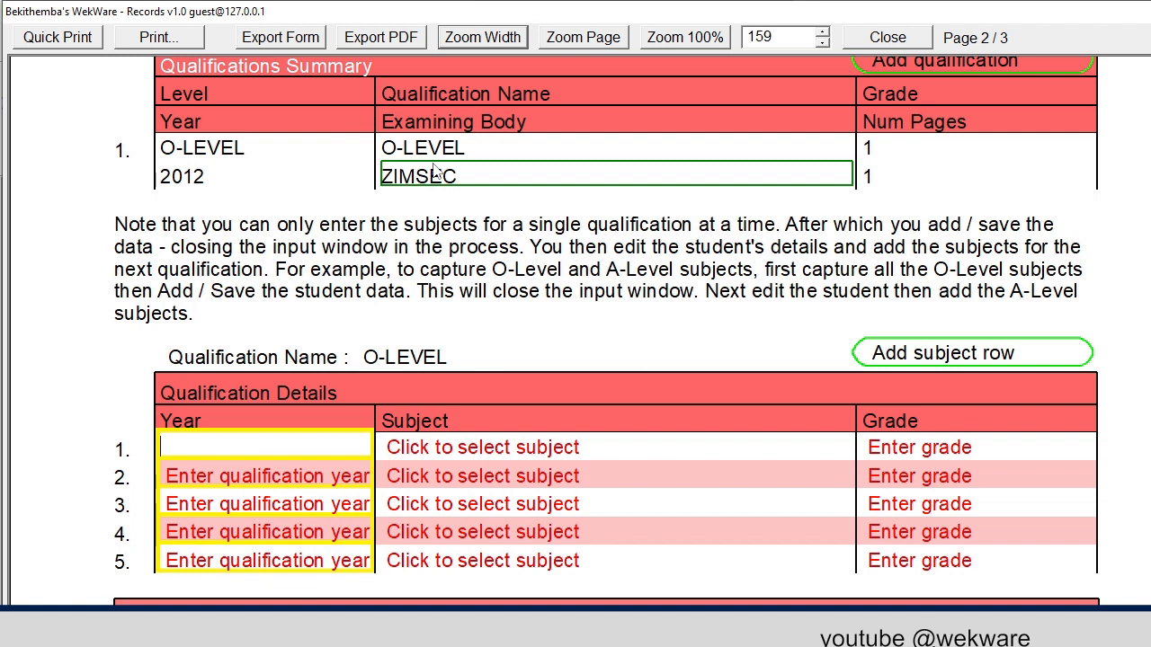
text(2)
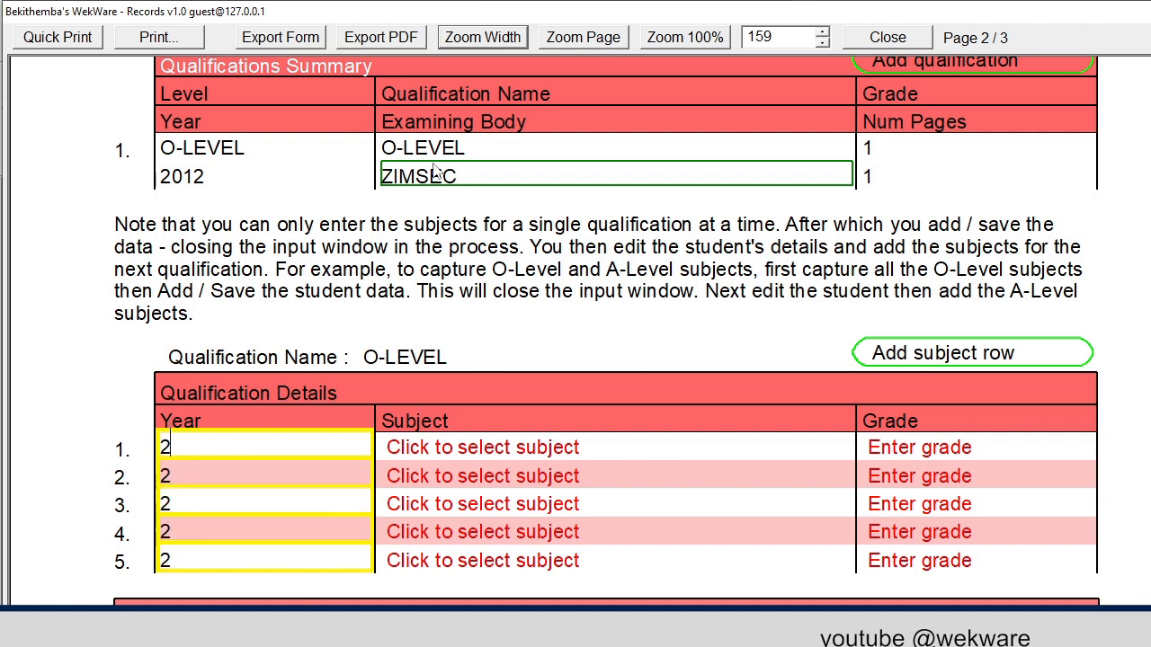
text(012)
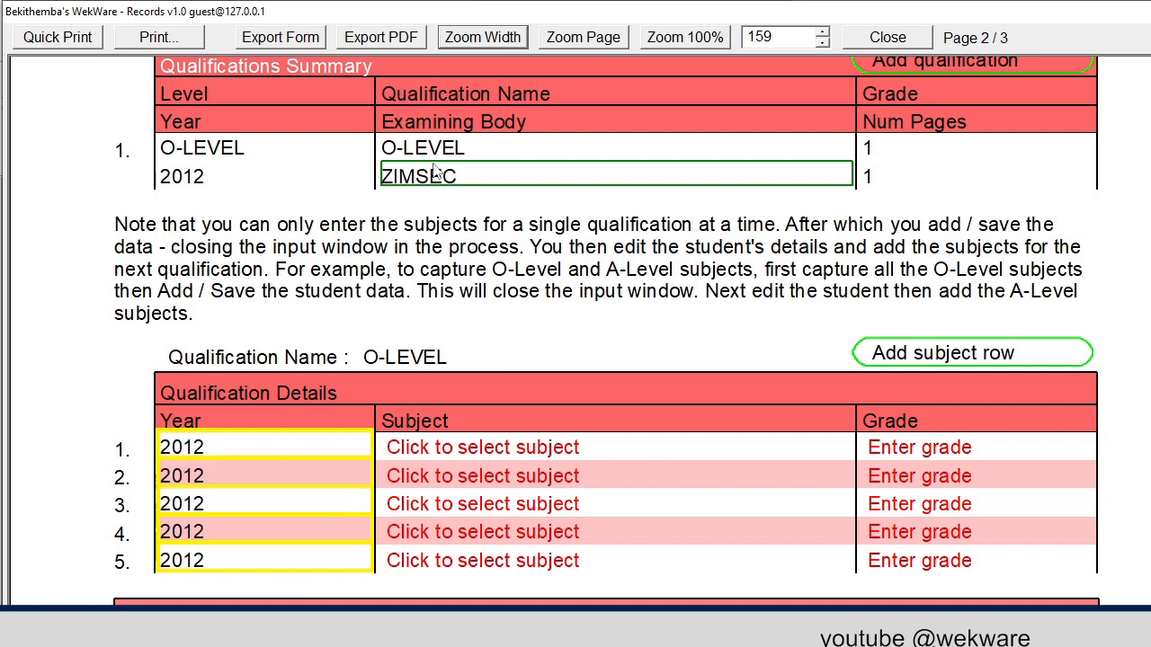
Enter MATHEMATICS grade A in row 1 and ENGLISH grade B in row 2
click(580, 449)
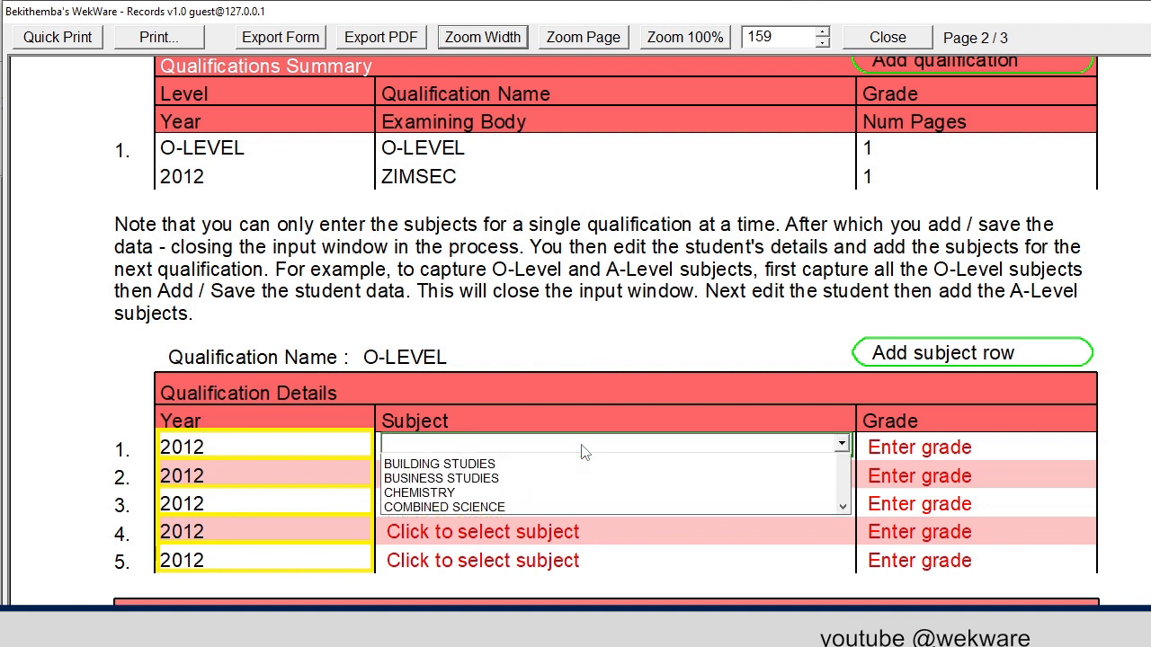
text(mat)
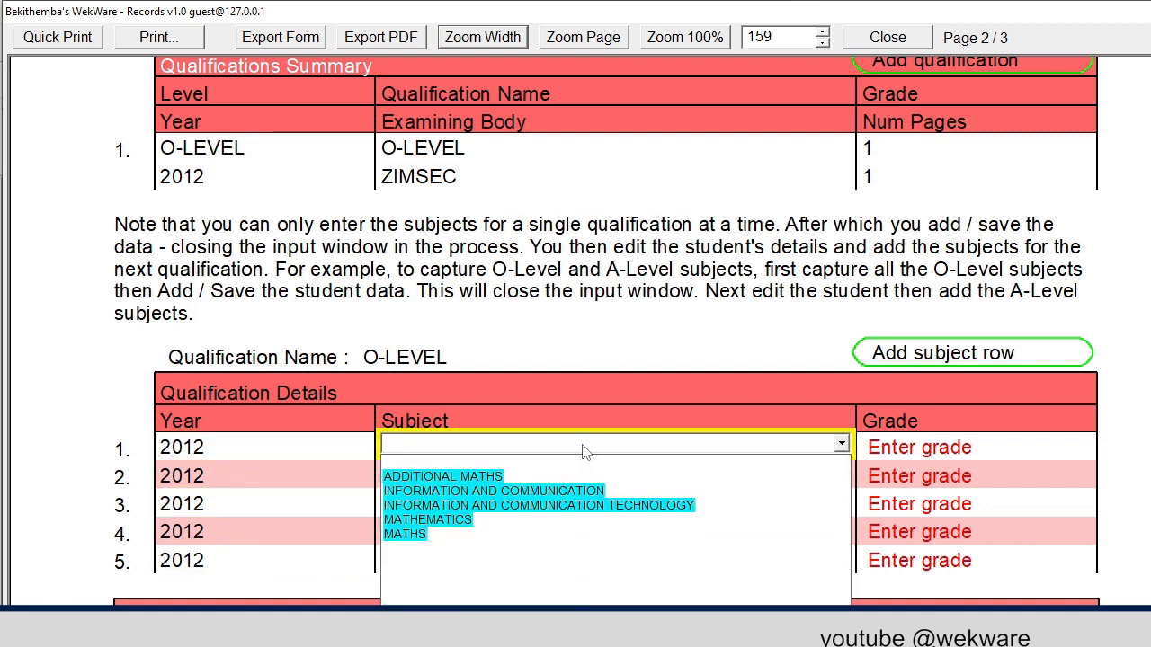
text(h)
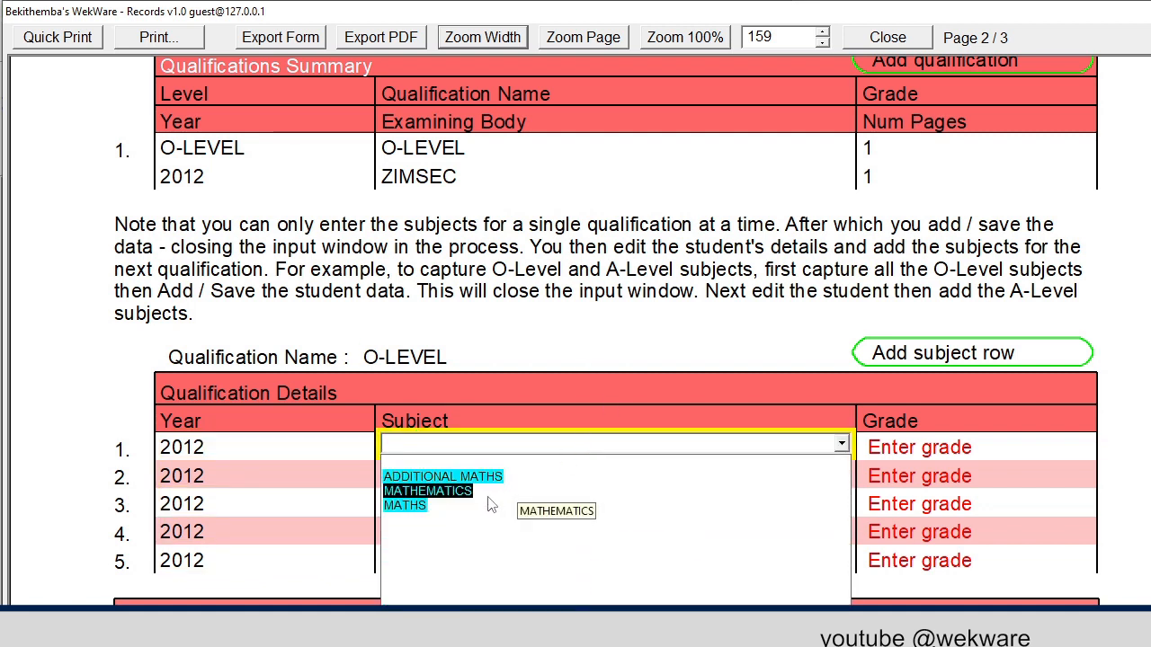
click(457, 491)
click(971, 450)
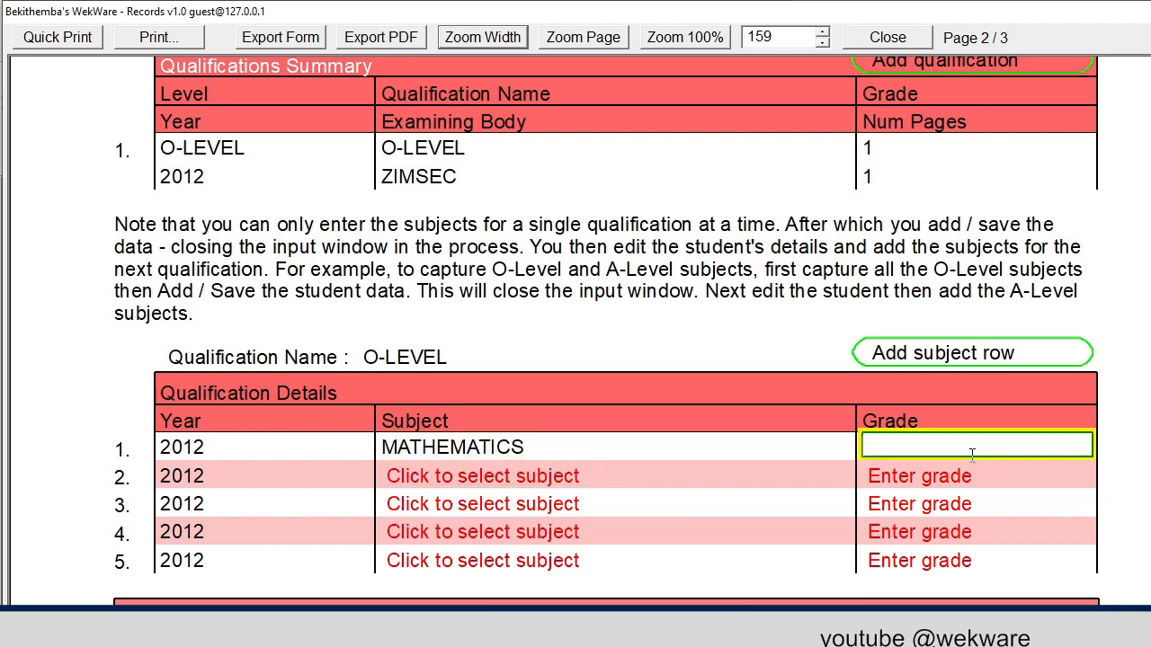
text(A)
click(601, 488)
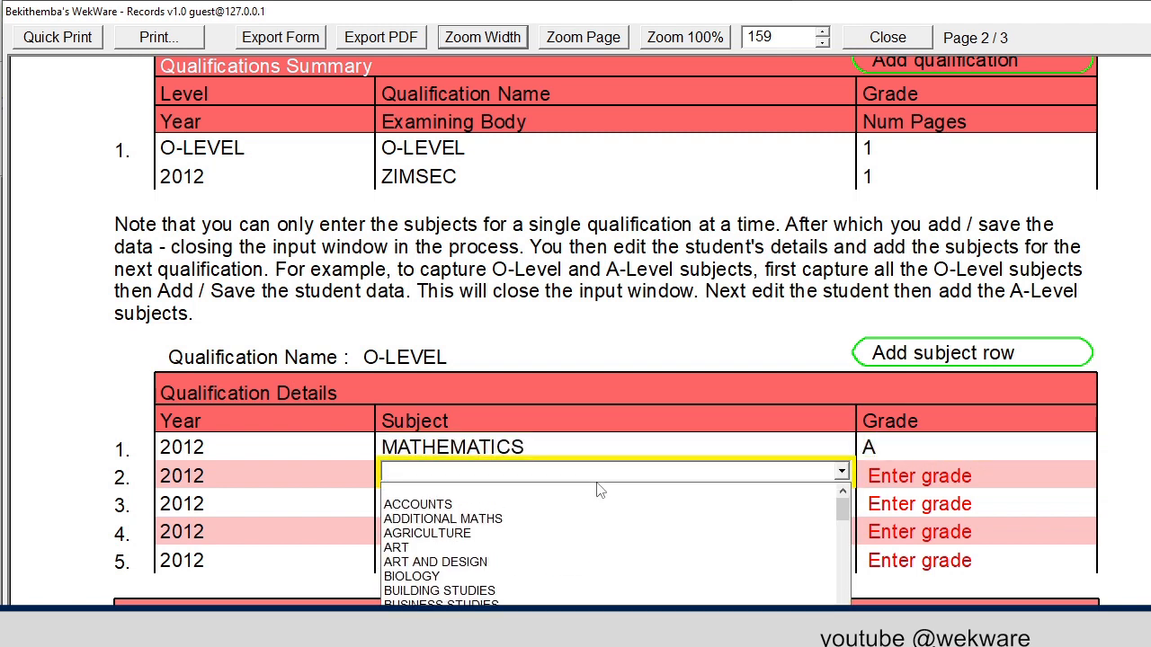
text(en)
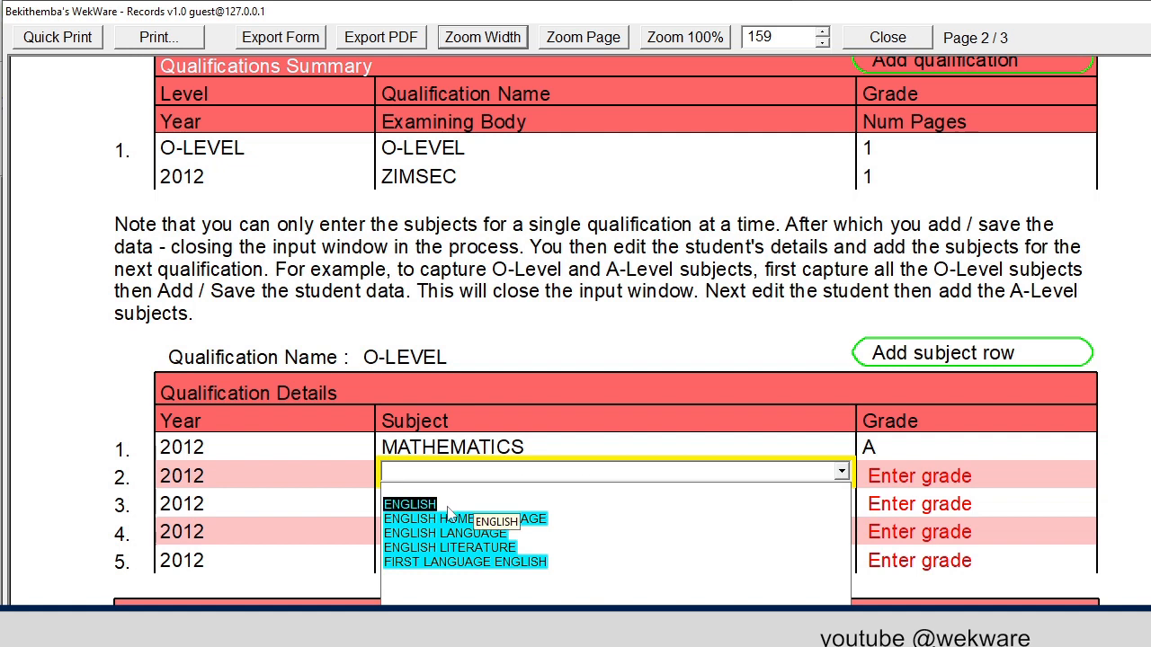
click(430, 505)
click(949, 478)
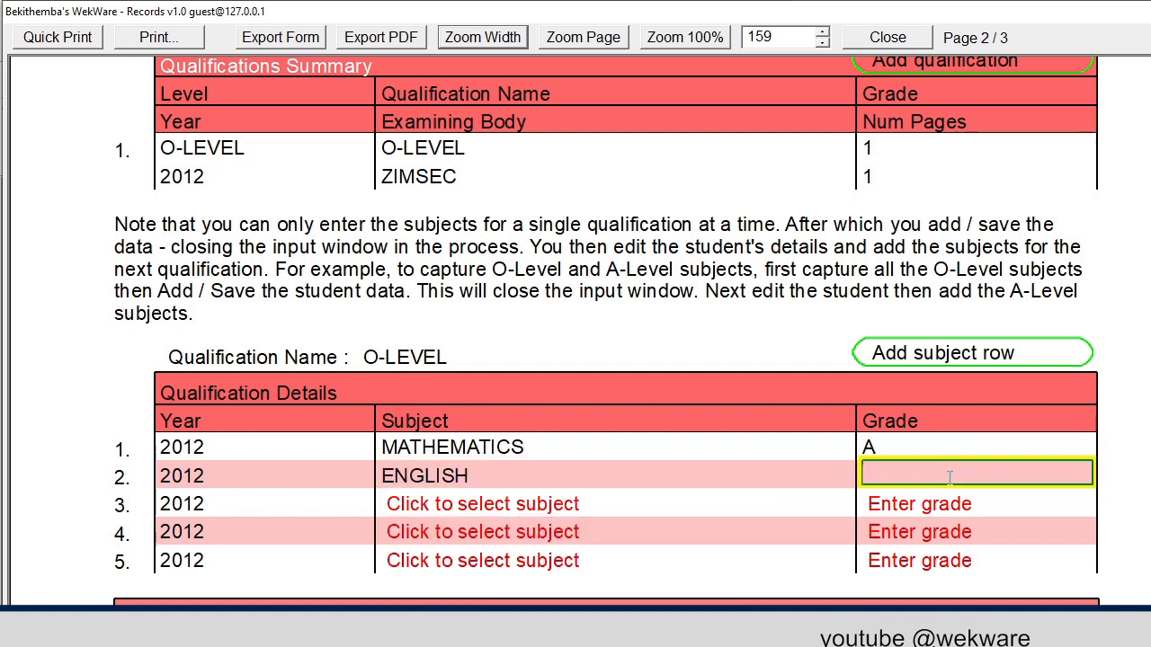
text(B)
Set row 3 to COMBINED SCIENCE grade B and row 4 to GEOGRAPHY grade B
click(689, 512)
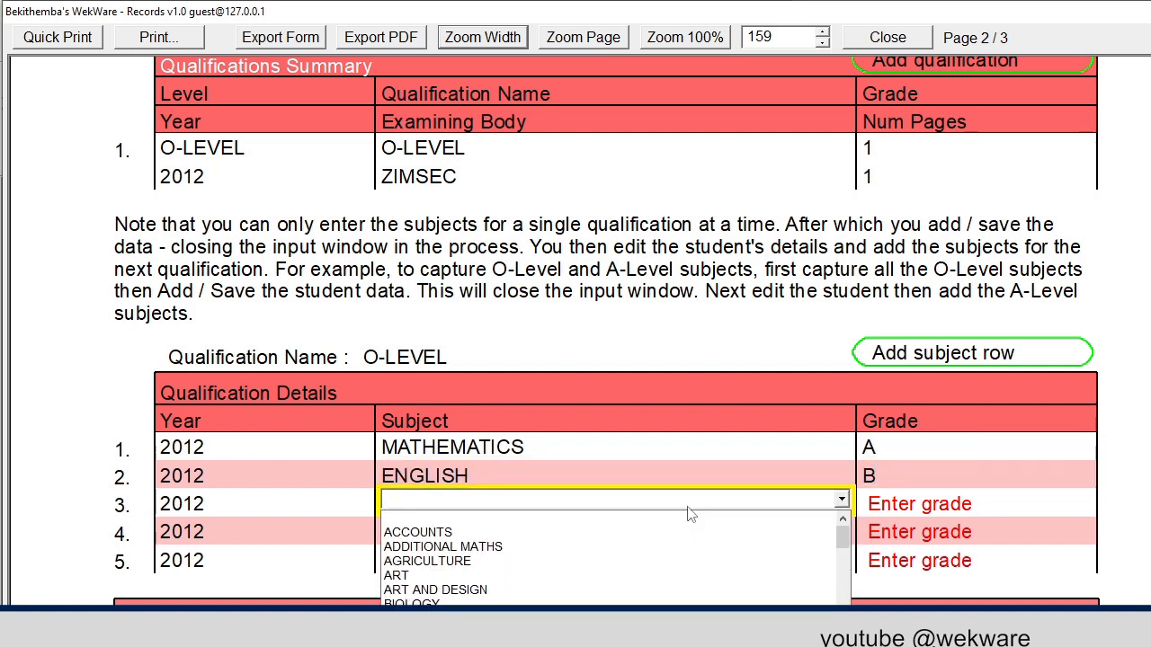
text(sc)
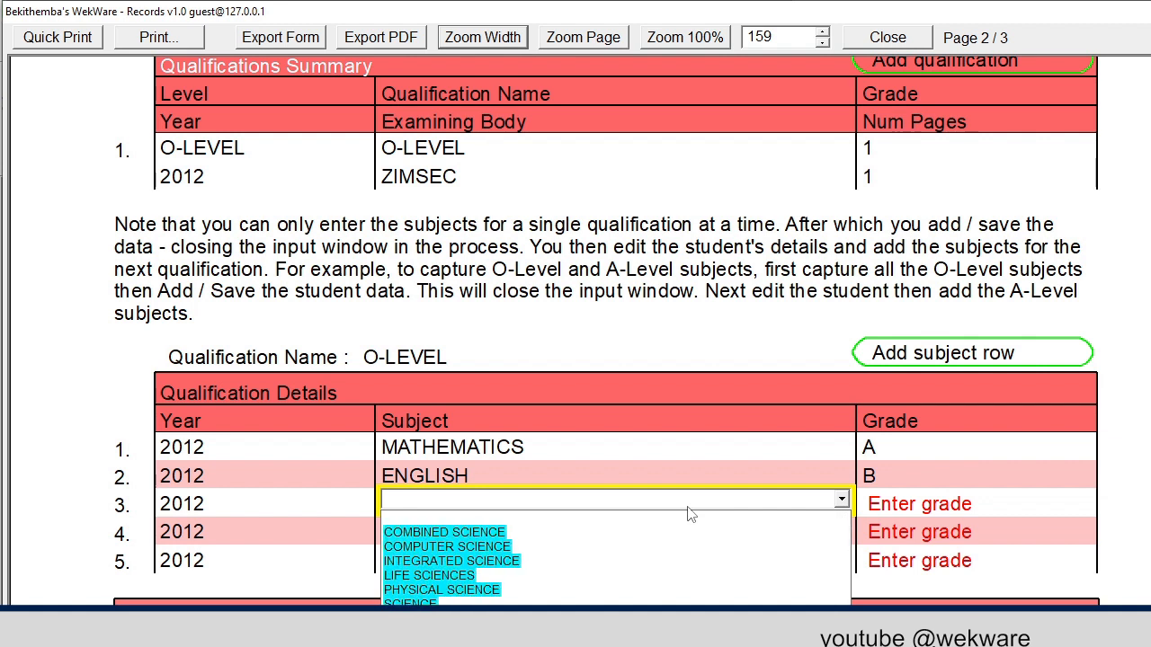
click(503, 532)
text(B)
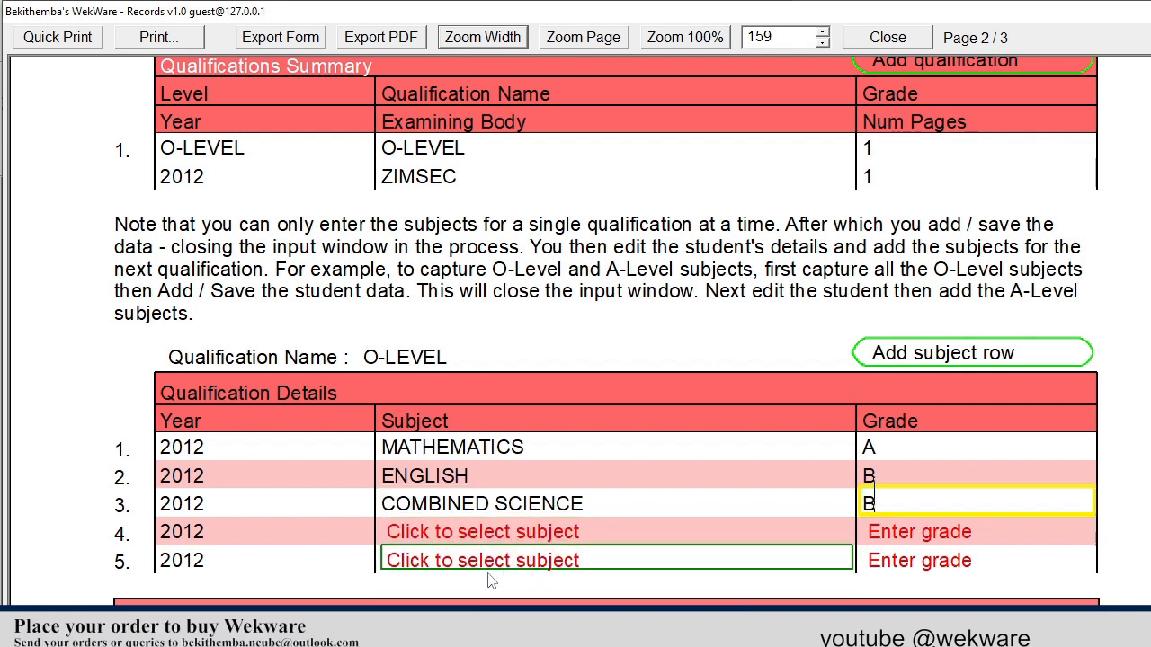
click(483, 532)
text(geo)
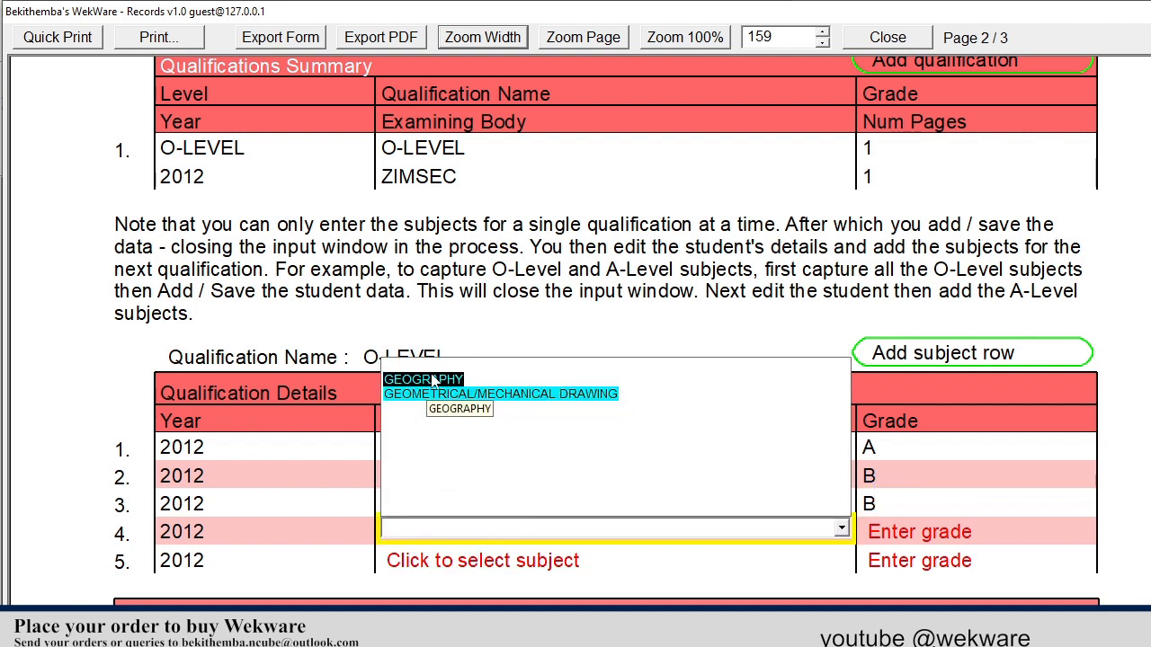
click(430, 381)
click(904, 545)
text(B)
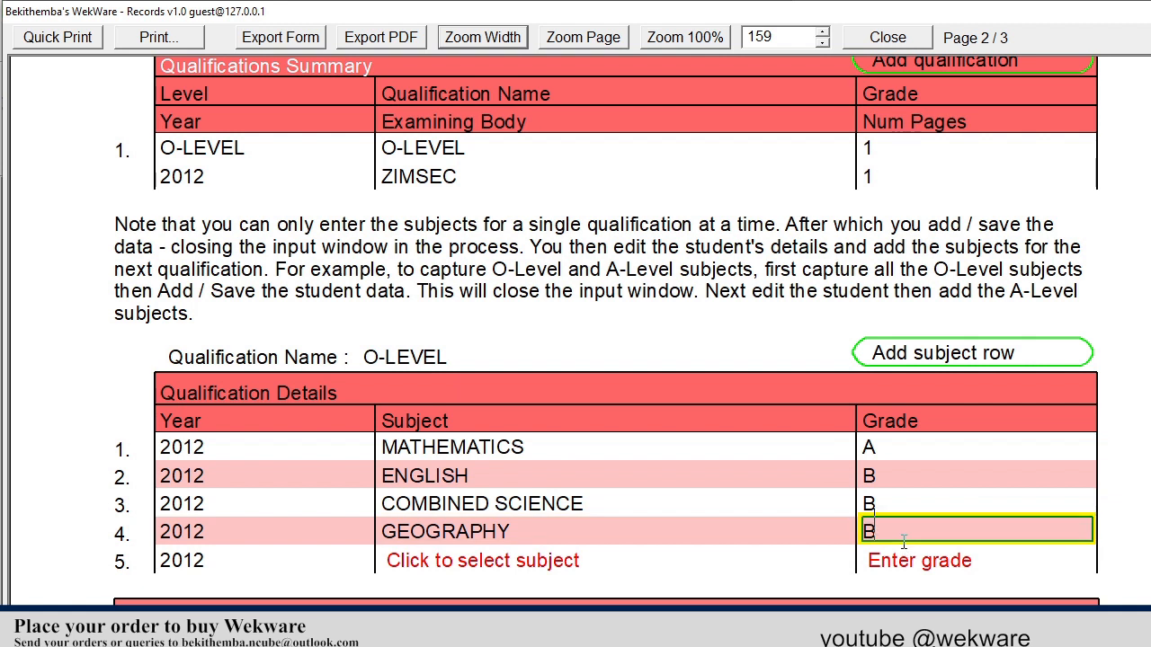
Set row 5's subject to HISTORY with grade C
click(582, 570)
text(his)
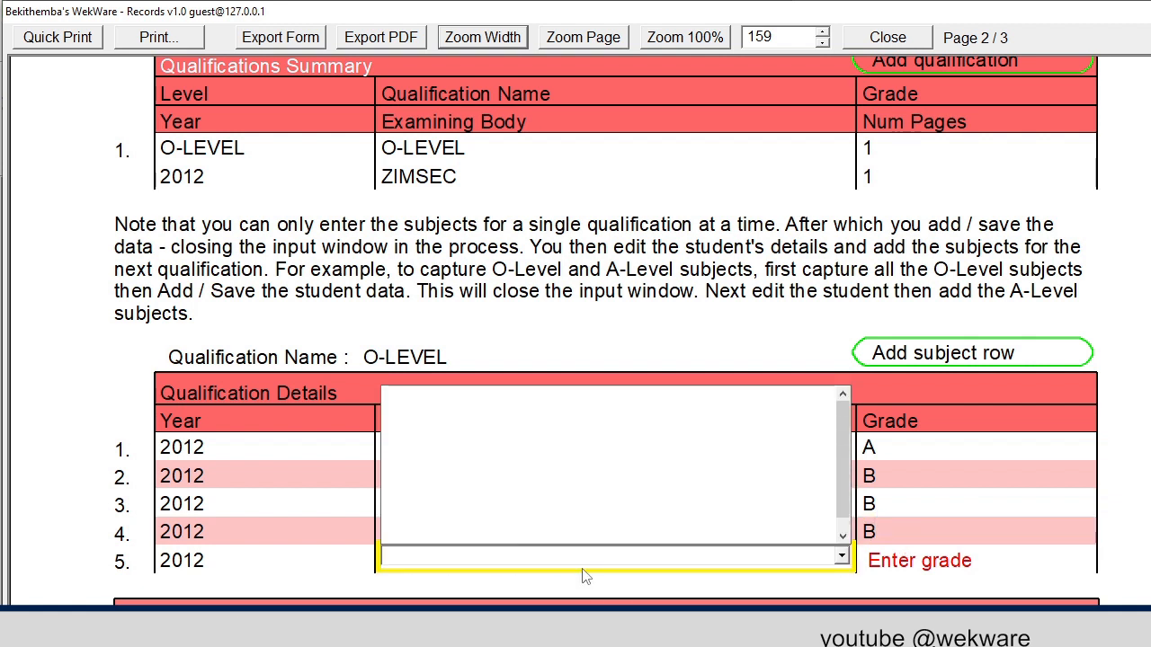
click(421, 418)
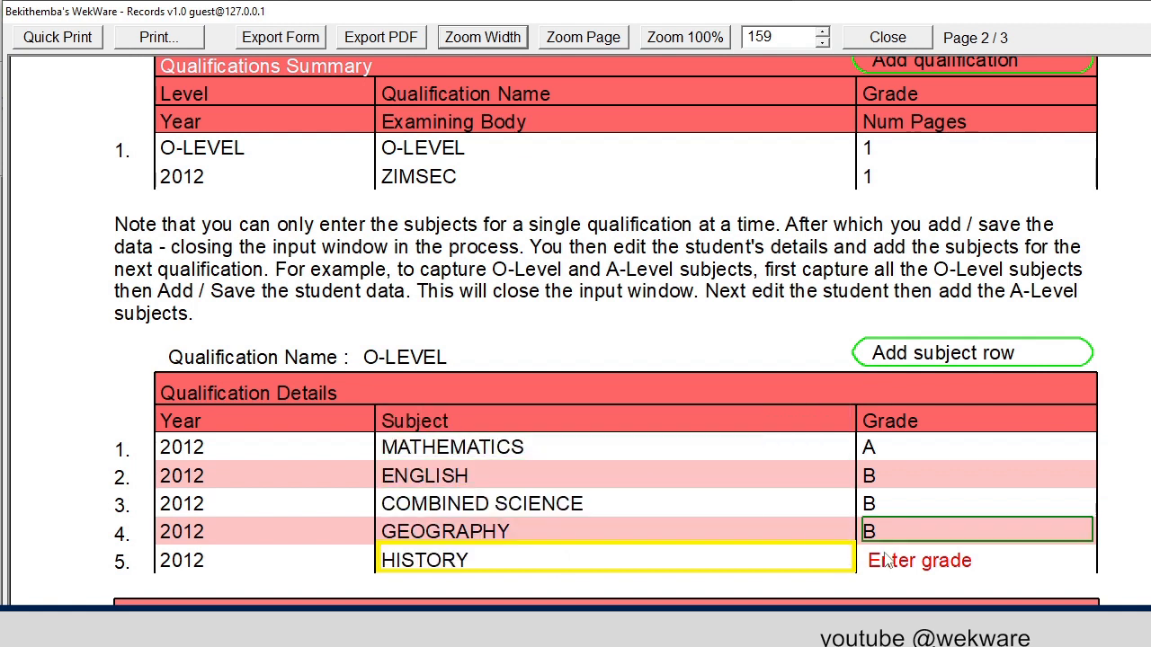
click(911, 561)
text(C)
scroll(923, 544, down, 5)
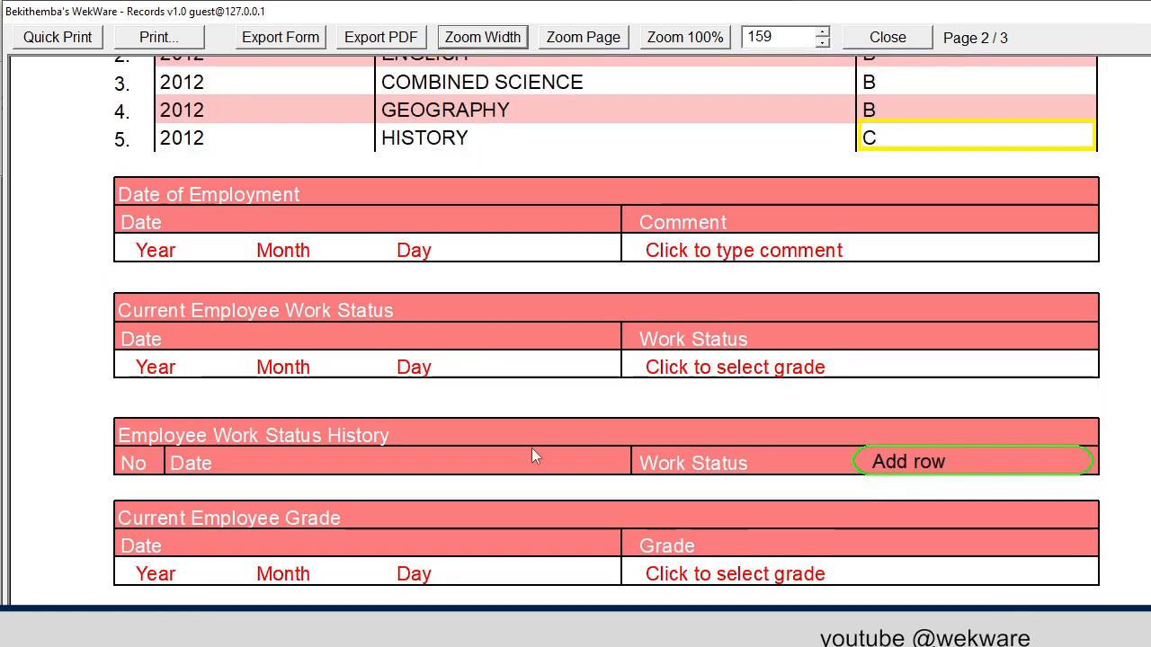
Set the date of employment to 2022 January 01 with the comment FROM INDUSTRY
click(171, 251)
text(2022)
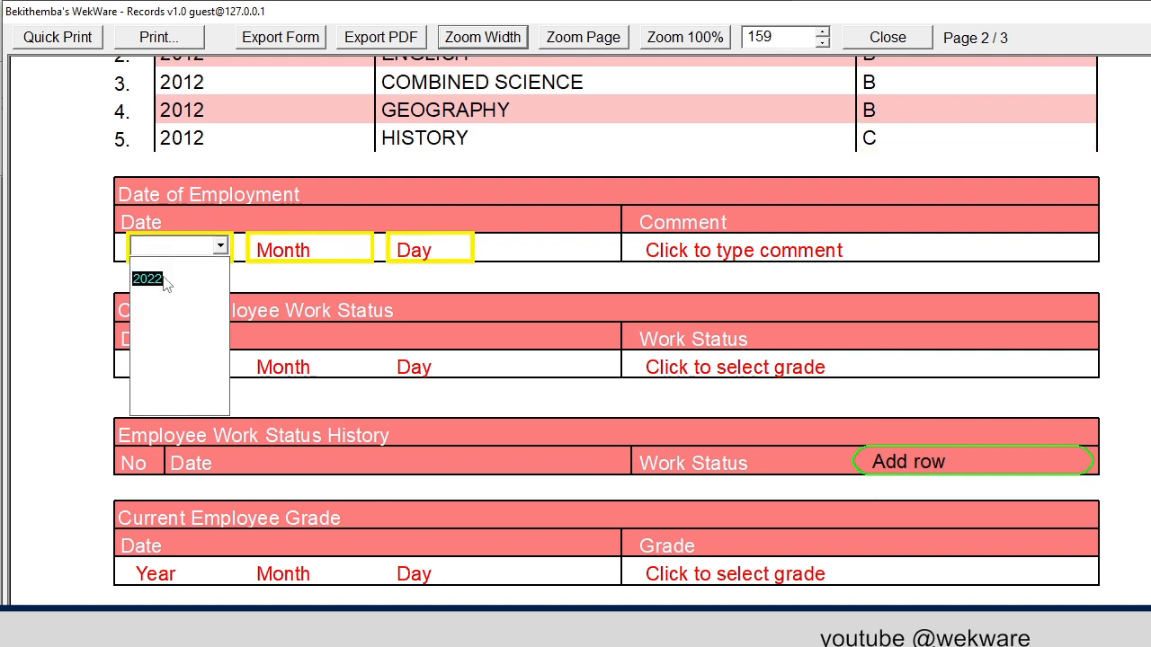
click(157, 279)
click(309, 250)
click(309, 273)
click(430, 250)
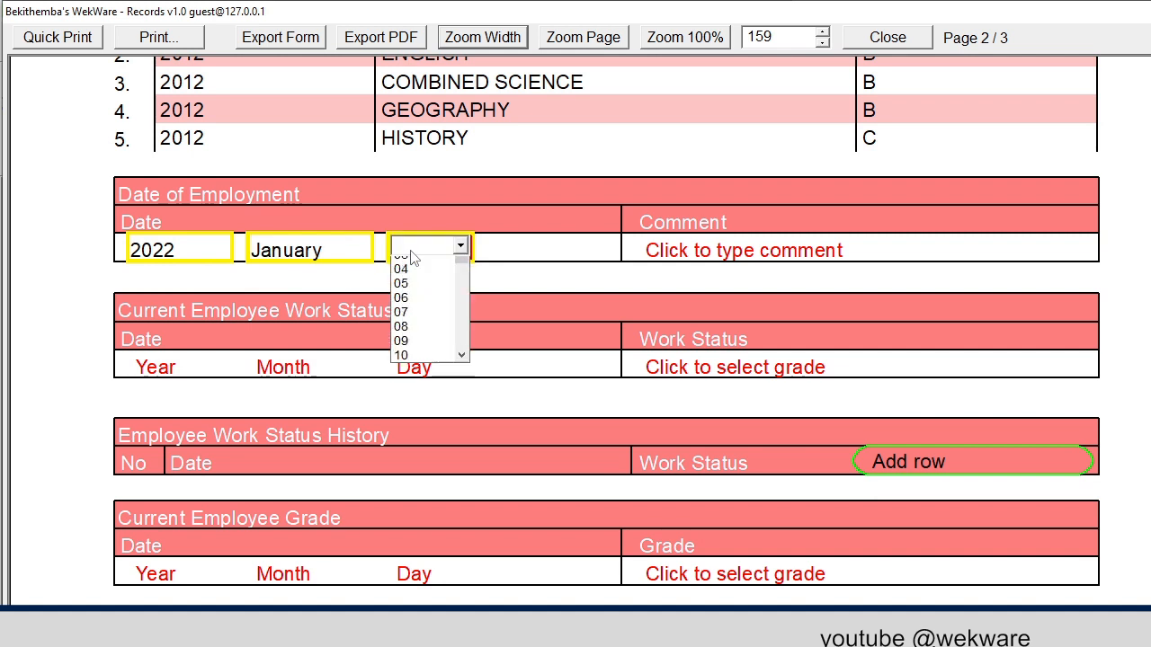
scroll(409, 287, up, 1)
click(405, 278)
click(725, 248)
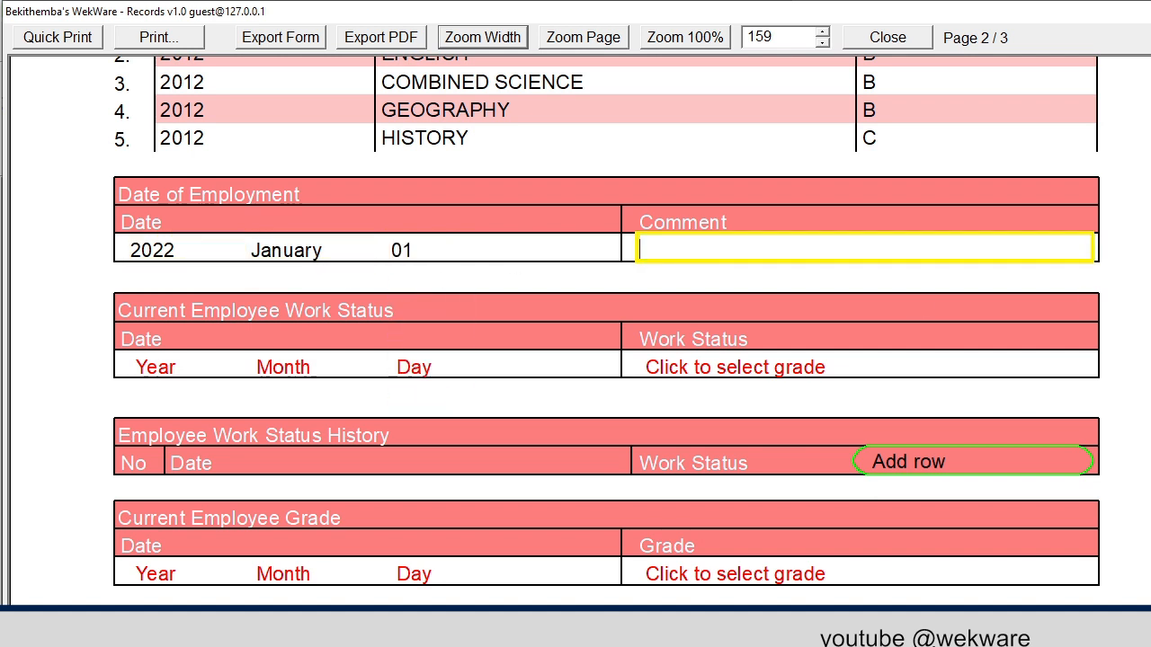
text(FROM IND)
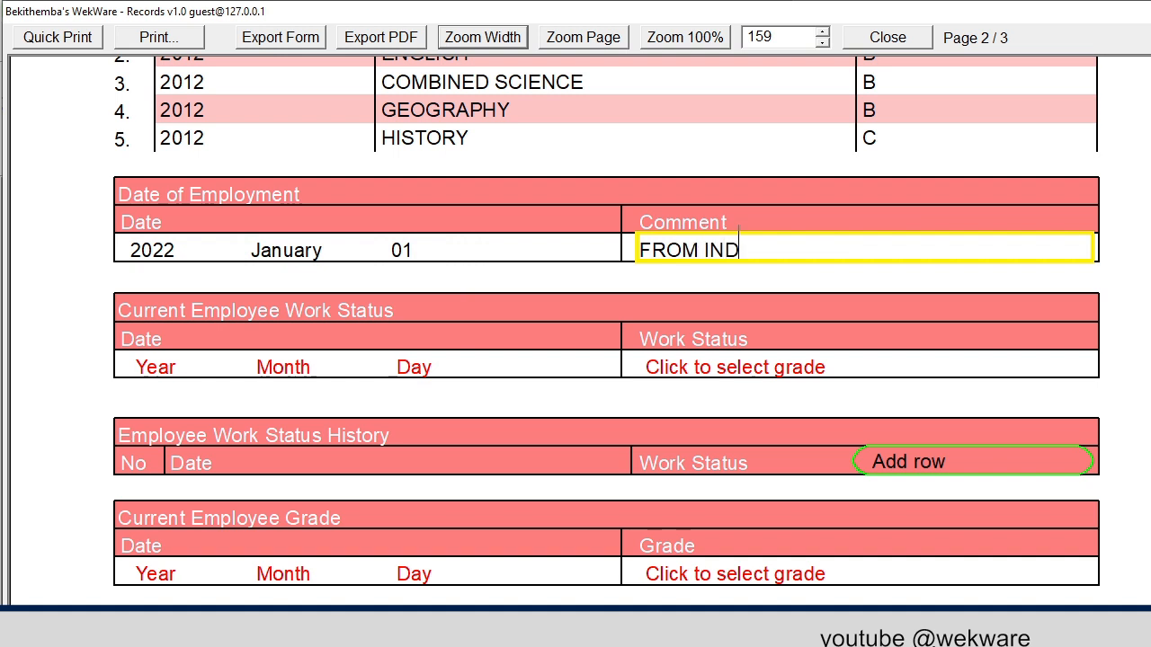
text(USTRY)
Set the work status to ON DUTY from 2022 January 01
click(169, 369)
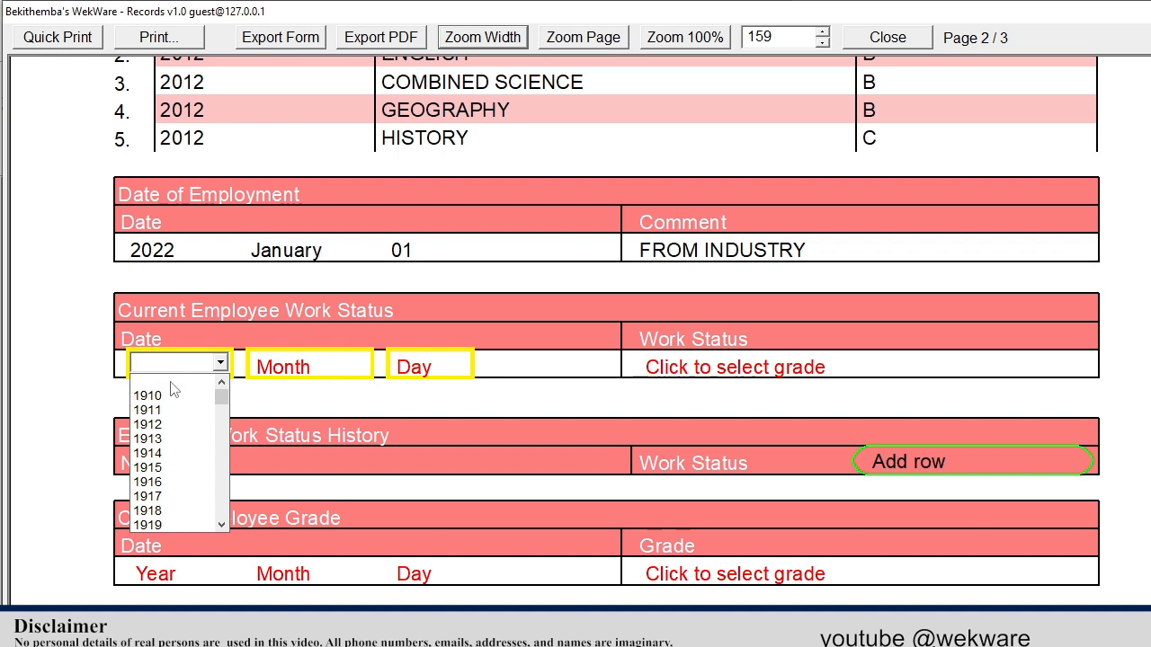
text(2022)
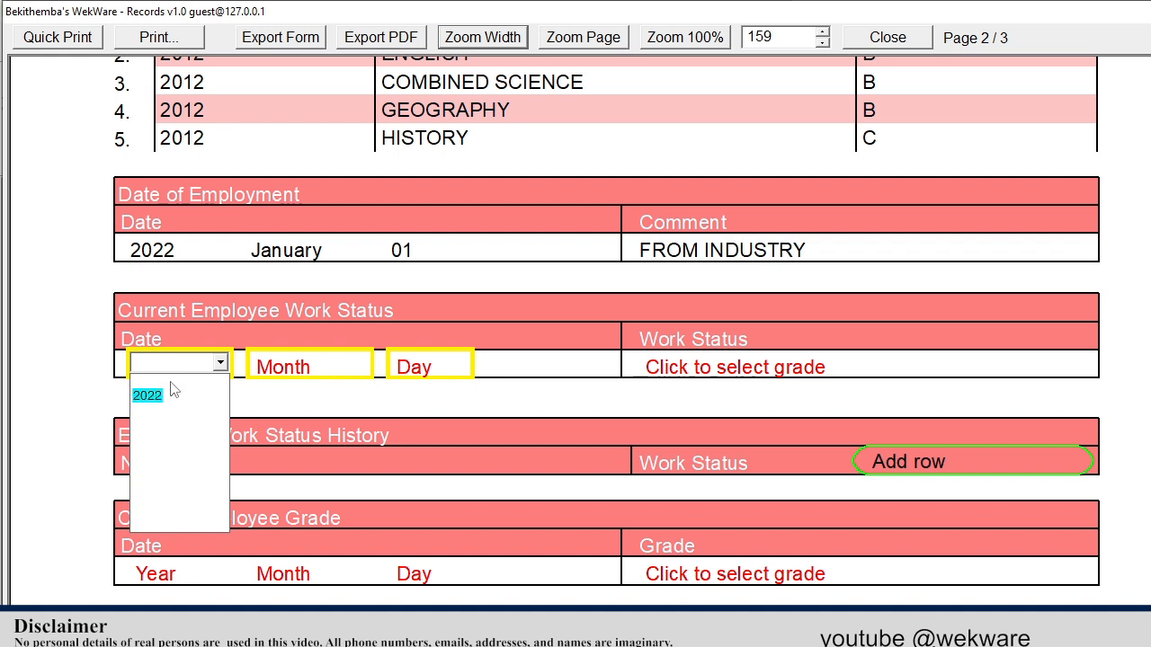
click(148, 395)
click(288, 367)
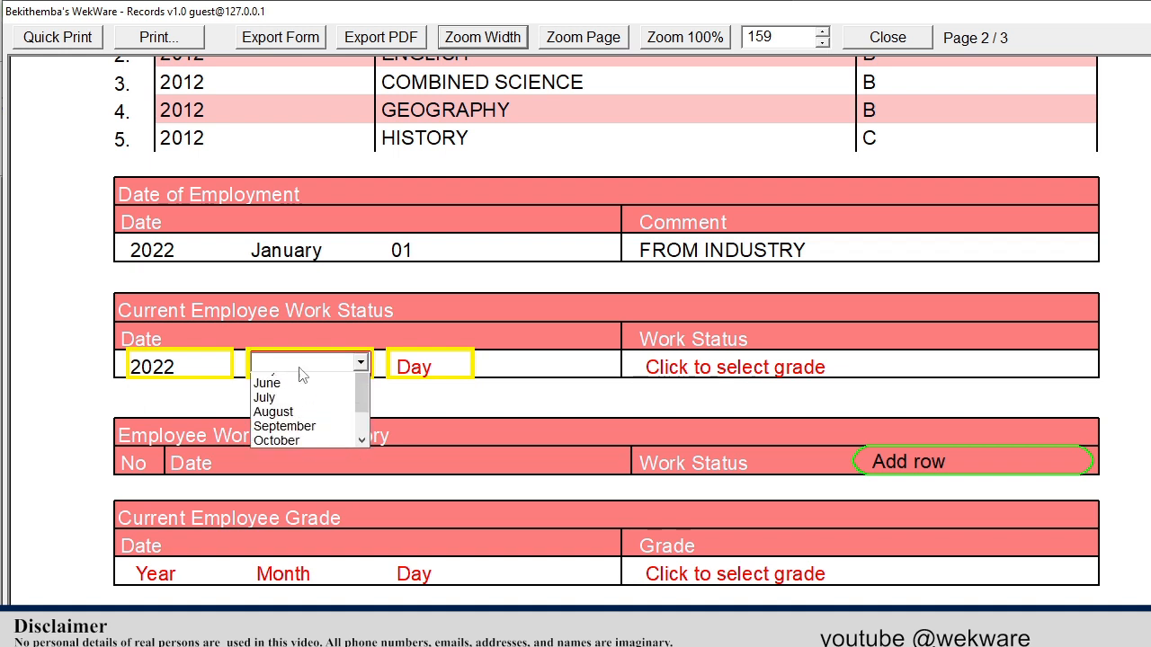
click(276, 396)
click(424, 368)
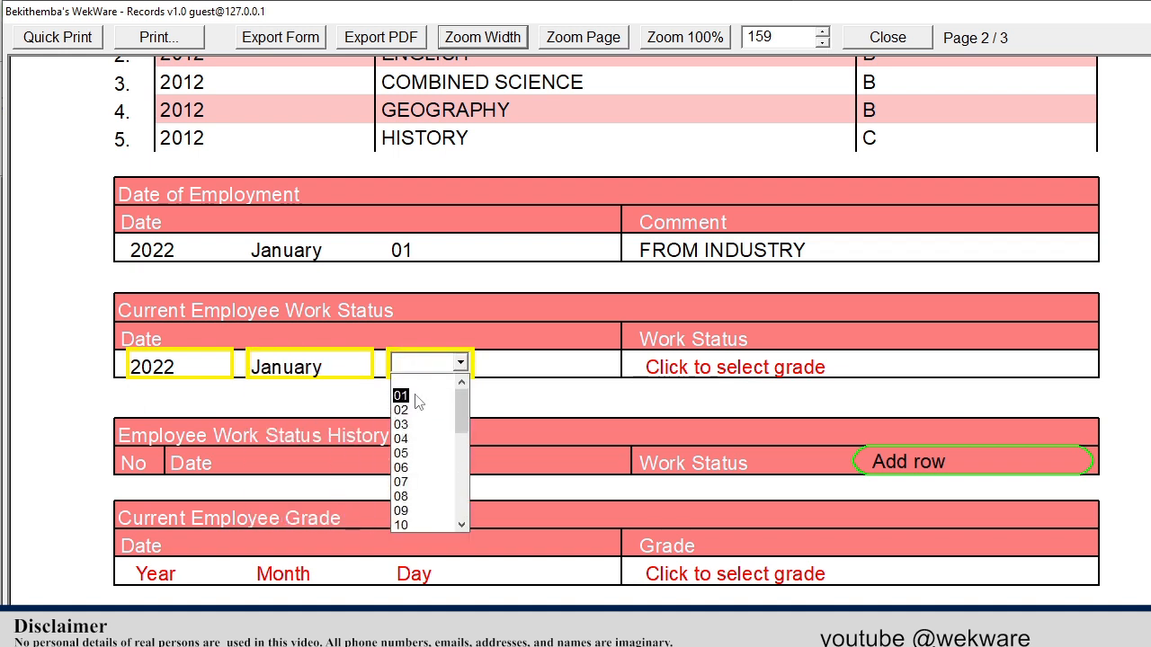
click(406, 395)
click(683, 367)
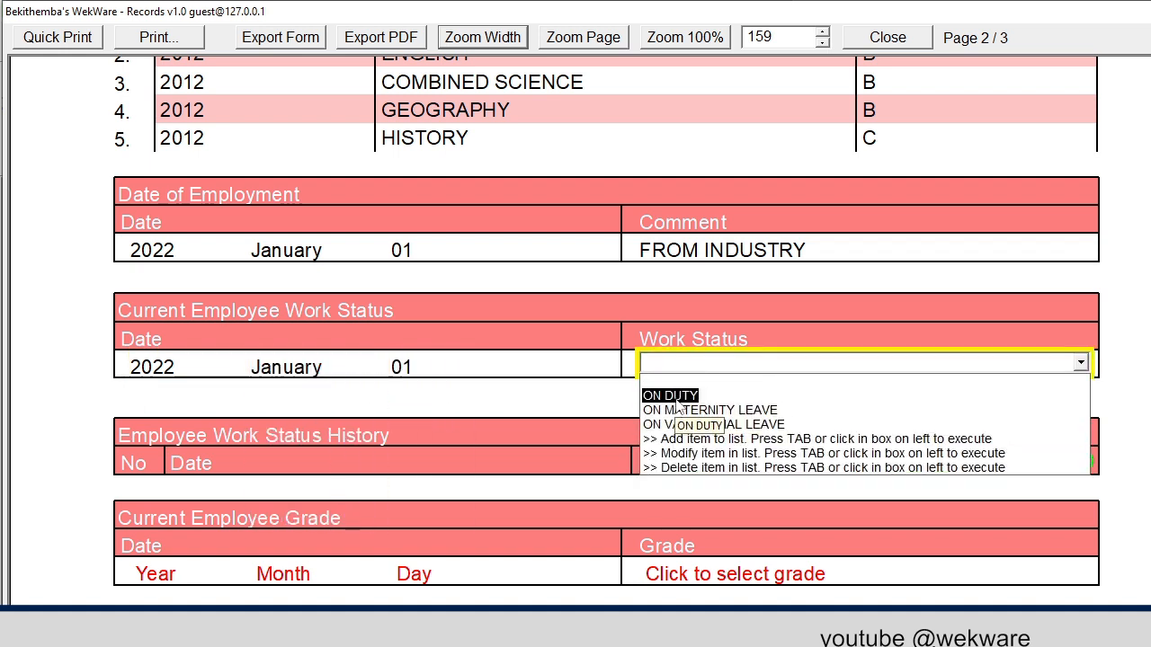
click(665, 393)
scroll(416, 470, down, 3)
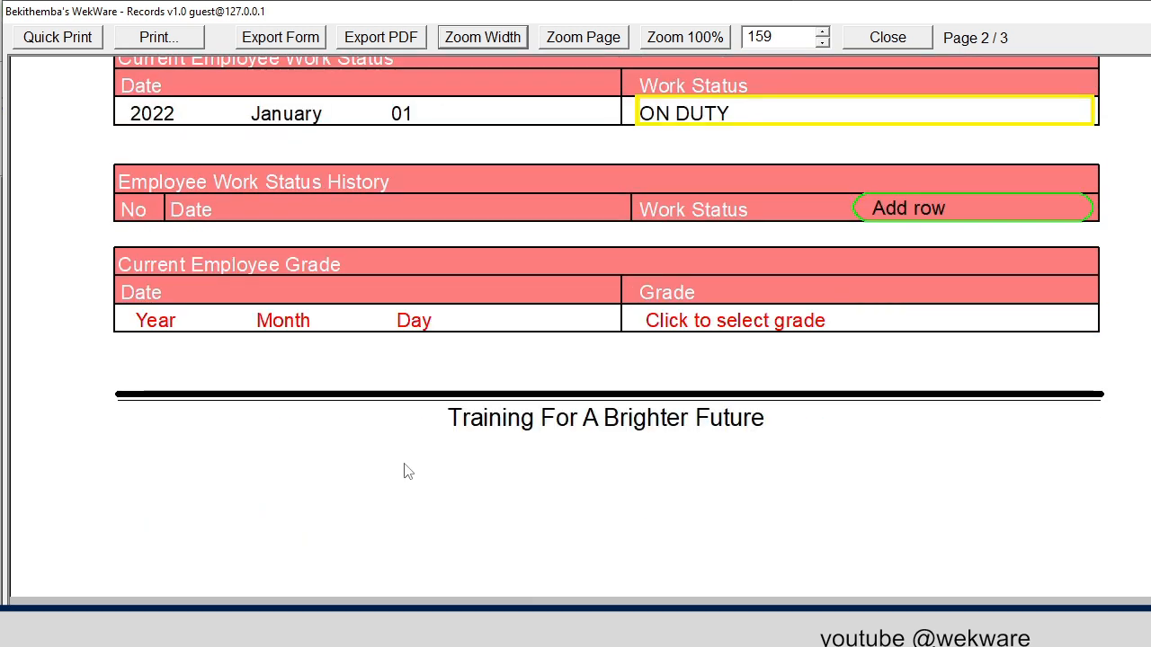
Set the employee grade to LEVEL 7 from 2022 January 01
click(130, 326)
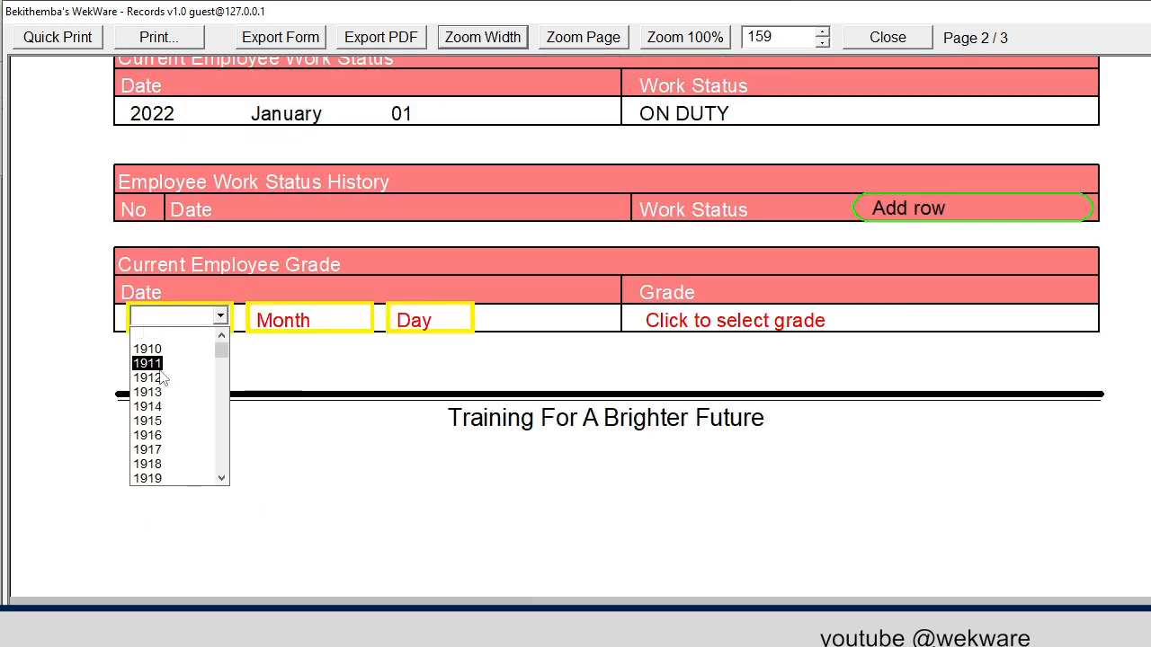
scroll(162, 379, down, 1)
text(022)
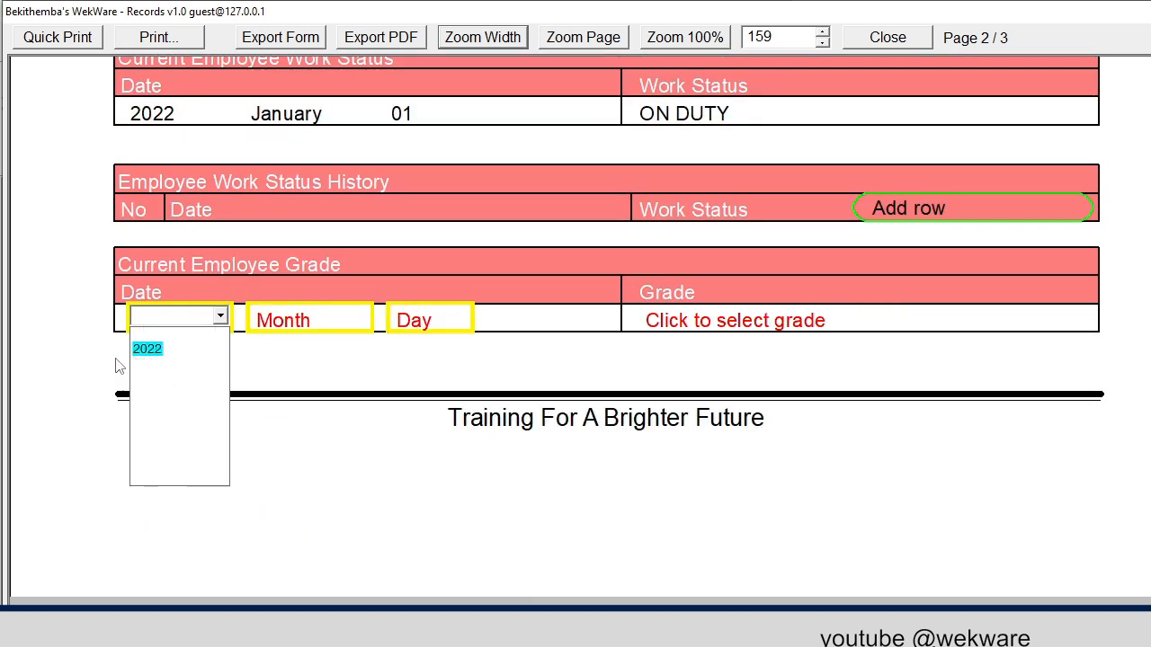
click(149, 350)
click(289, 325)
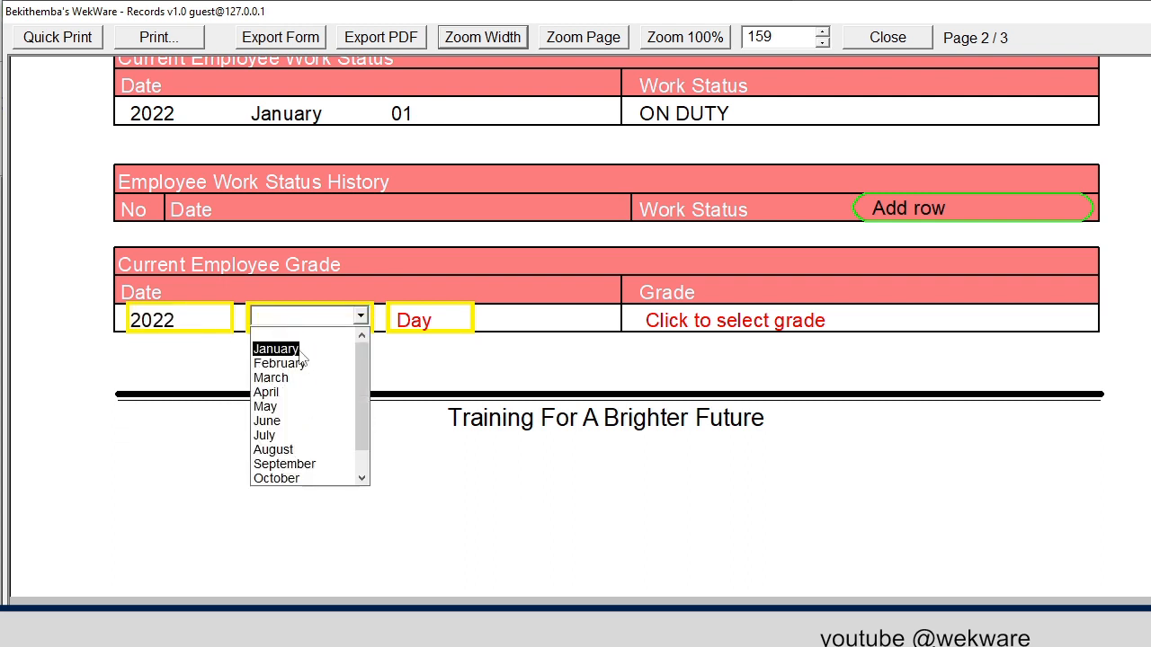
click(268, 350)
click(418, 325)
click(401, 349)
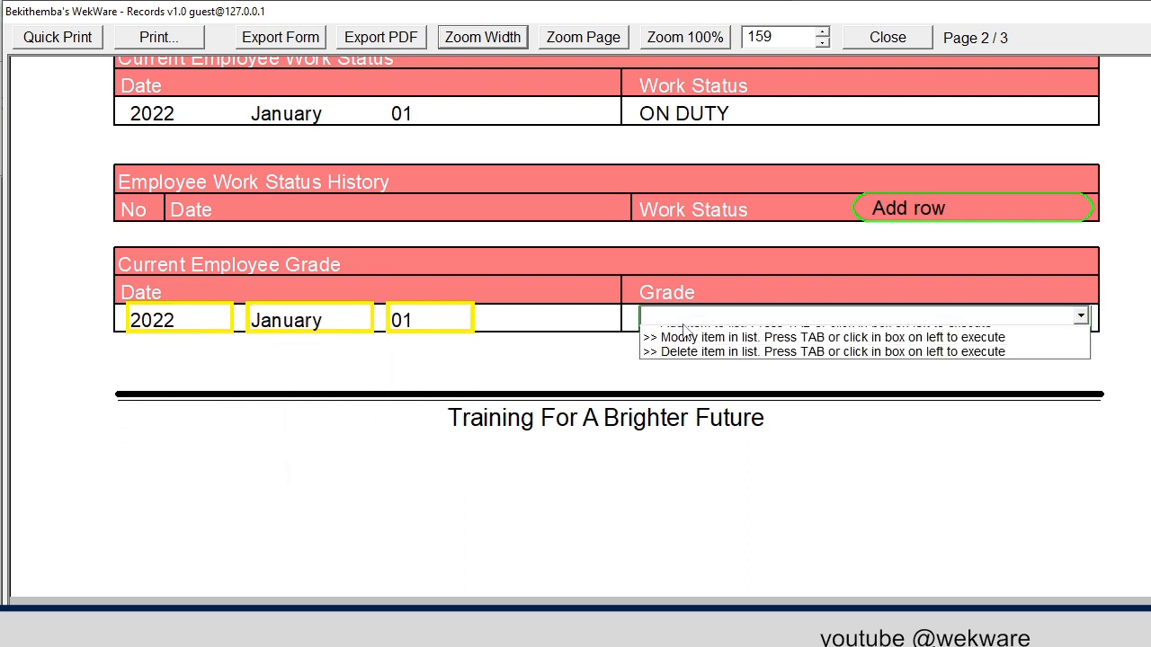
click(684, 351)
Scroll to the end of the form and add a blank EMPLOYMENT HISTORY DETAILS section
scroll(513, 398, down, 10)
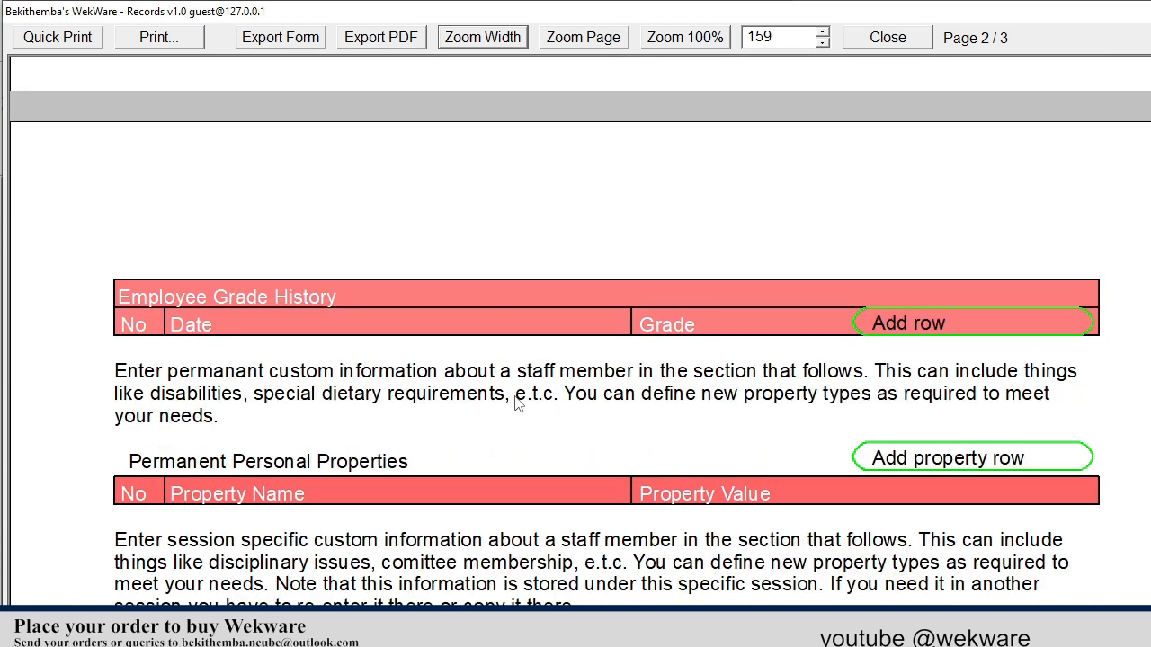
scroll(520, 397, down, 2)
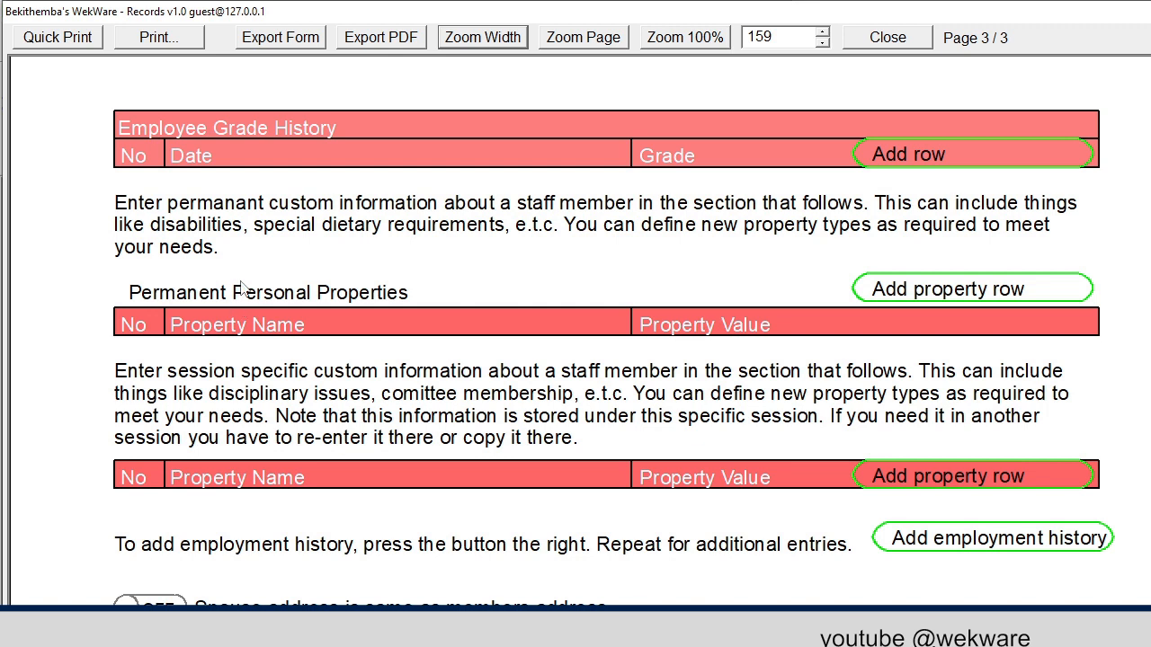
scroll(243, 314, down, 2)
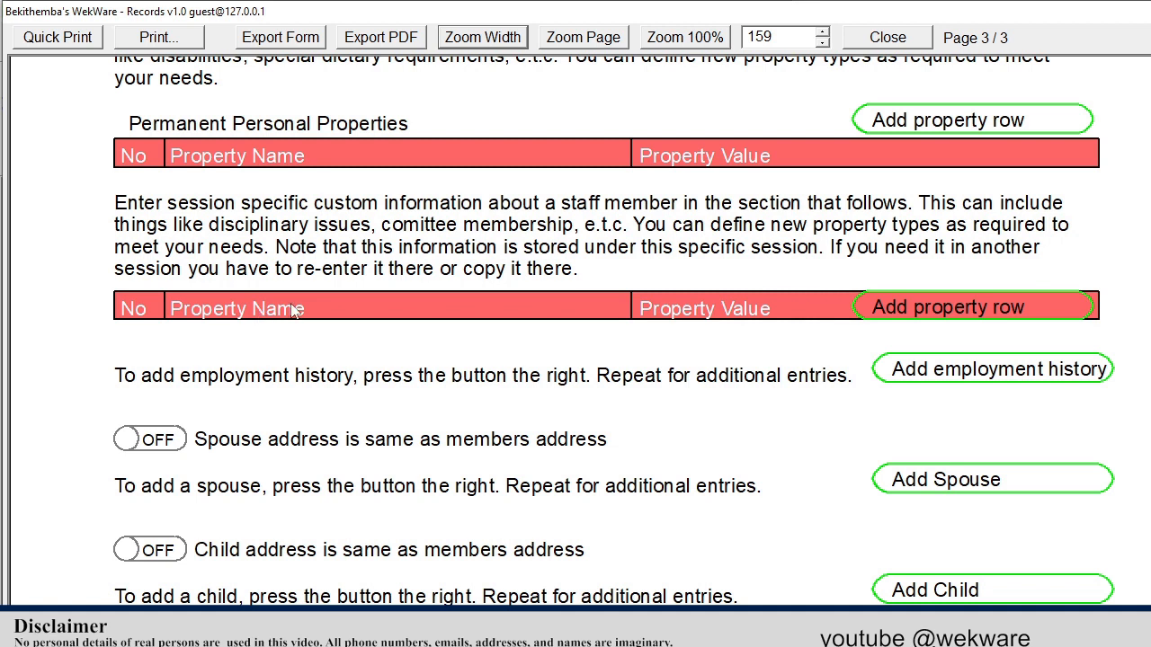
scroll(297, 310, down, 1)
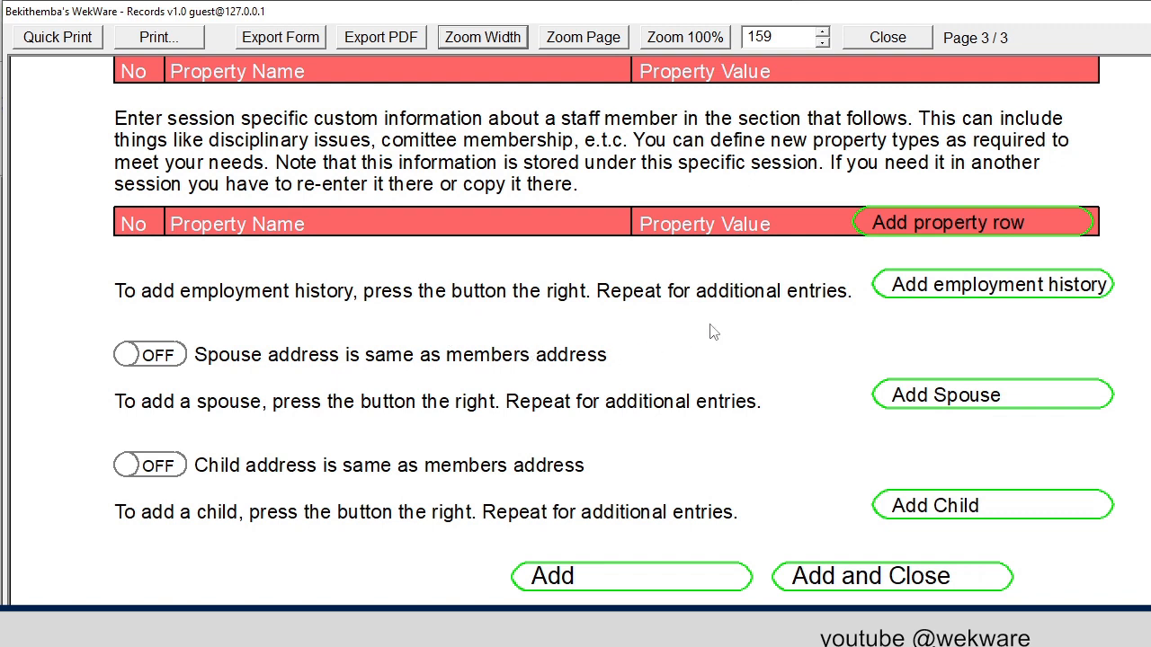
scroll(814, 268, down, 1)
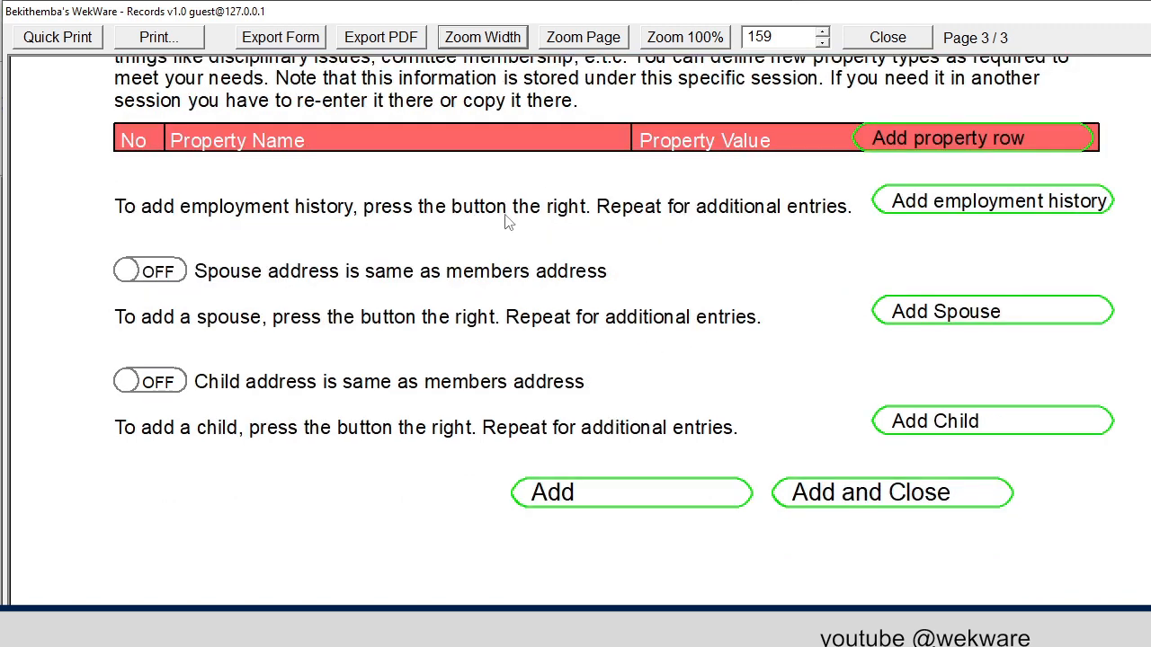
click(977, 209)
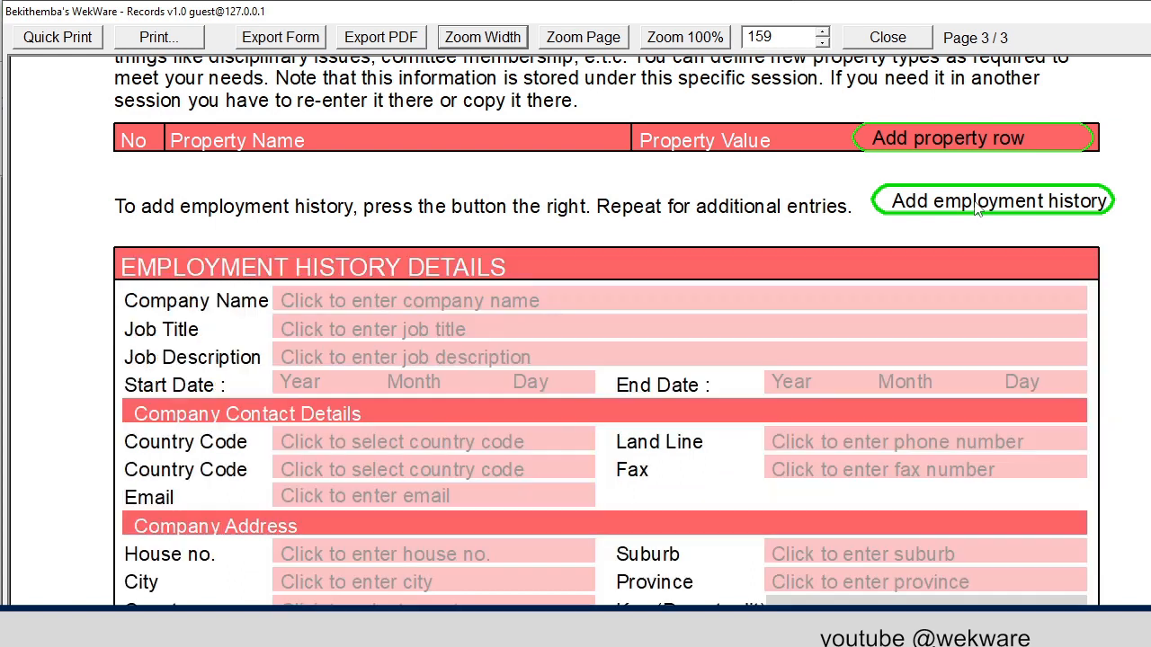
Enter company HYTEC ENGINEERING, job title FITTER MACHINIST, description MACHINING MACHINE COMPONENTS
click(941, 204)
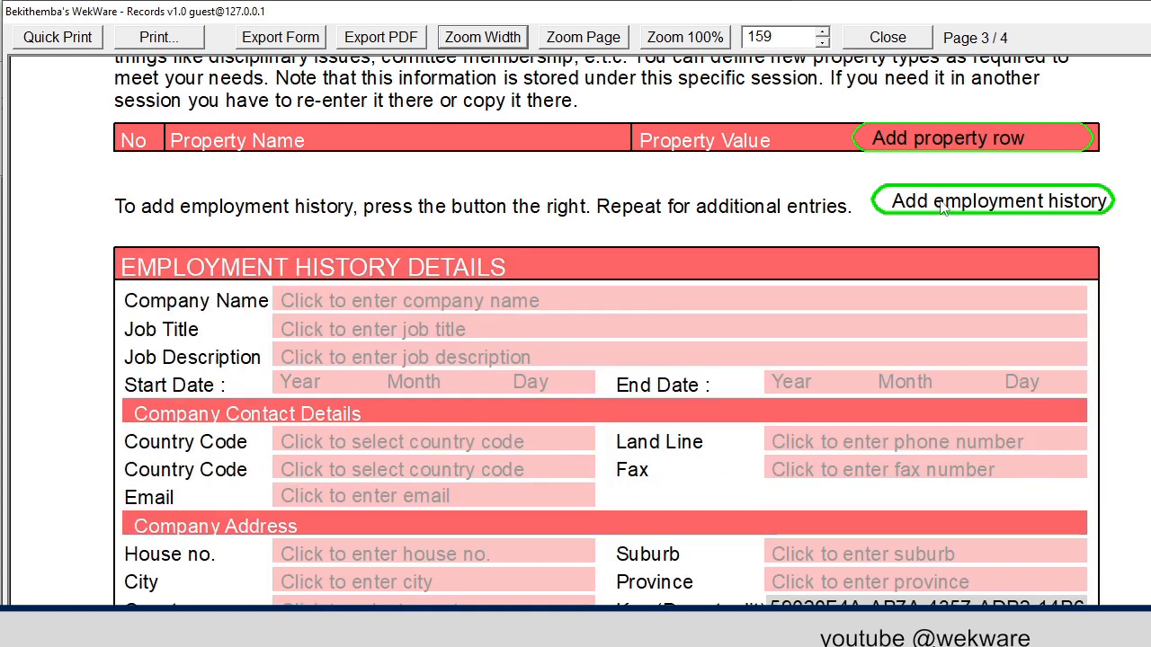
scroll(917, 218, down, 3)
scroll(809, 259, up, 3)
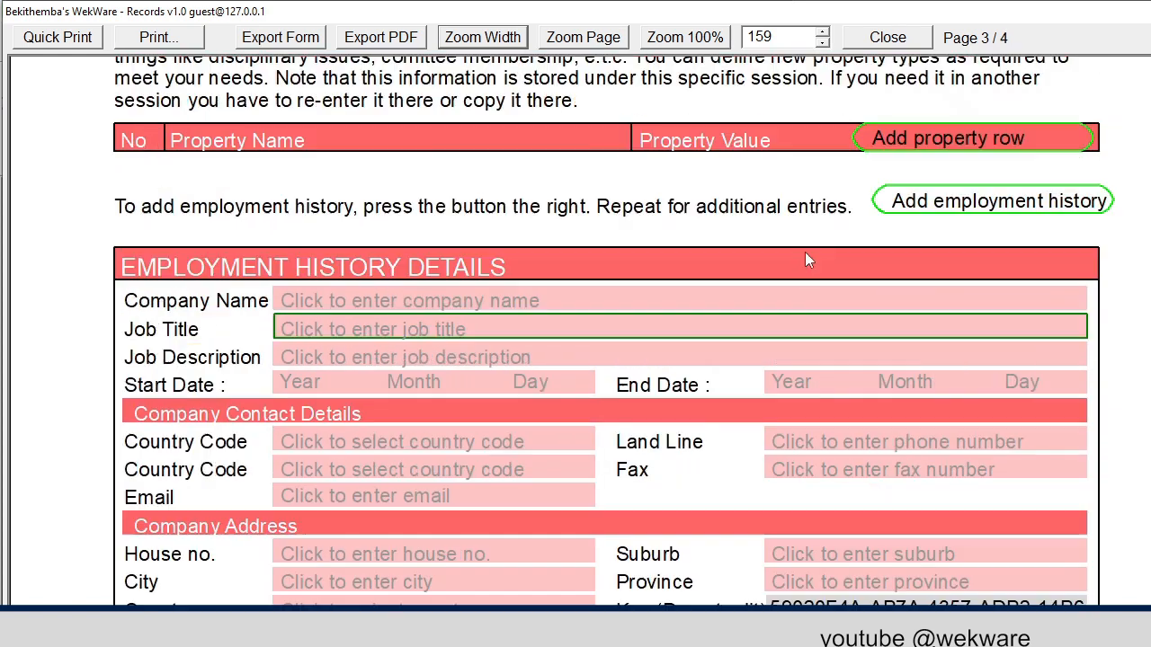
click(506, 297)
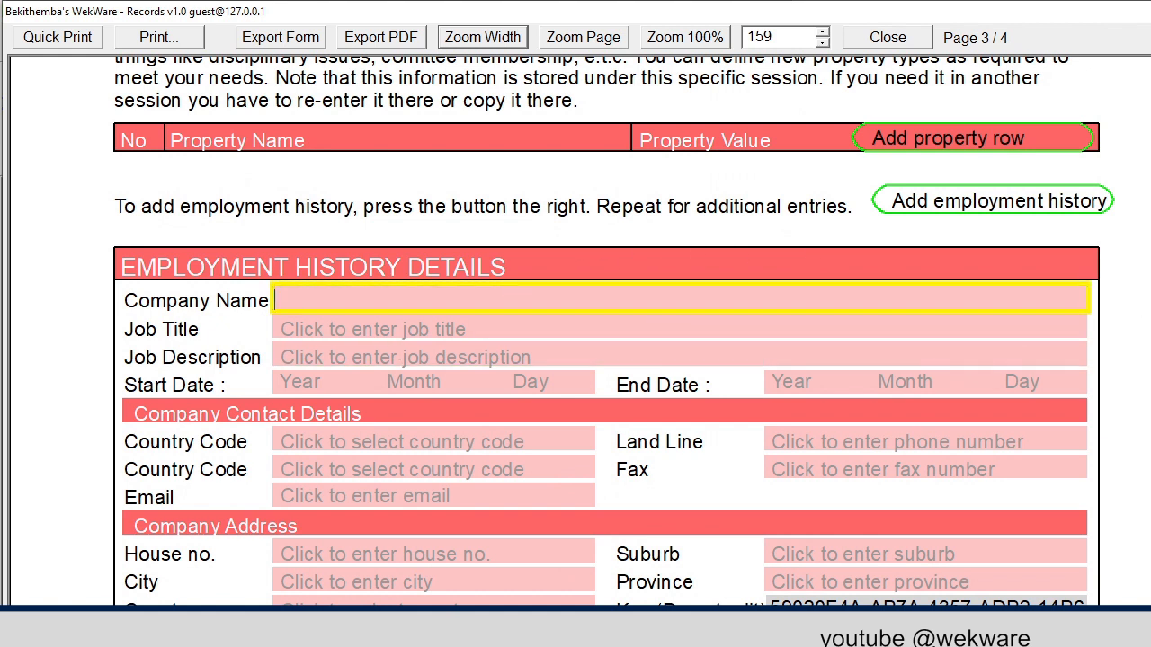
text(HYTEC ENGI)
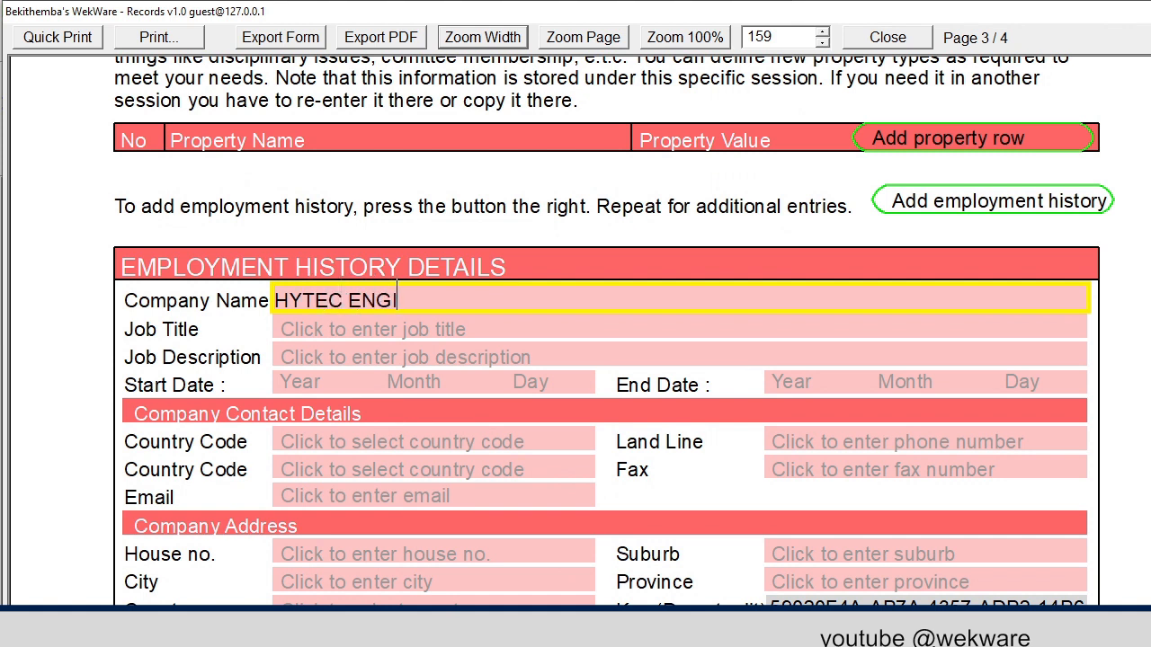
text(NEERING)
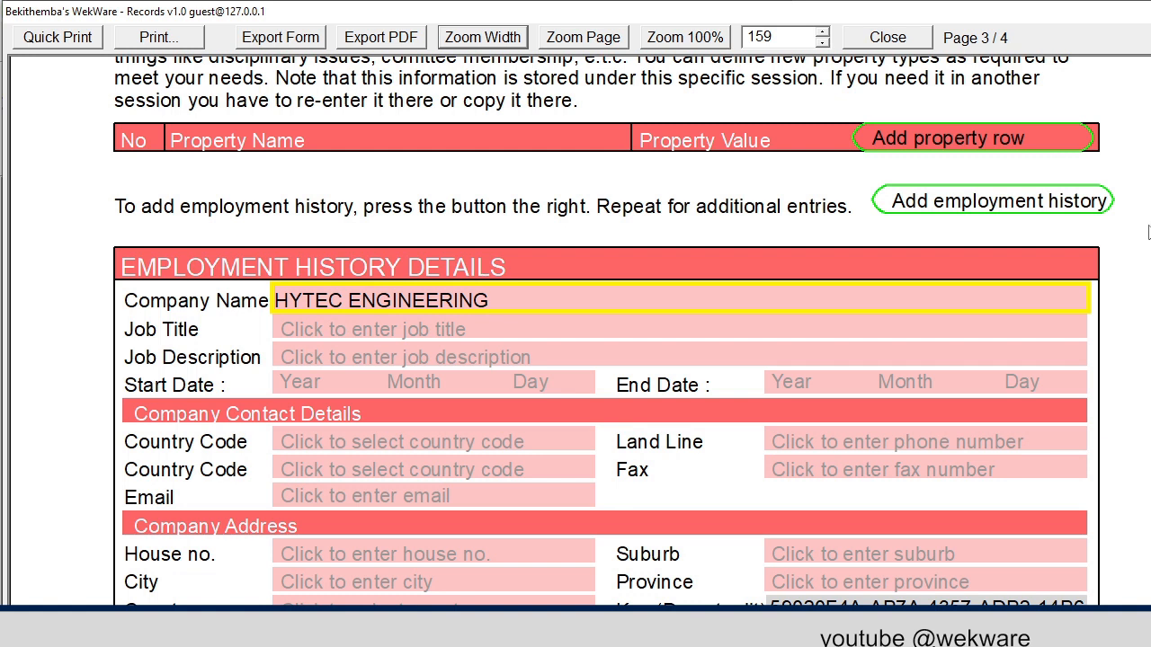
click(440, 329)
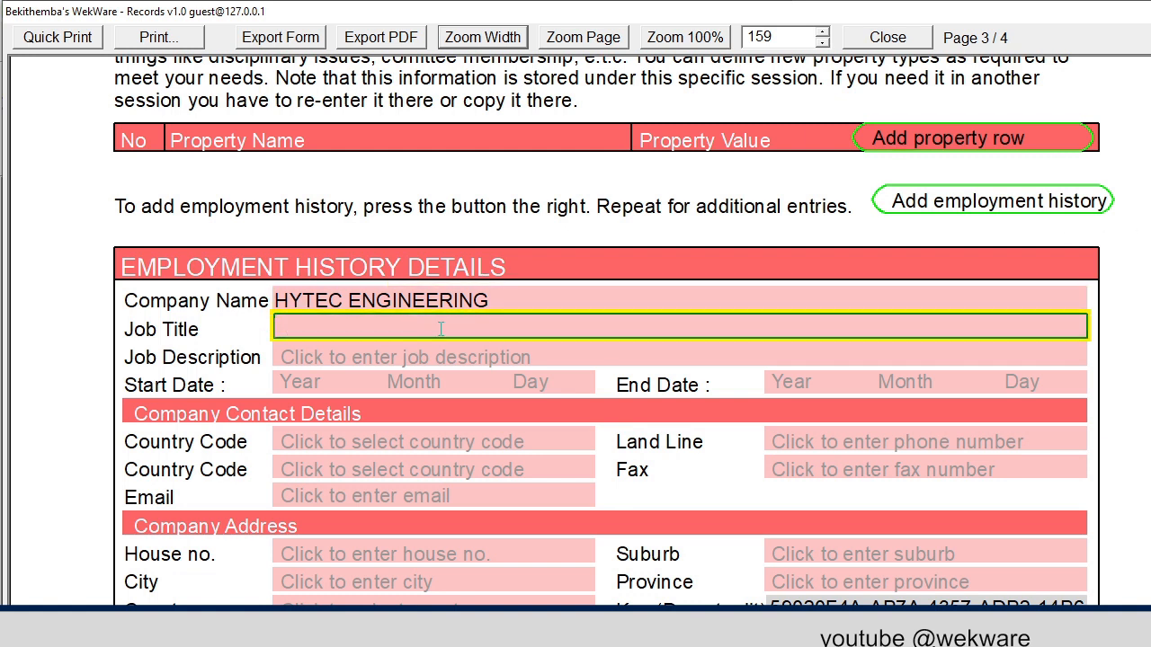
text(FITTER )
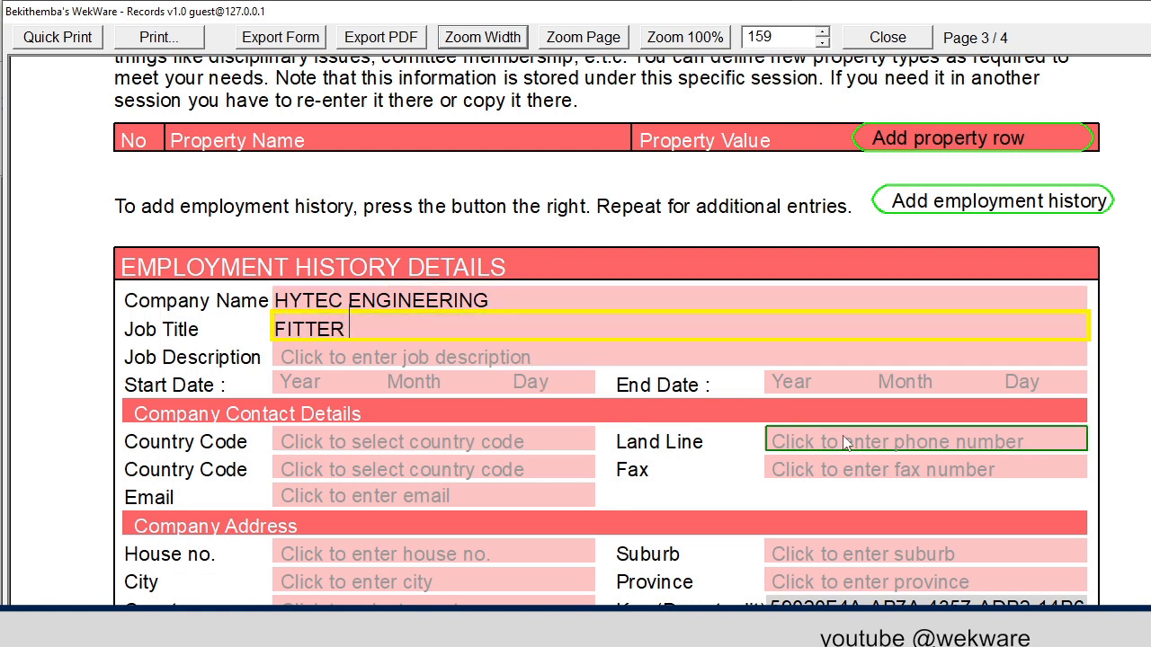
text(MACHINIST)
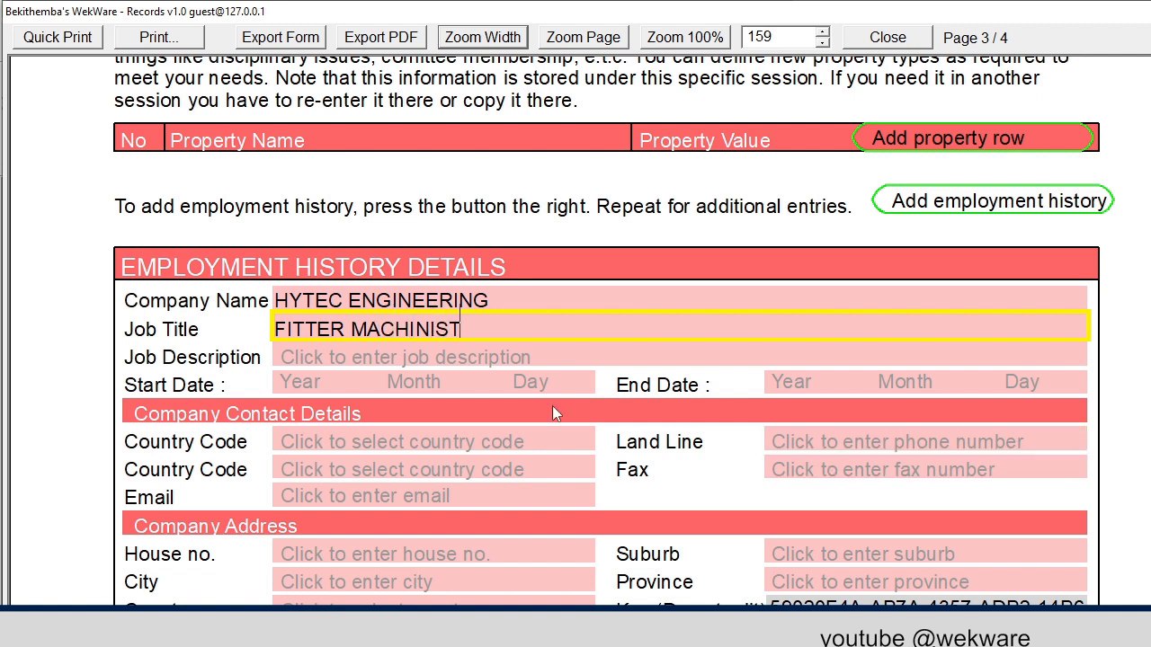
click(383, 357)
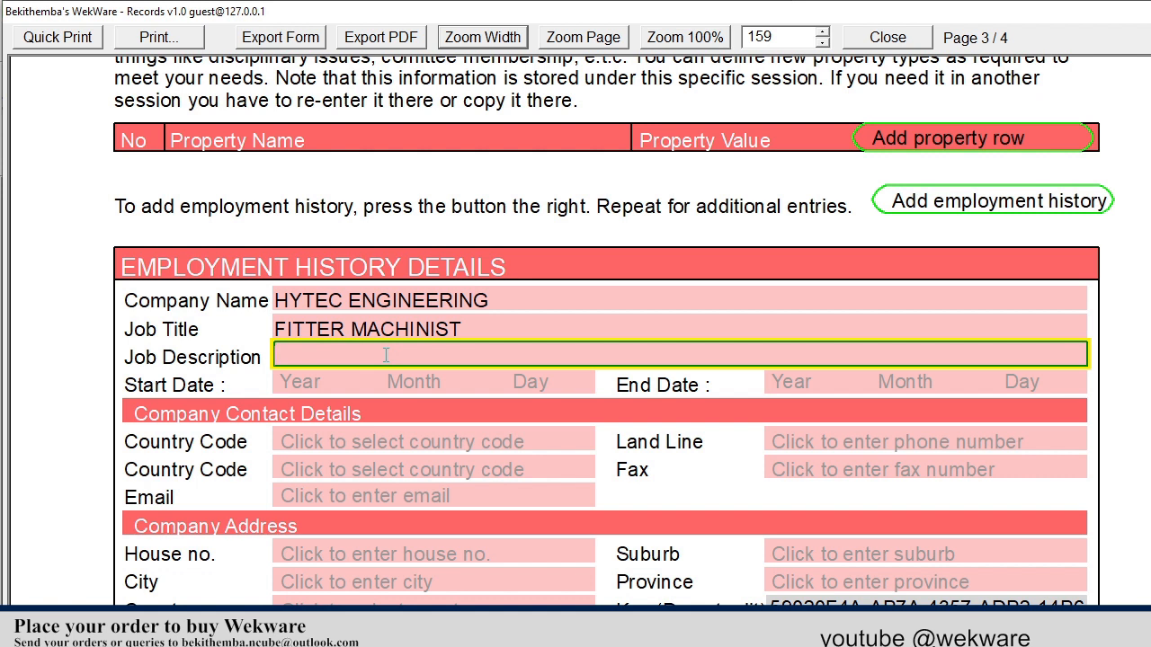
text(MACHINING)
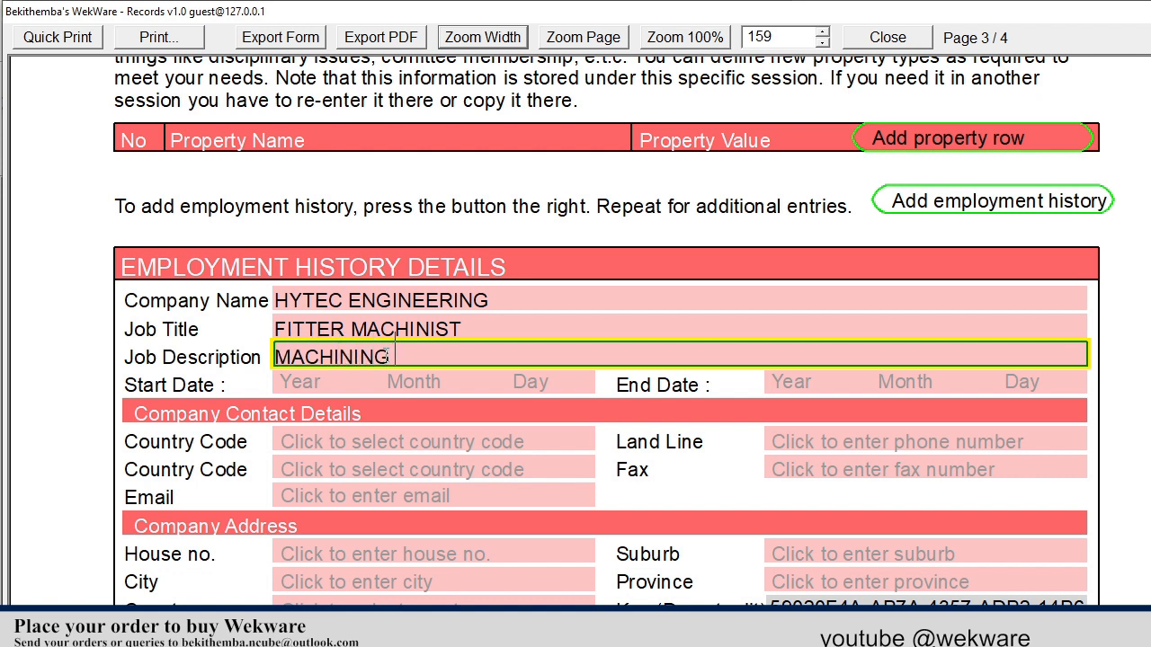
text( MACHINE COMPONENTS)
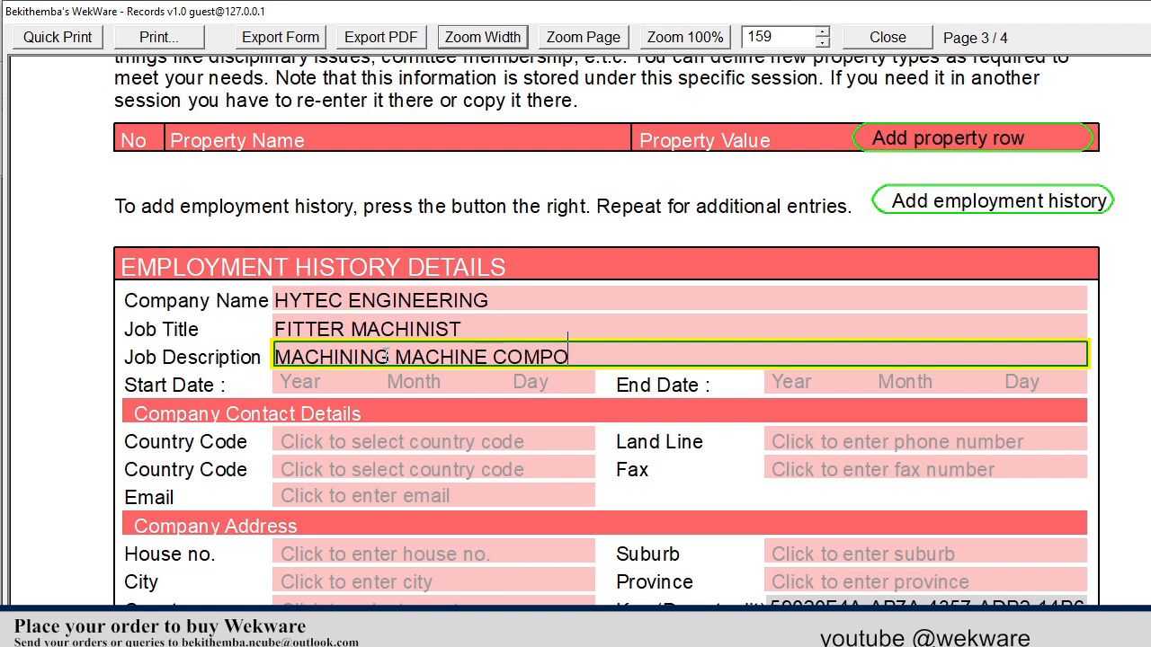
Set the job's start date to 2013 January 01
click(316, 387)
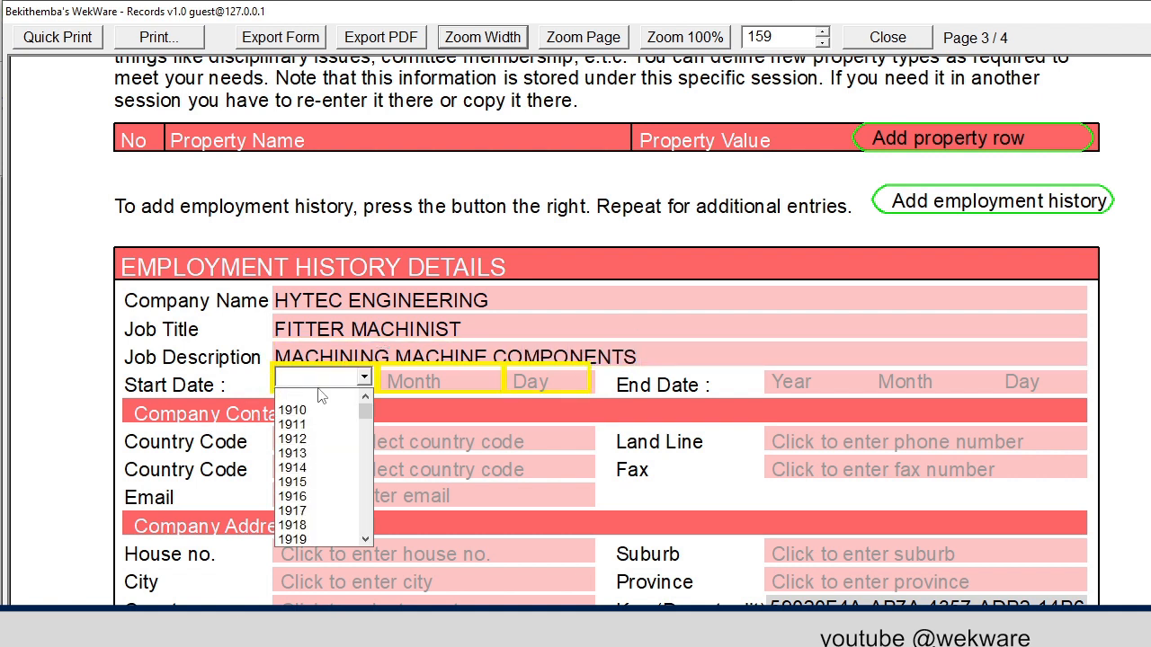
text(2013)
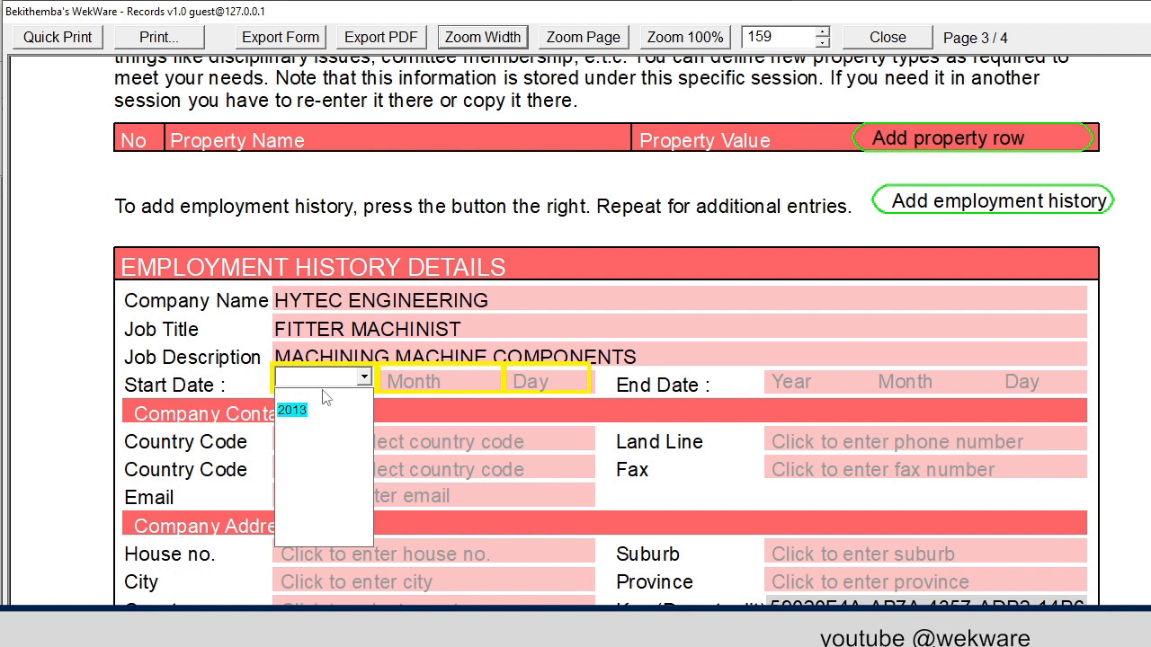
click(293, 410)
click(414, 391)
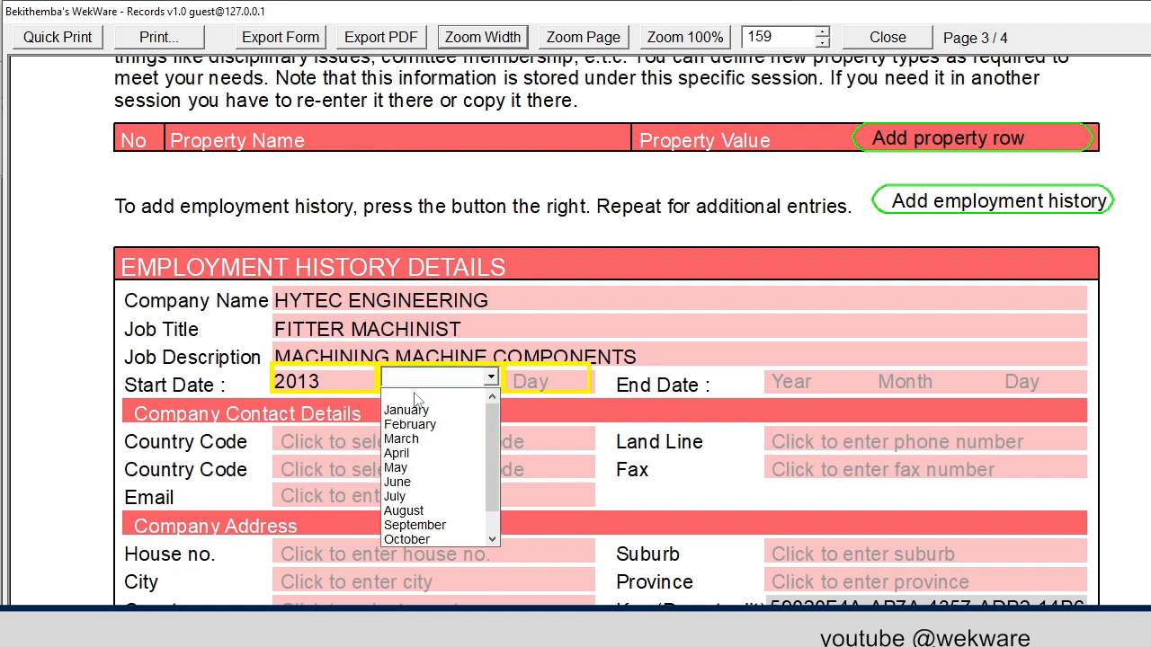
click(406, 410)
click(539, 382)
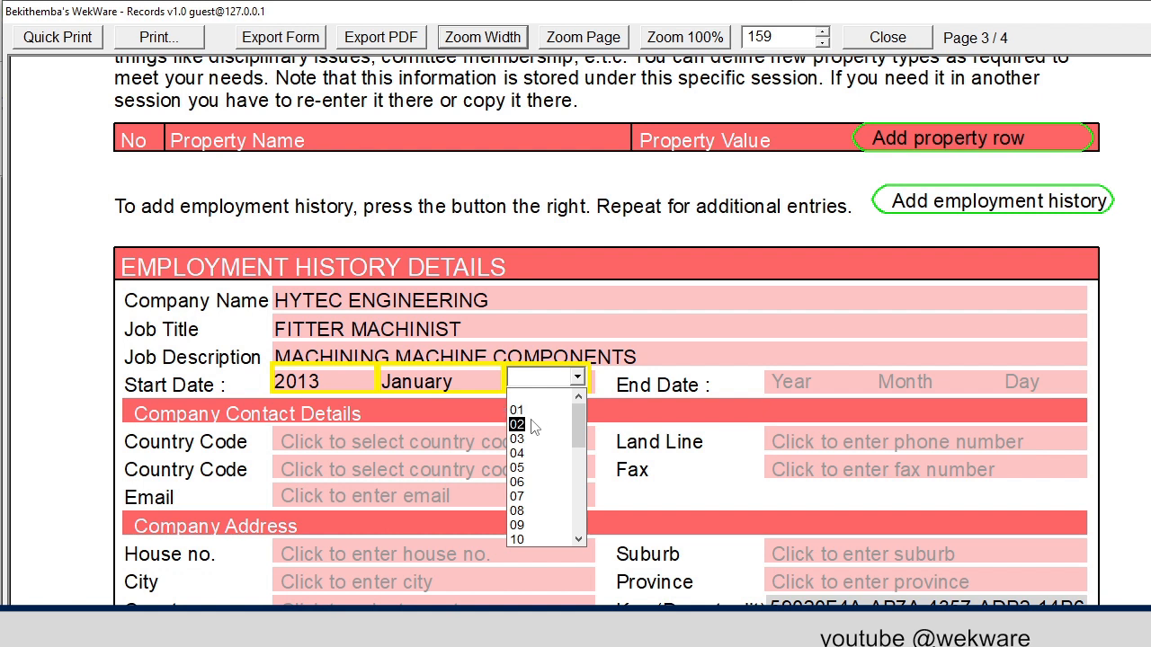
click(536, 410)
Set the job's end date to 2016 December 08
click(795, 387)
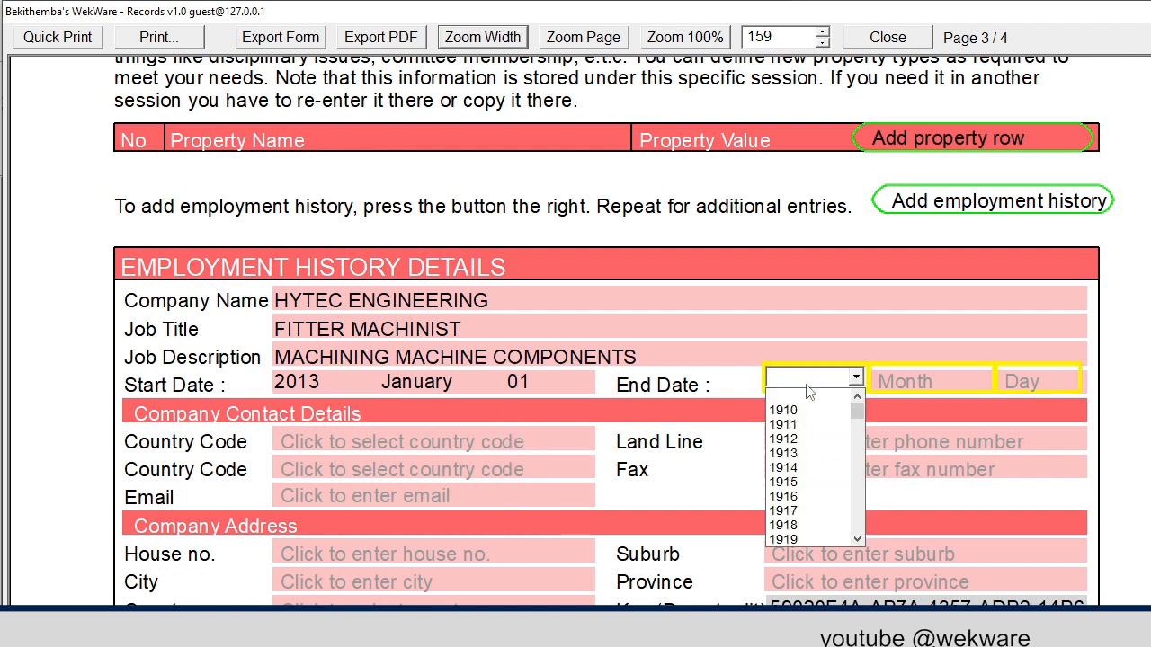
text(2016)
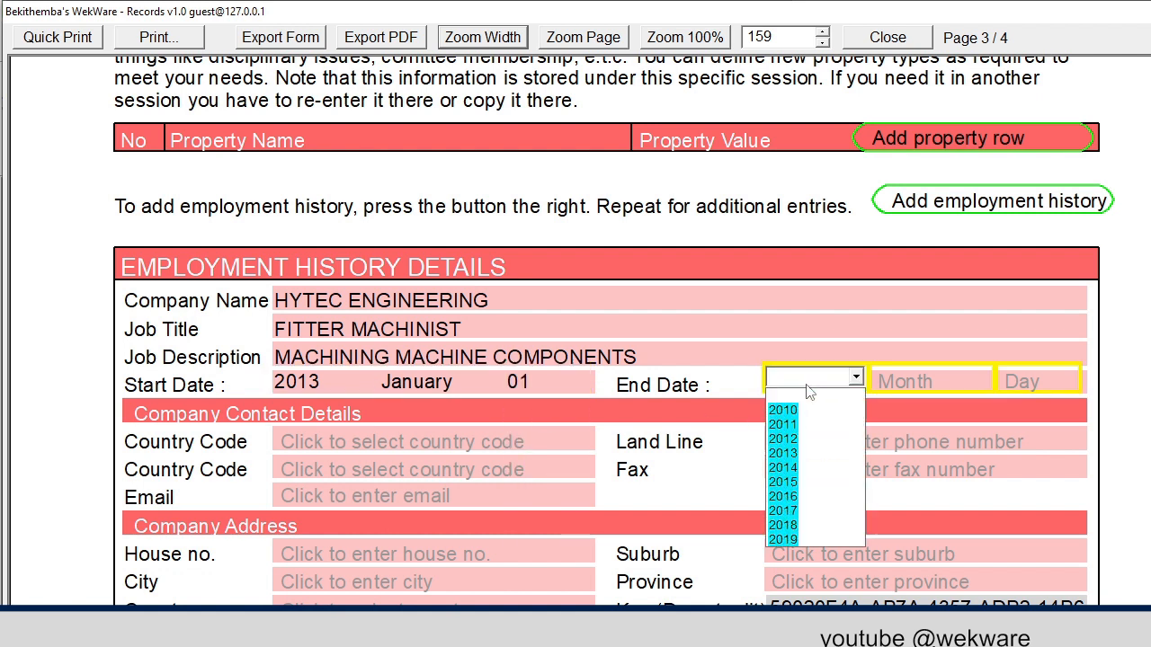
click(782, 412)
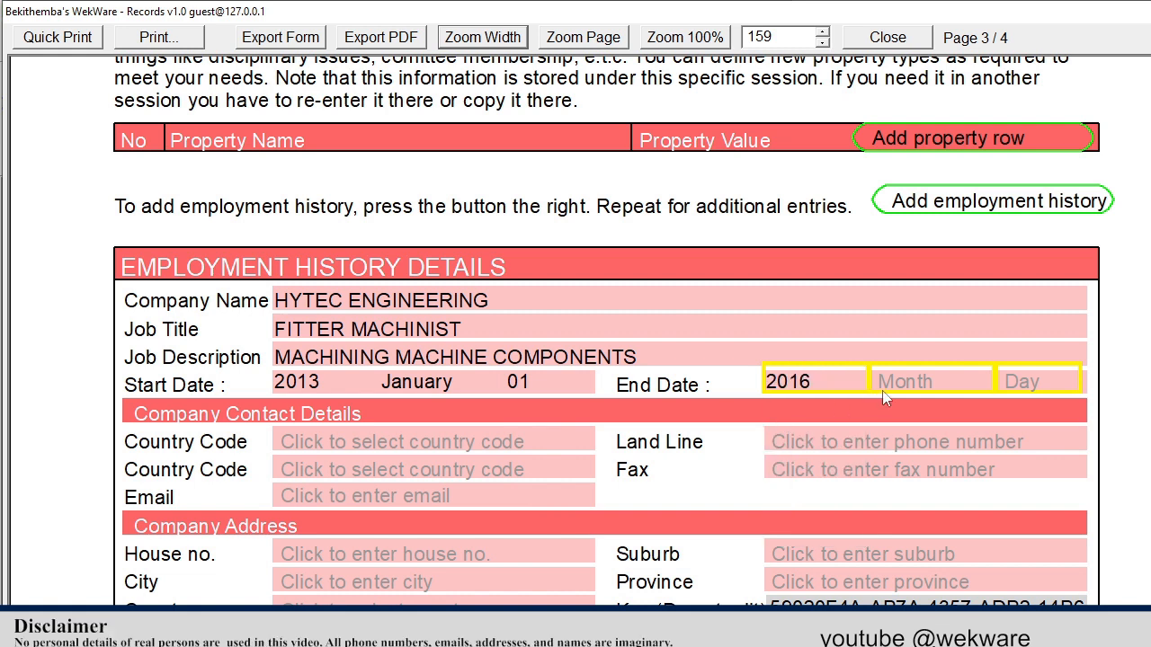
click(885, 385)
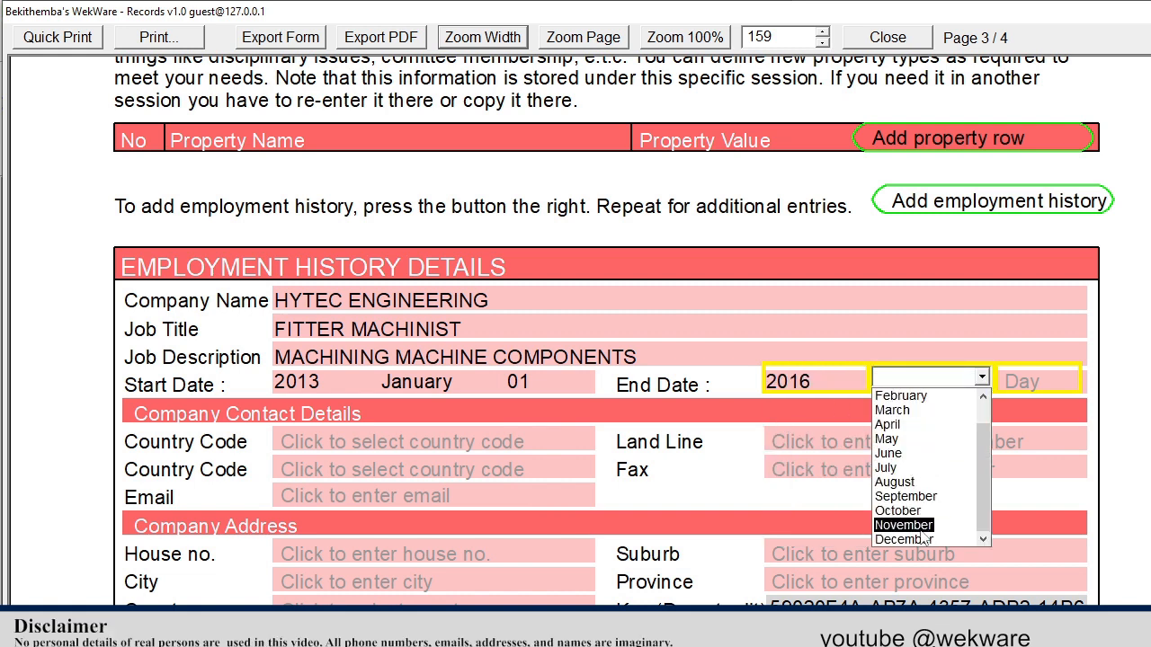
click(899, 537)
click(1034, 382)
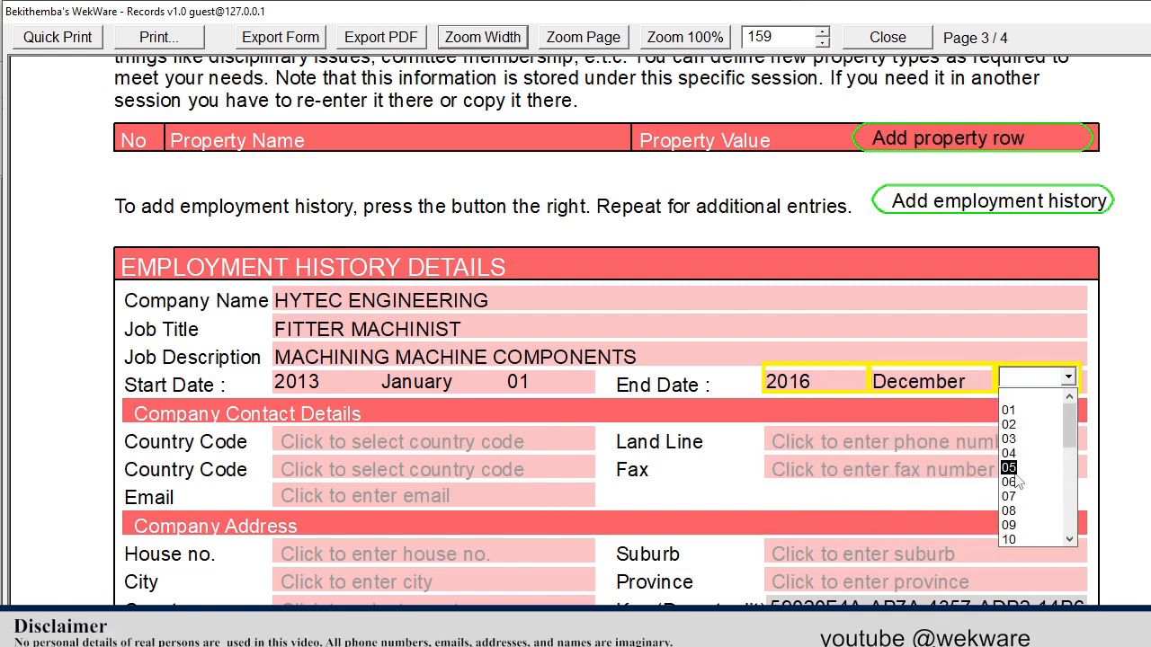
click(1008, 511)
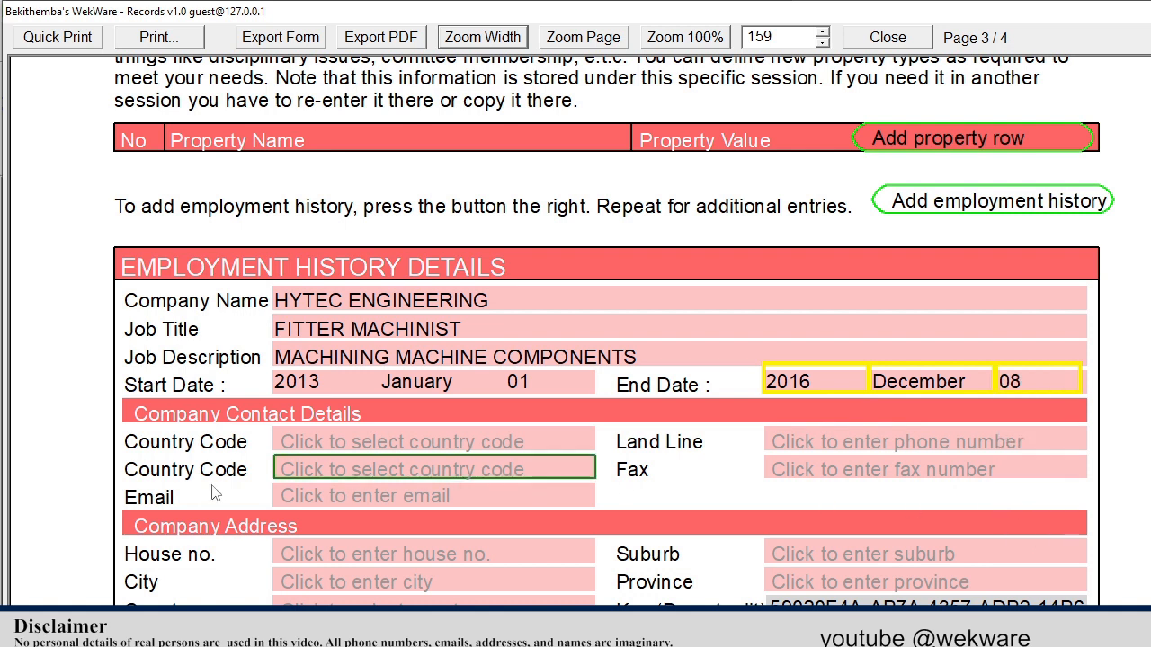
Choose country code Zimbabwe 263 and enter the company land line
click(303, 445)
text(zim)
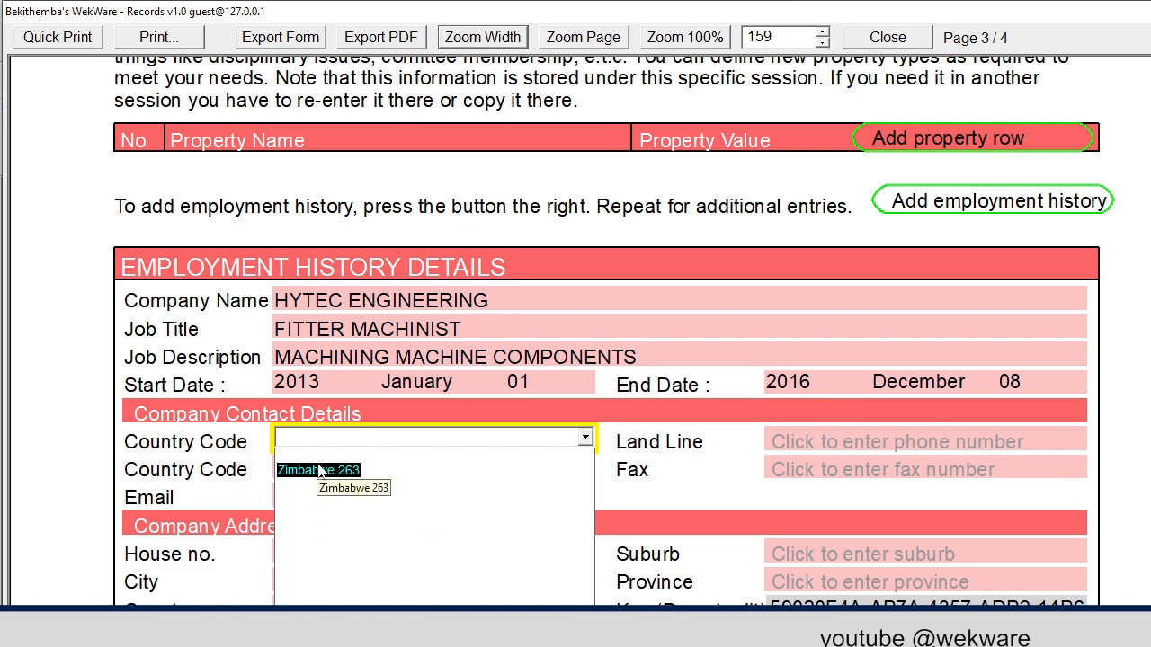
click(311, 467)
click(793, 435)
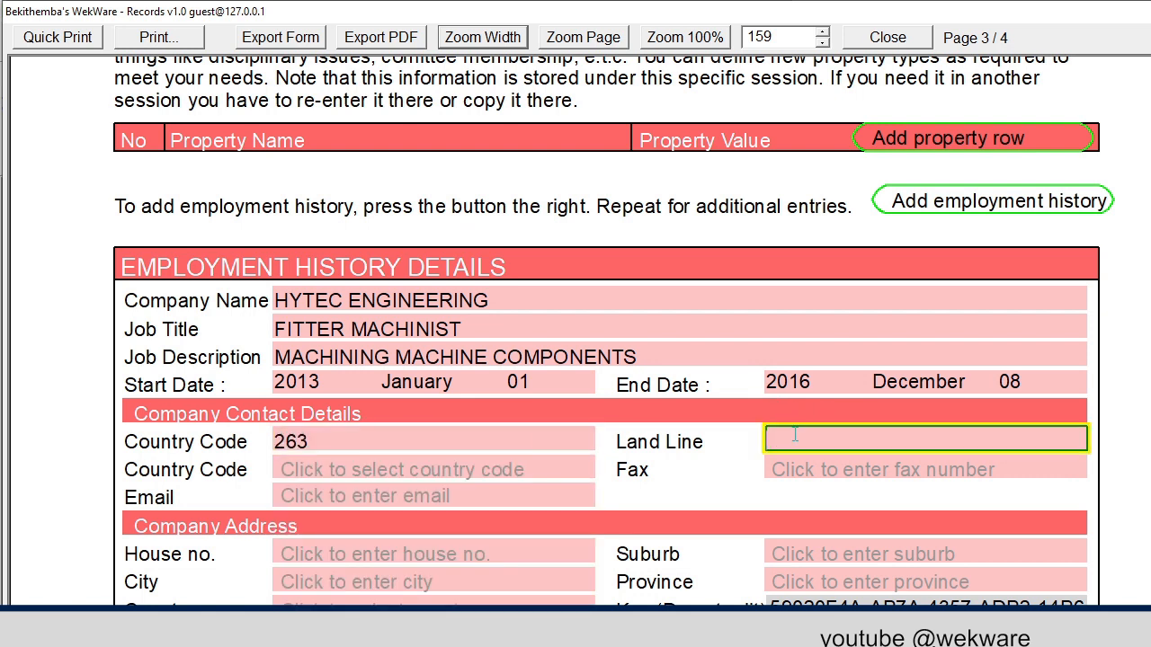
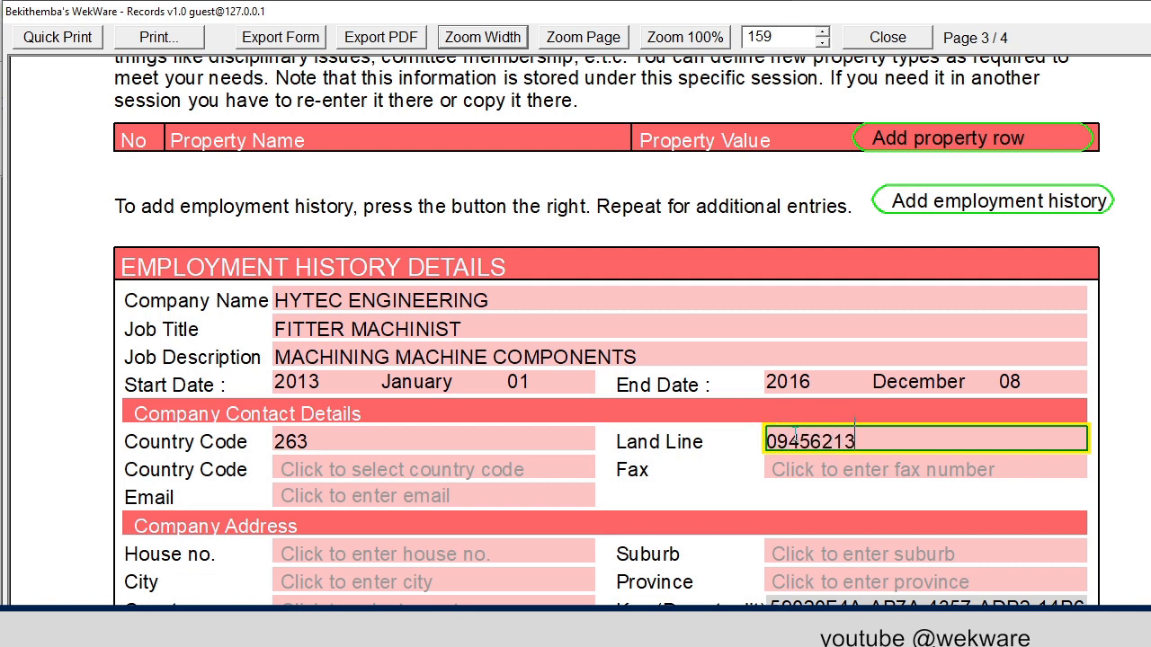
Fill in the company's house number and suburb, and set the city to BULAWAYO
scroll(365, 497, down, 3)
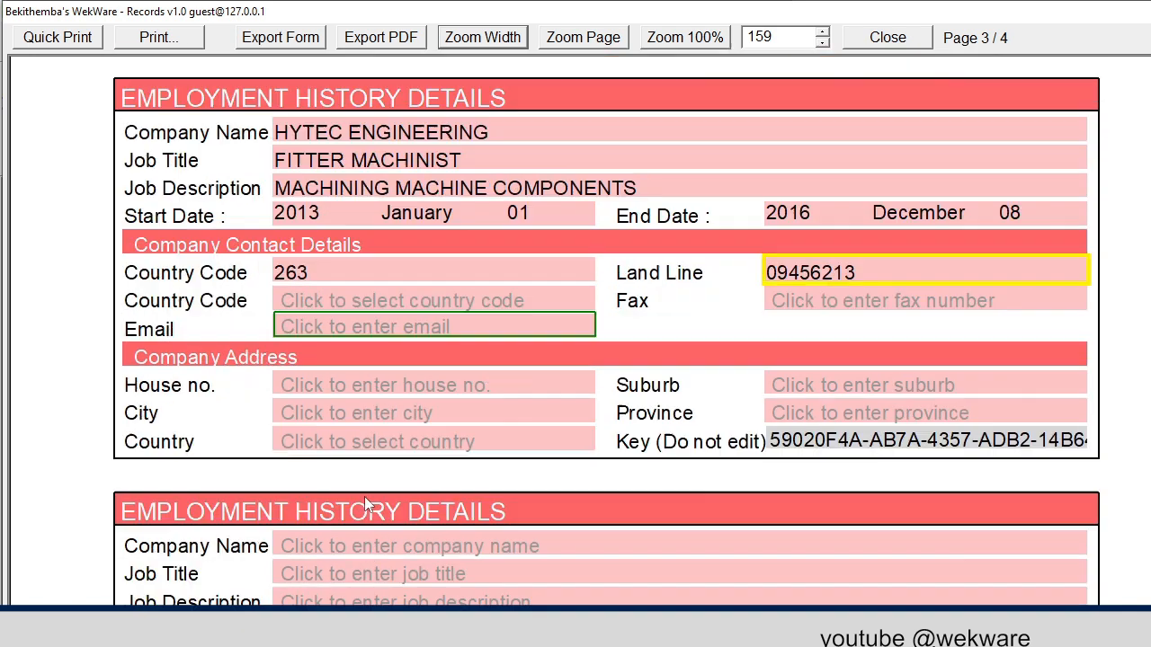
click(315, 302)
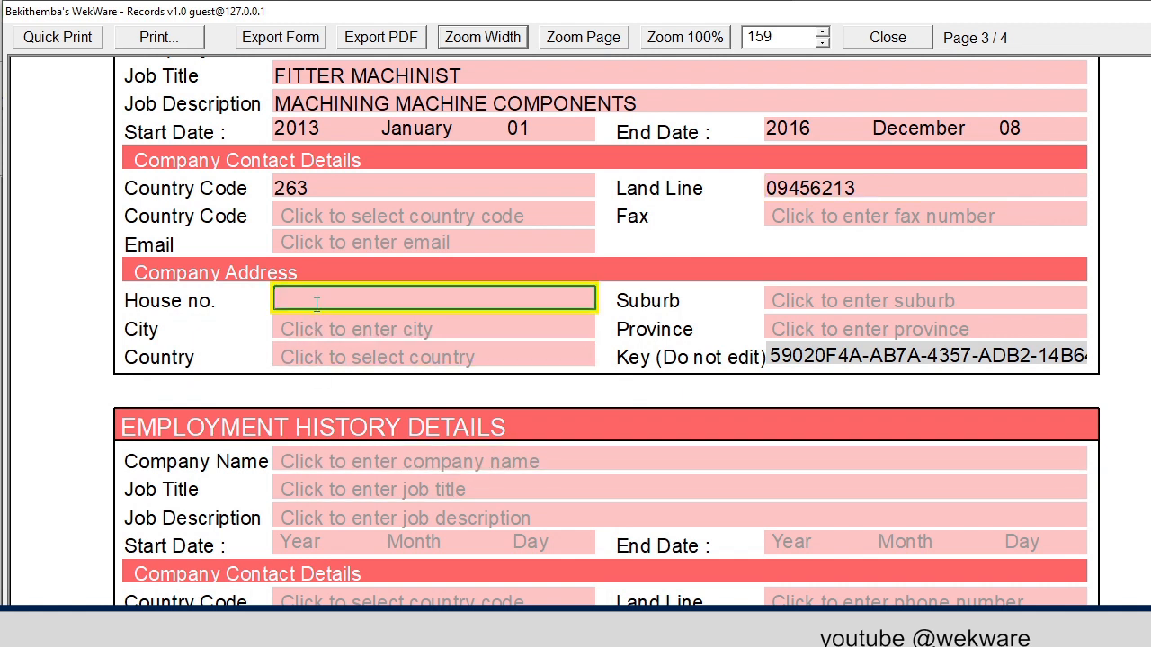
key(Tab)
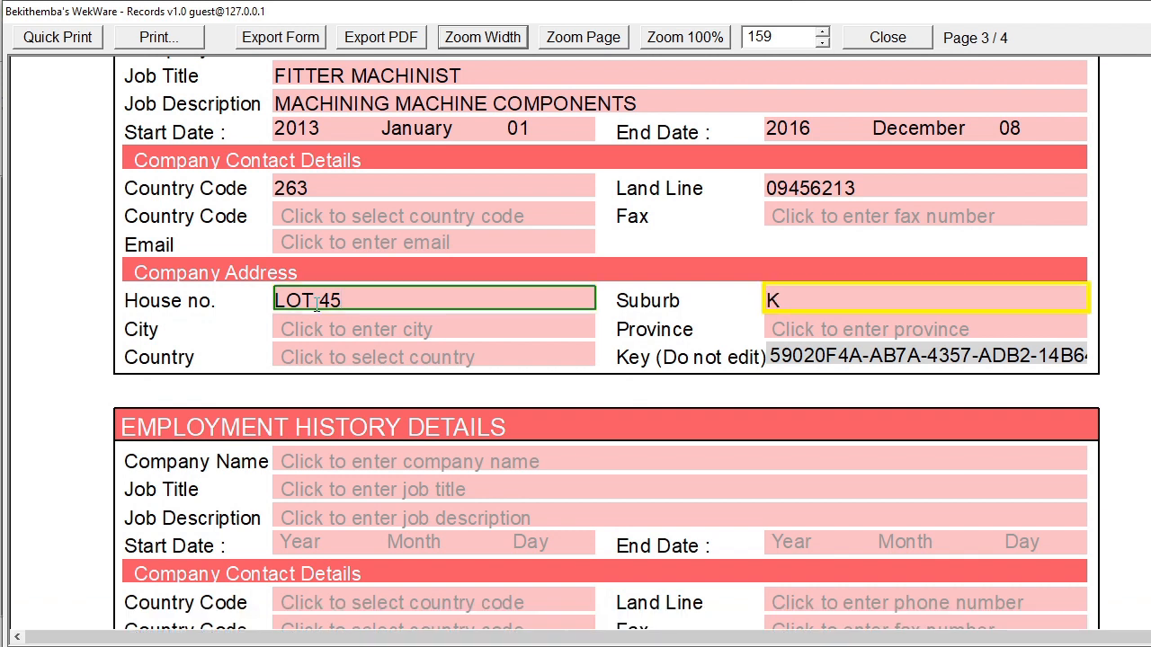
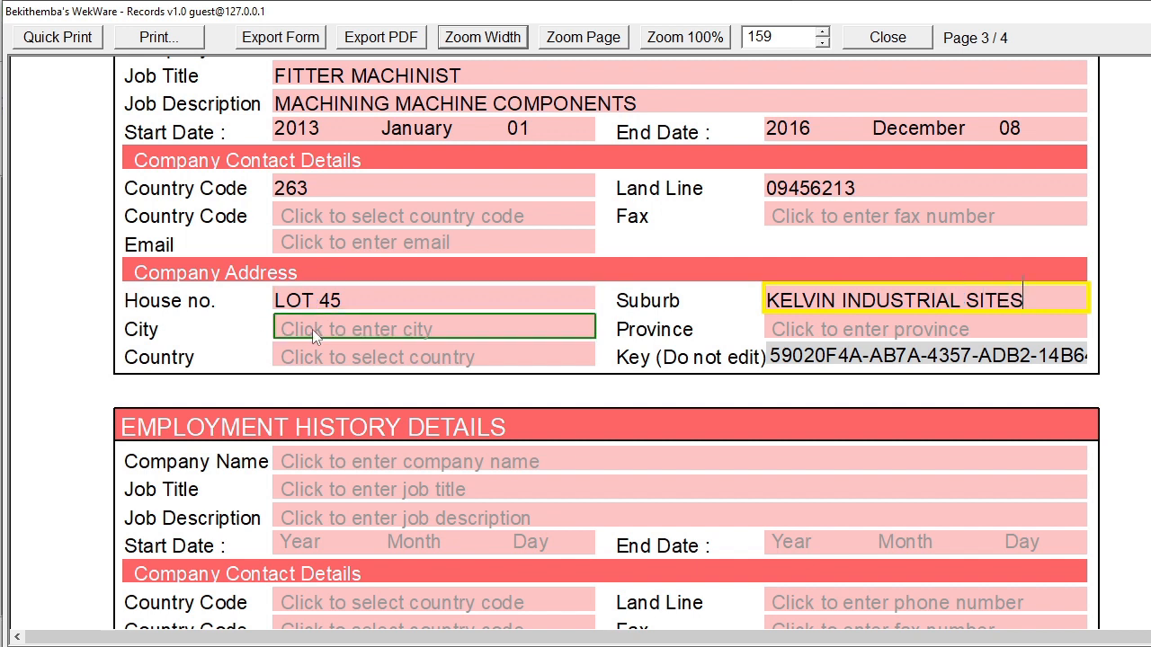
click(321, 330)
text(BUL)
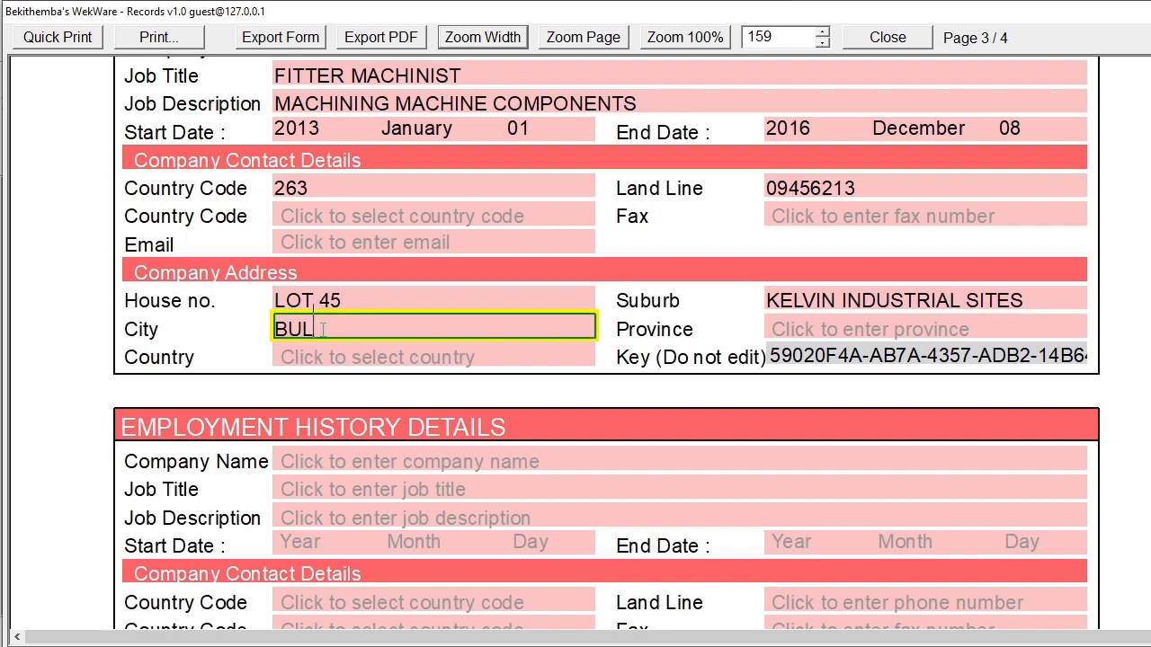
text(AWAYO)
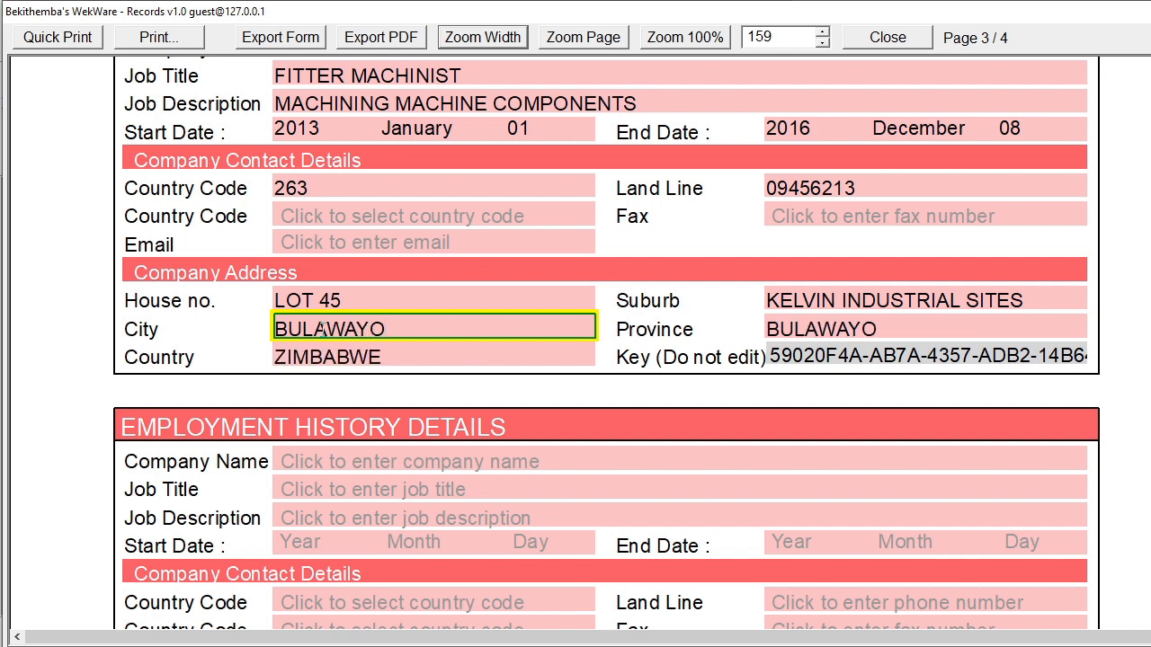
scroll(367, 327, down, 3)
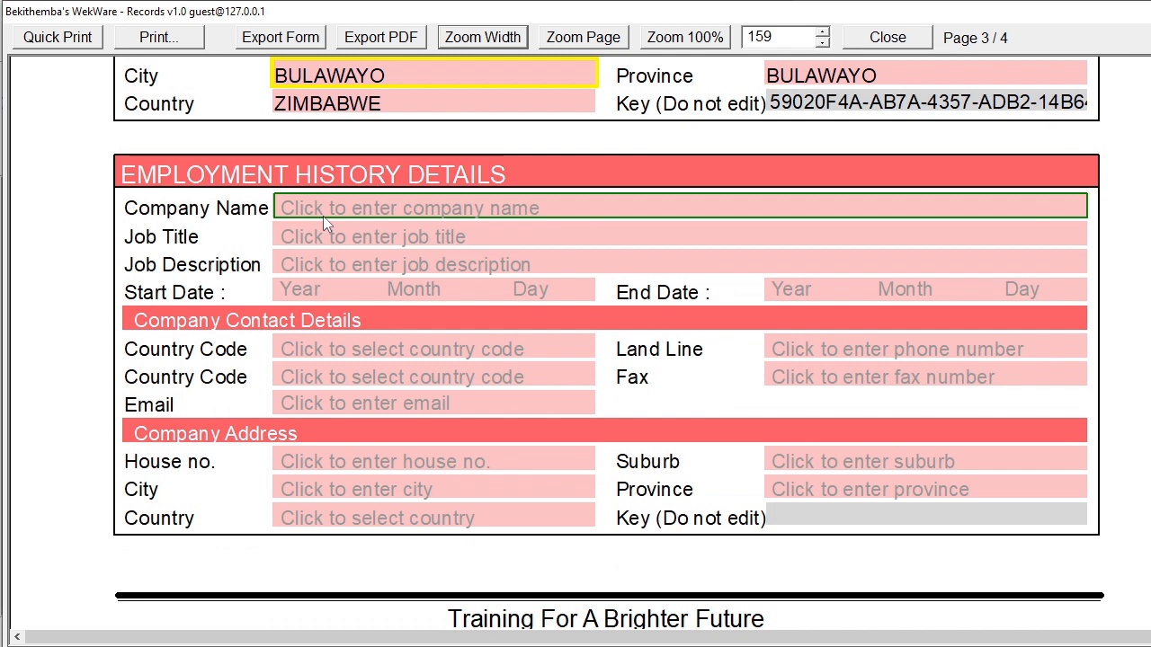
scroll(323, 215, up, 3)
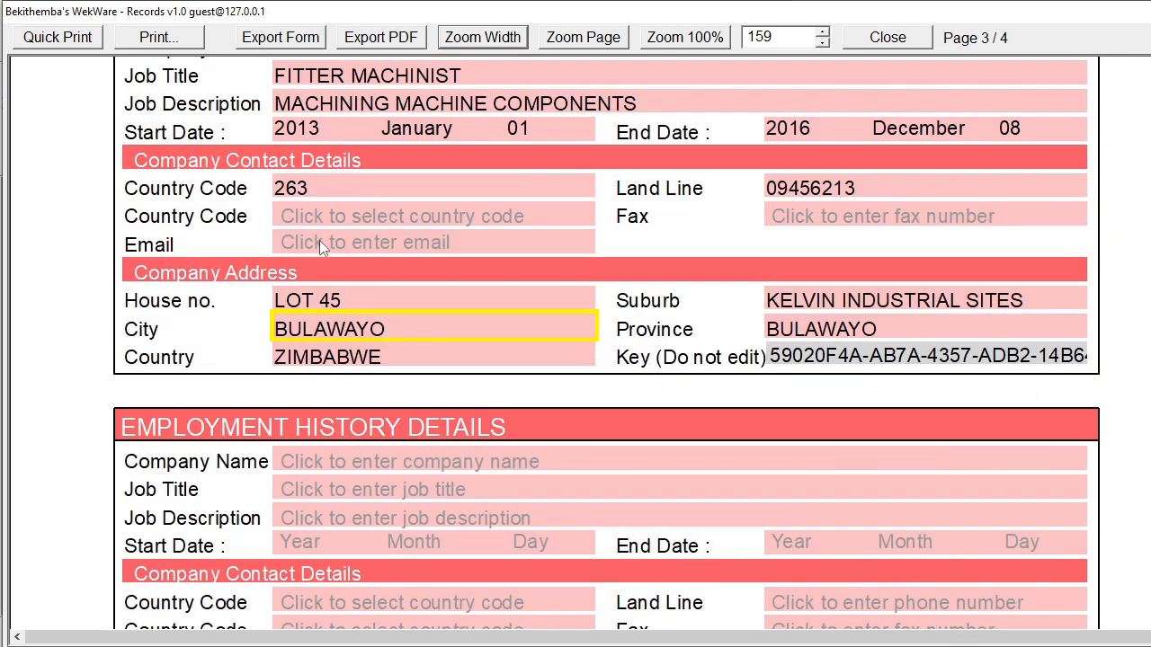
scroll(319, 240, down, 1)
Enter employer MACK ENGINEERS AND FOUNDERS, job title FOREMAN, description SUPERVISE WORKSHOP
click(322, 381)
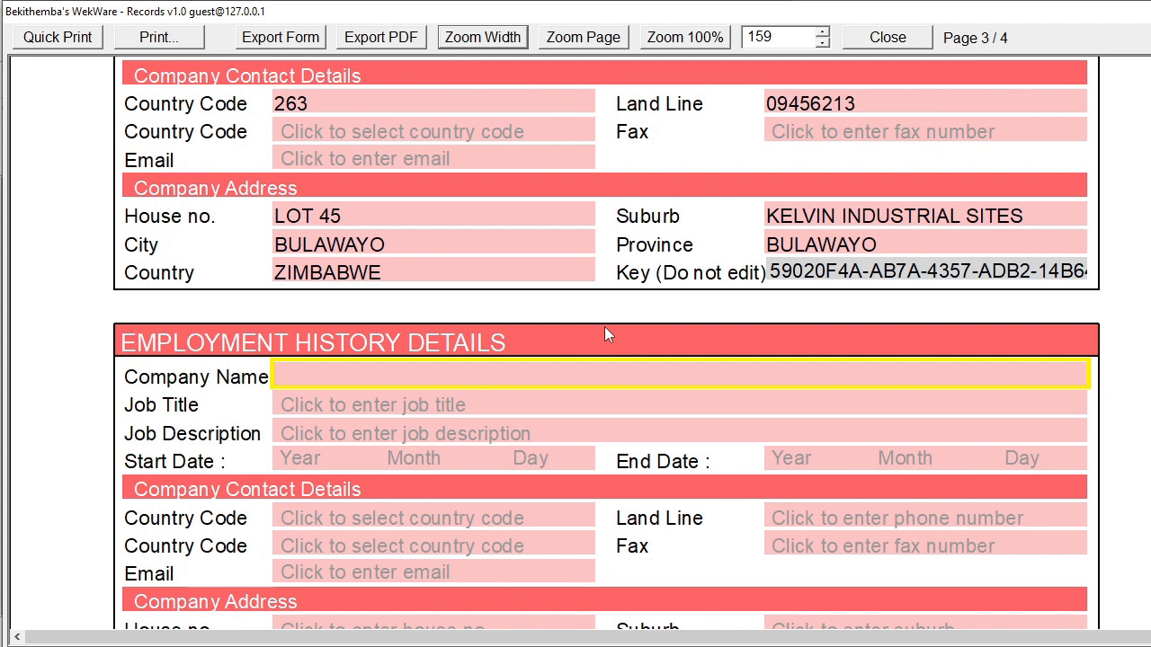
text(MACK ENGIN)
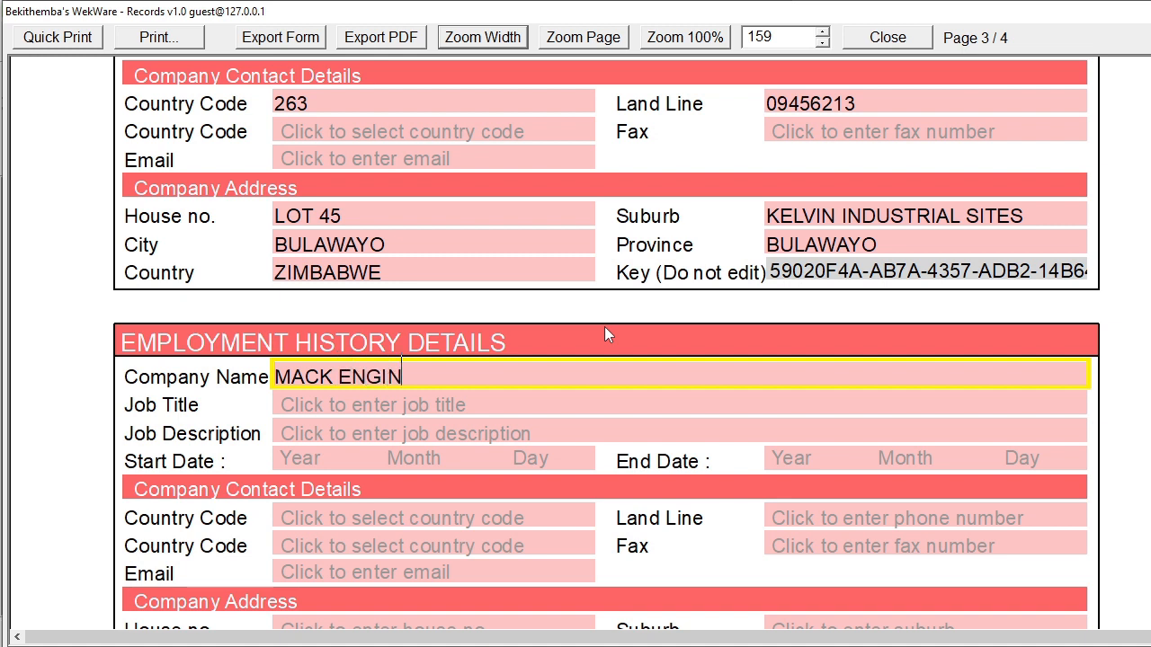
text(EERS AND FOU)
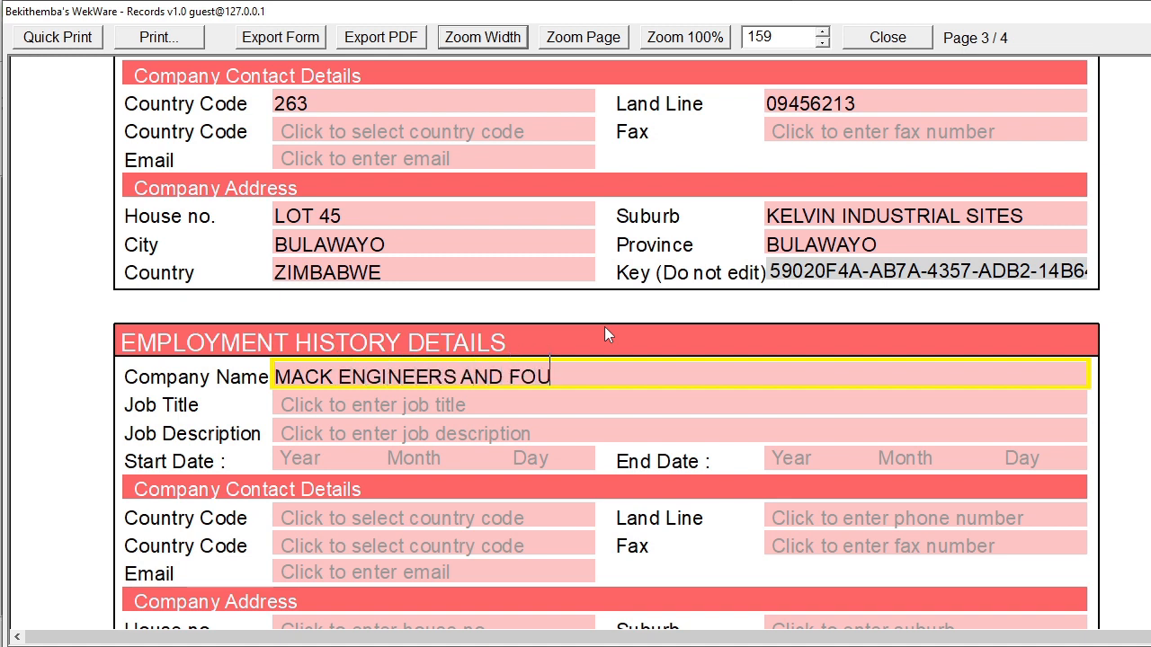
text(NDERS)
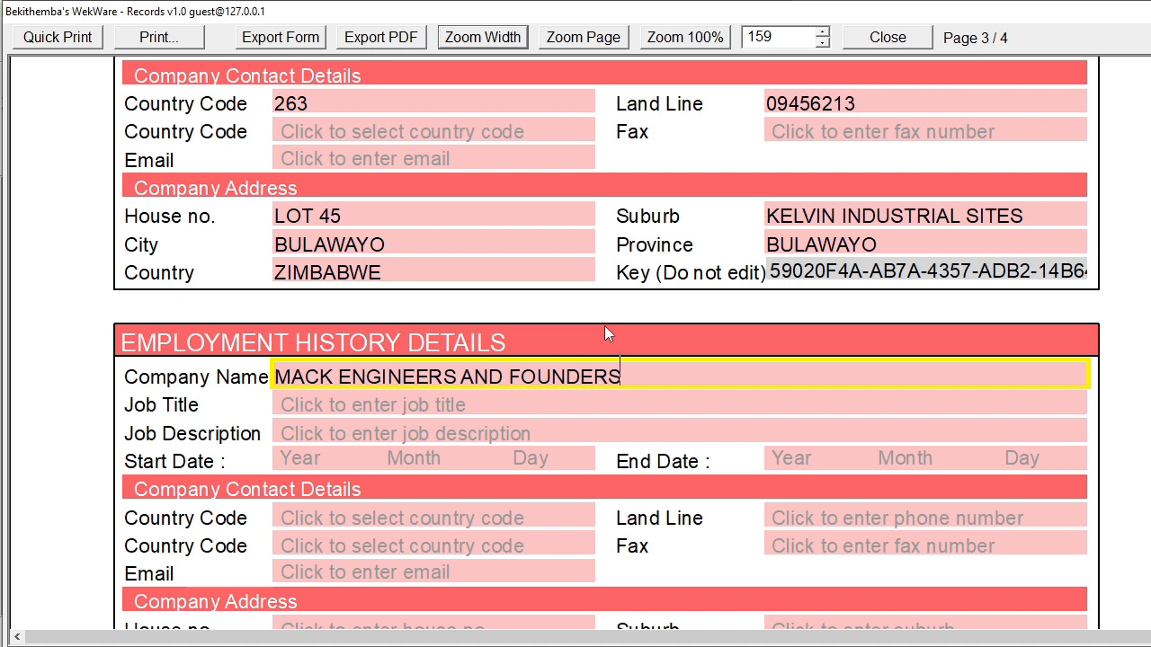
click(433, 407)
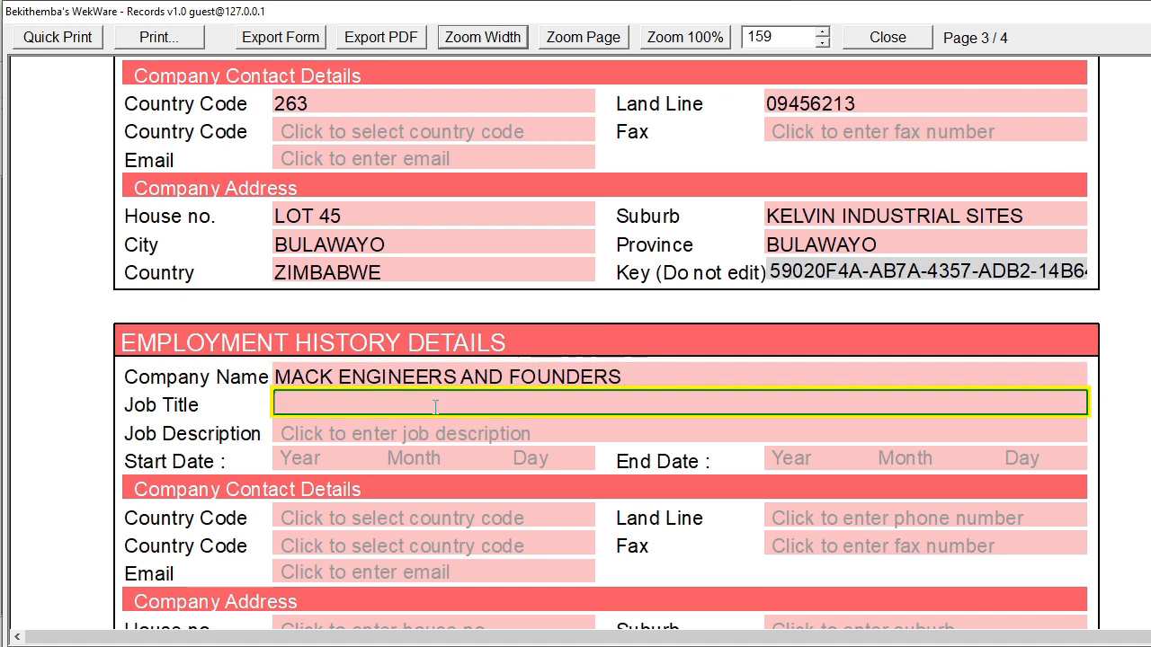
text(FOREMAN)
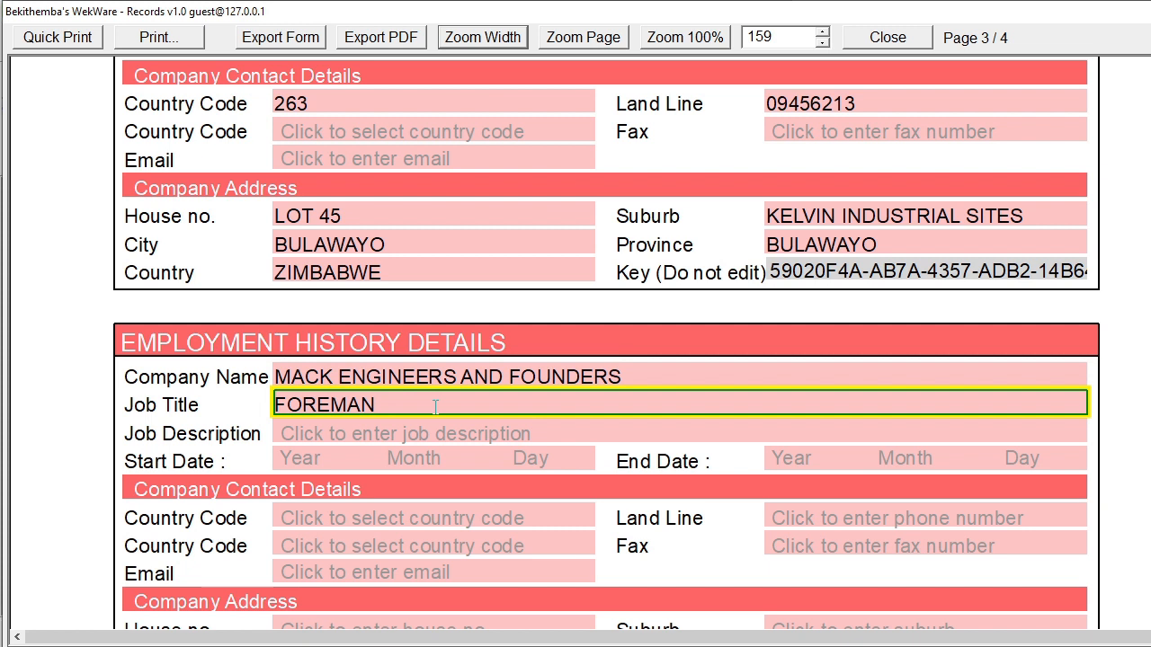
click(372, 435)
text(SUPER)
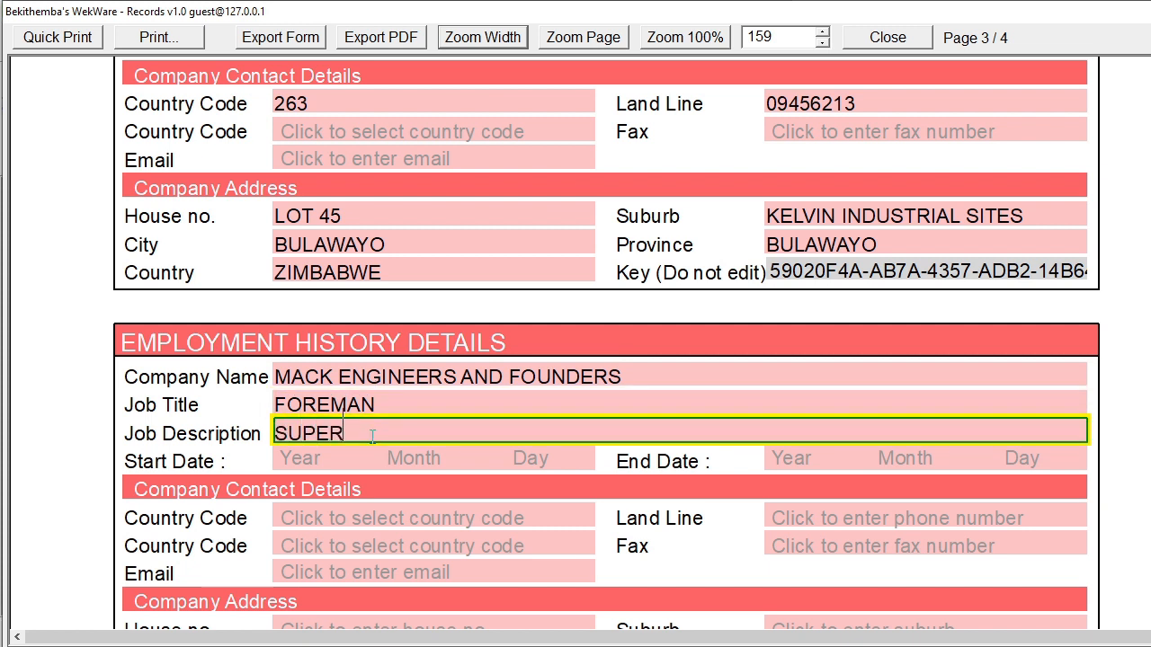
text(VISE WORKSHOP)
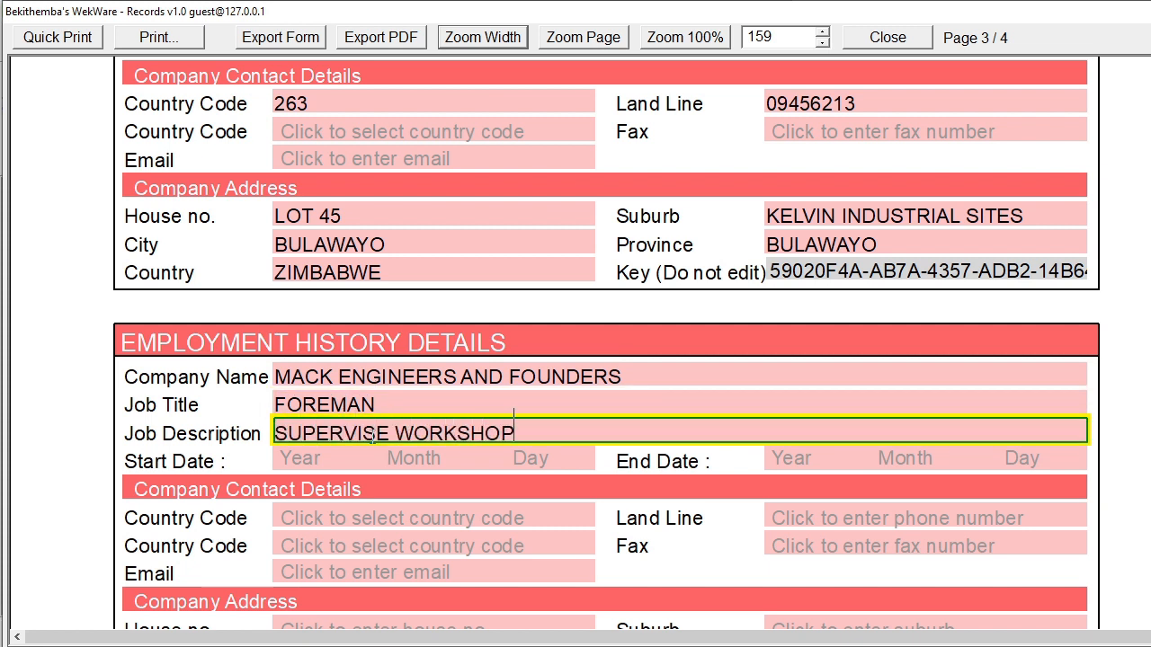
click(310, 463)
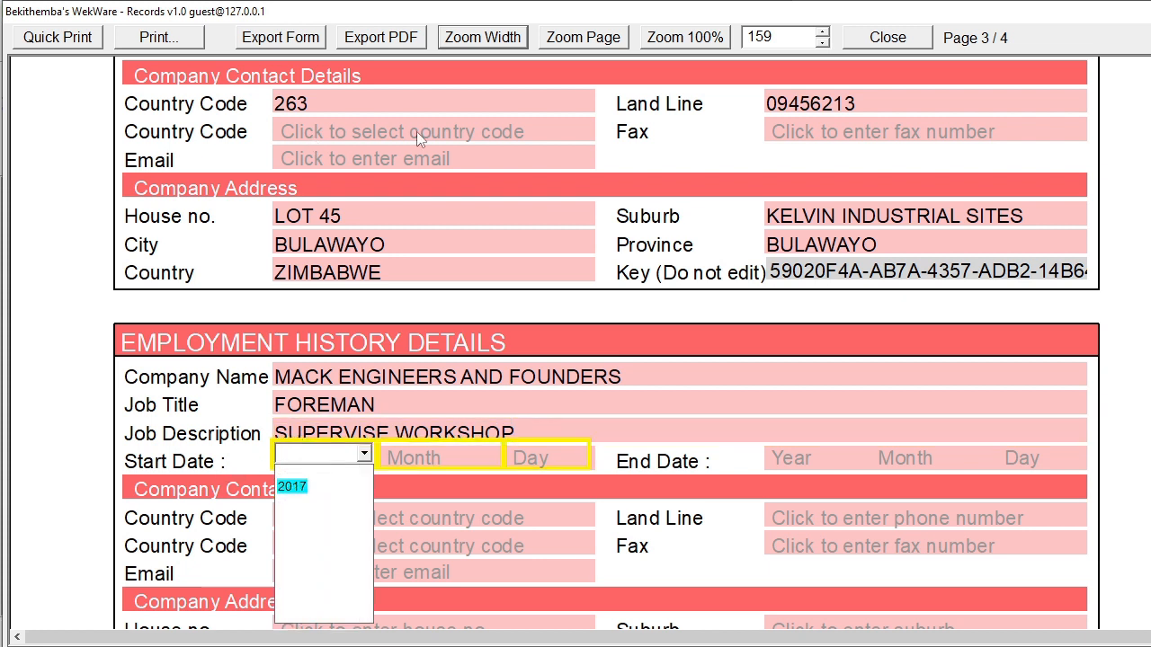
Set the job's start date to 2017 January 01 and end date to 2021 November 28
click(293, 486)
click(409, 461)
click(409, 487)
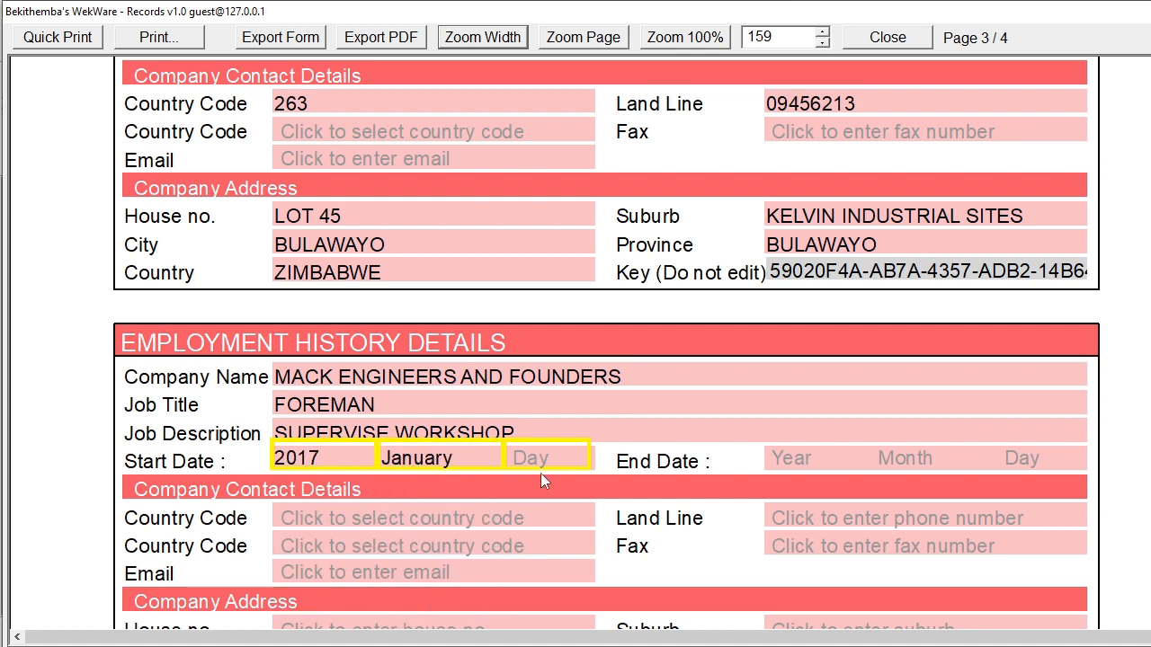
click(541, 463)
click(536, 491)
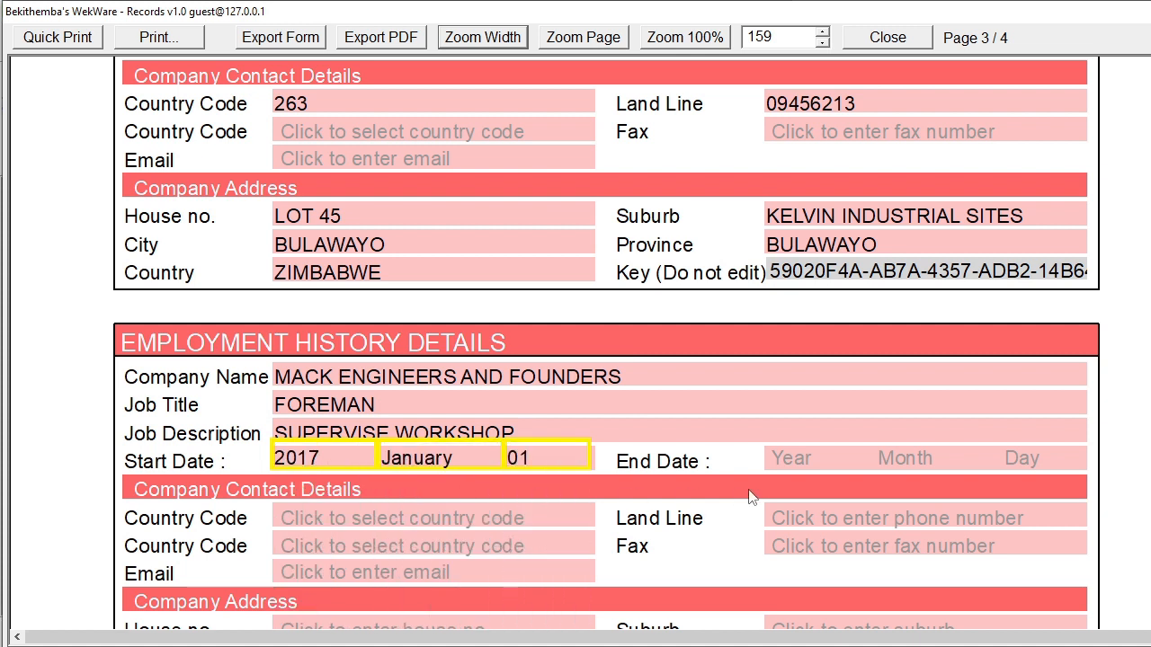
click(782, 454)
text(2021)
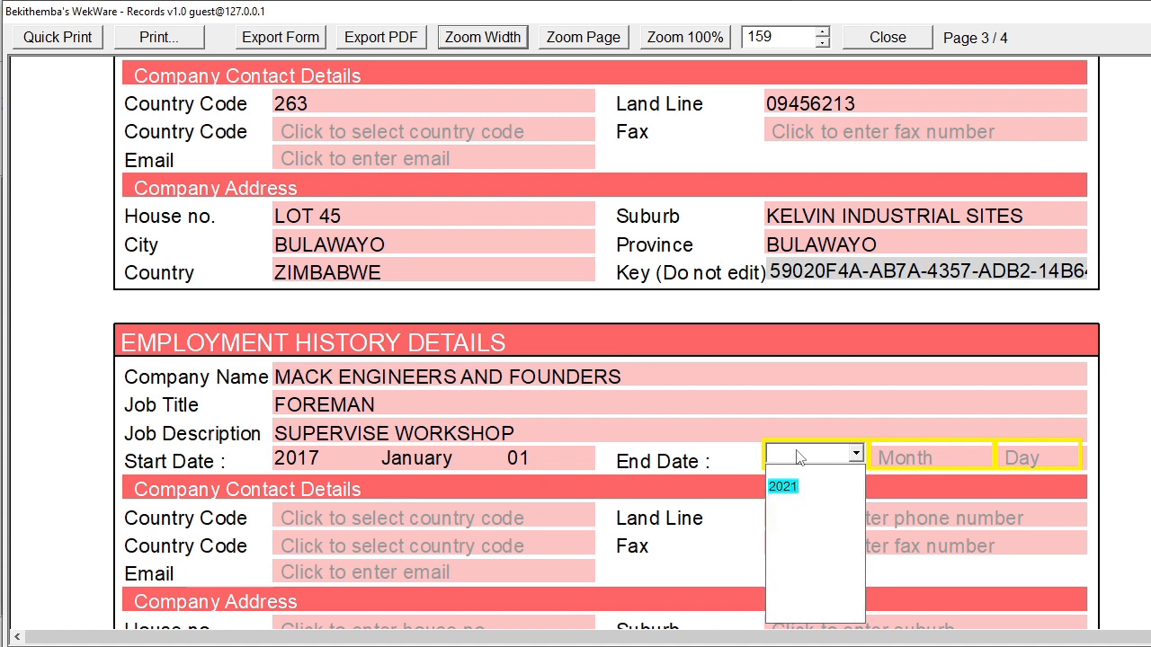
click(779, 490)
click(980, 454)
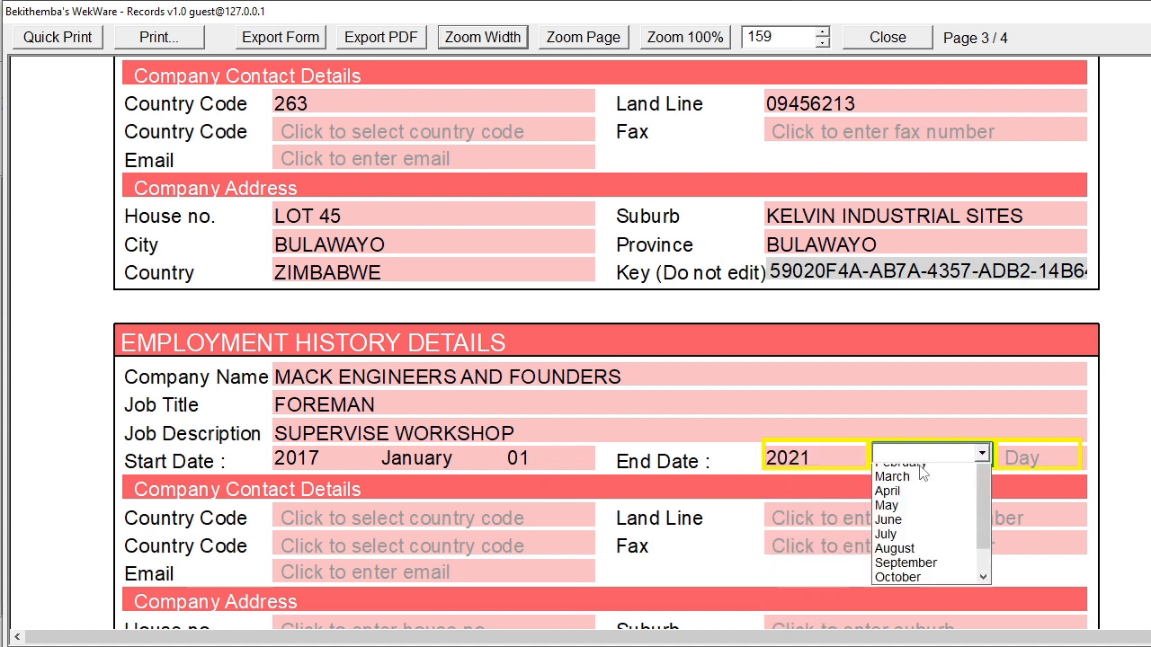
click(922, 601)
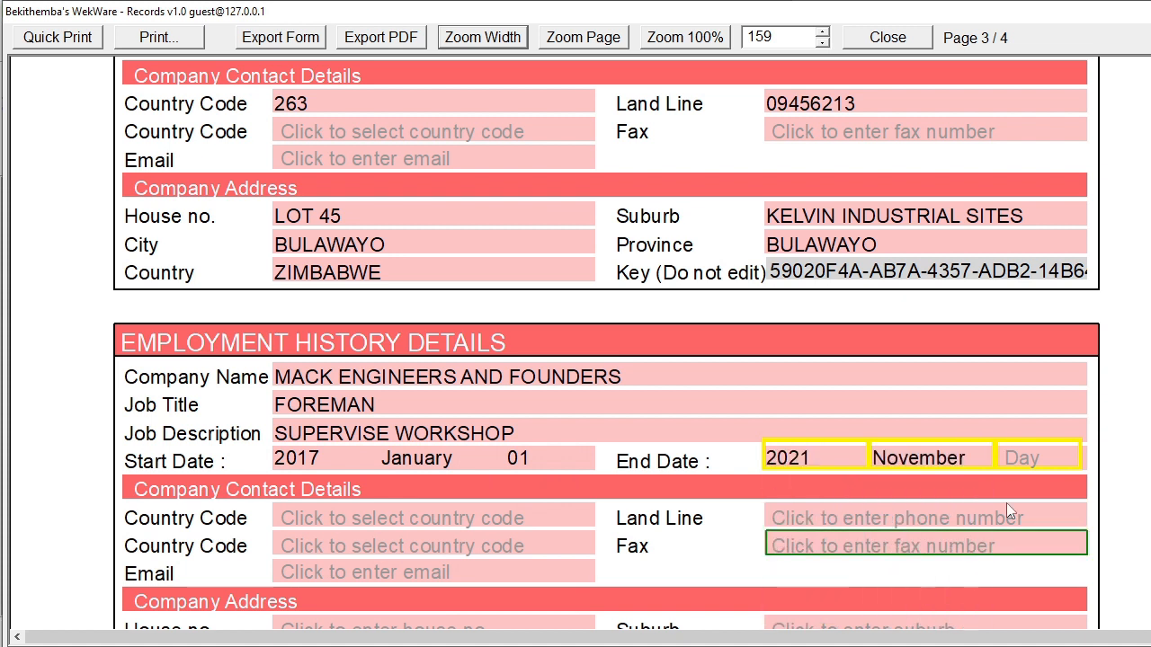
click(1030, 460)
text(28)
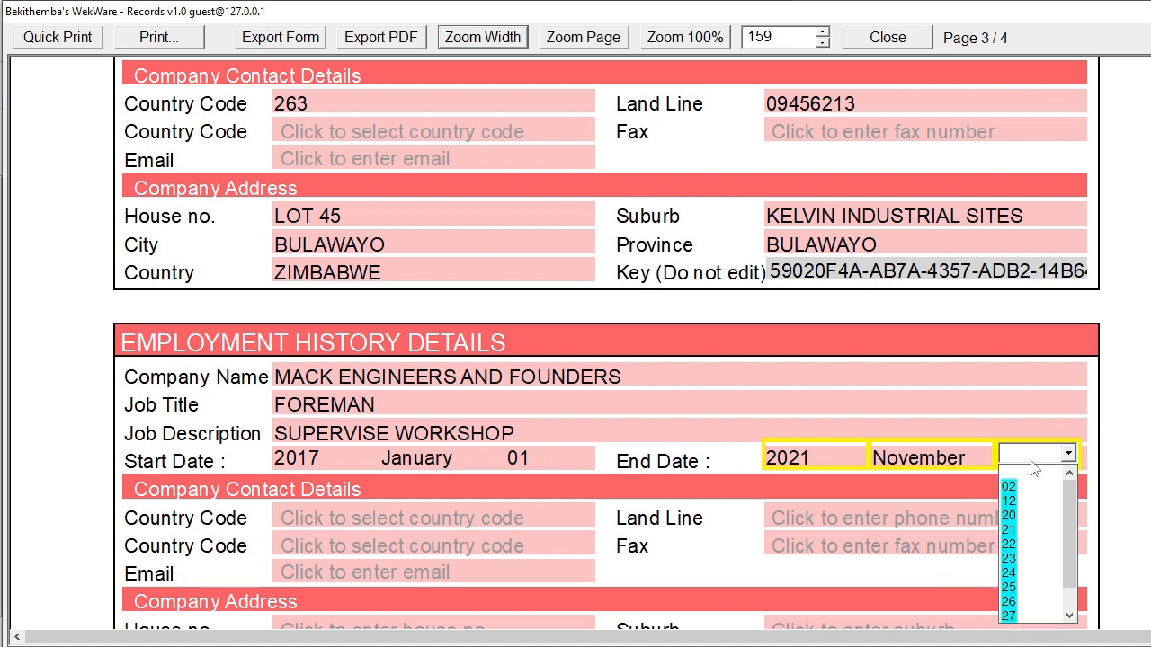
click(1008, 487)
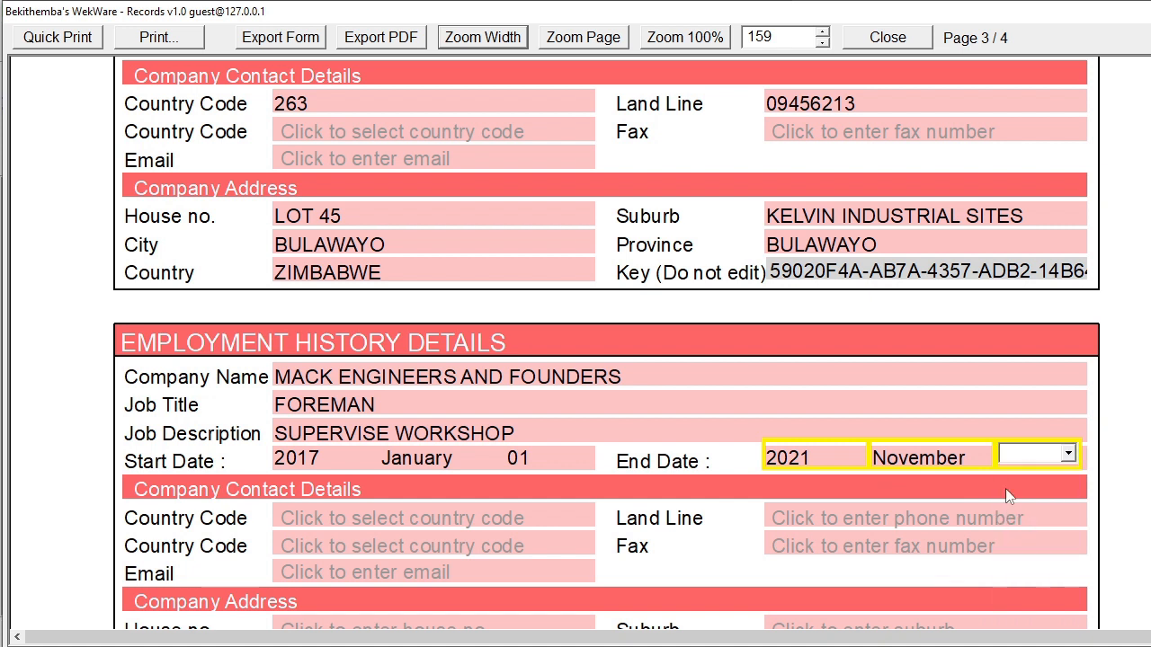
Choose country code Zimbabwe 263 and enter the company land line
click(396, 521)
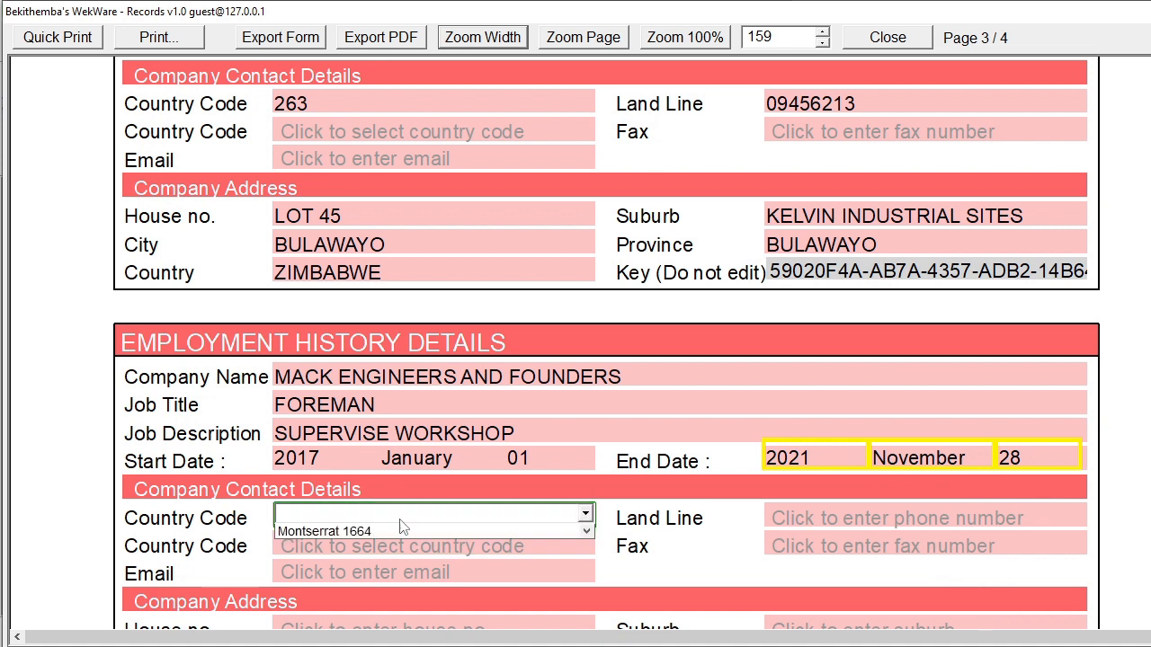
text(263)
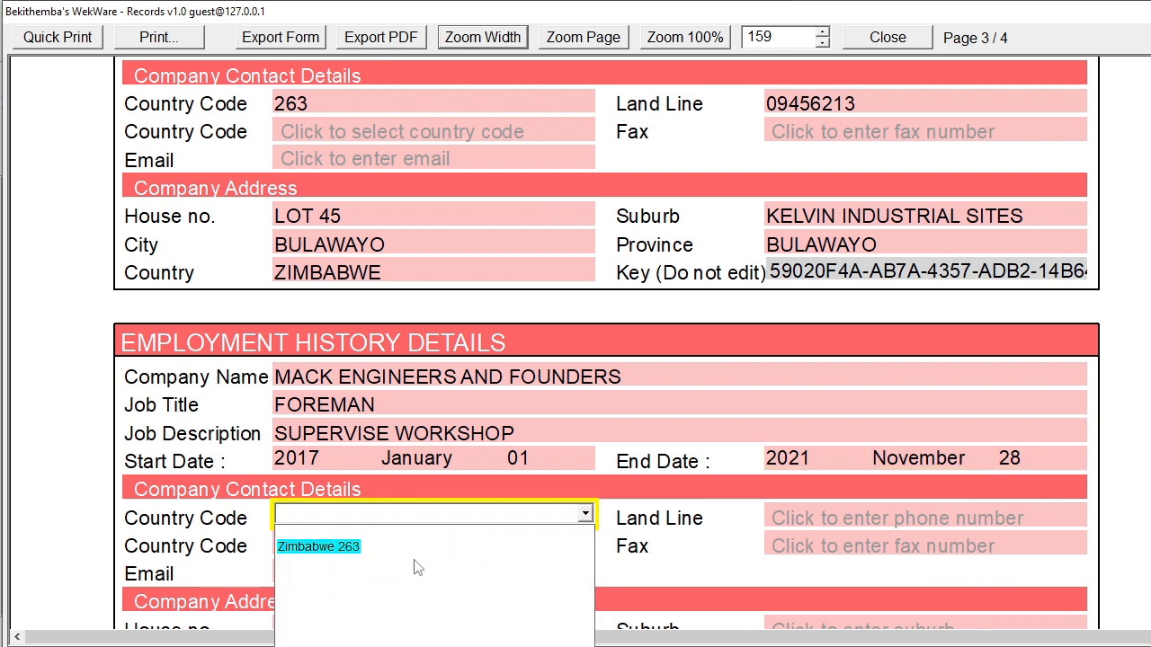
click(307, 555)
click(834, 513)
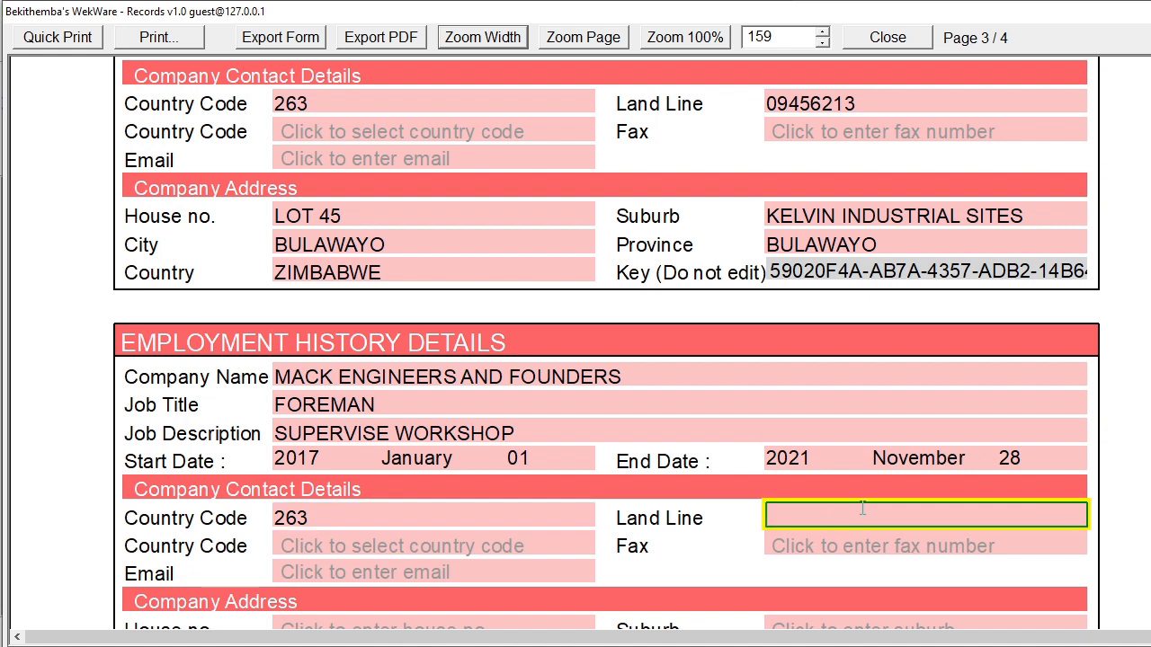
Confirm the land line, then fill in the employer's house number, suburb and city BULAWAYO
key(Return)
scroll(644, 496, down, 3)
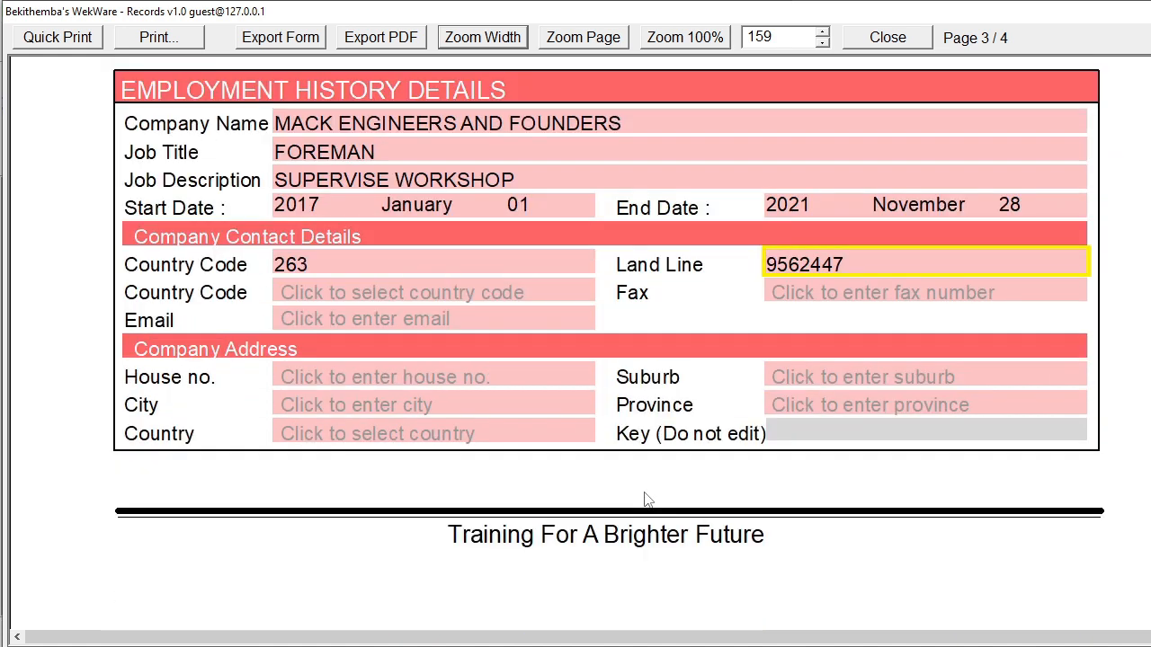
click(353, 385)
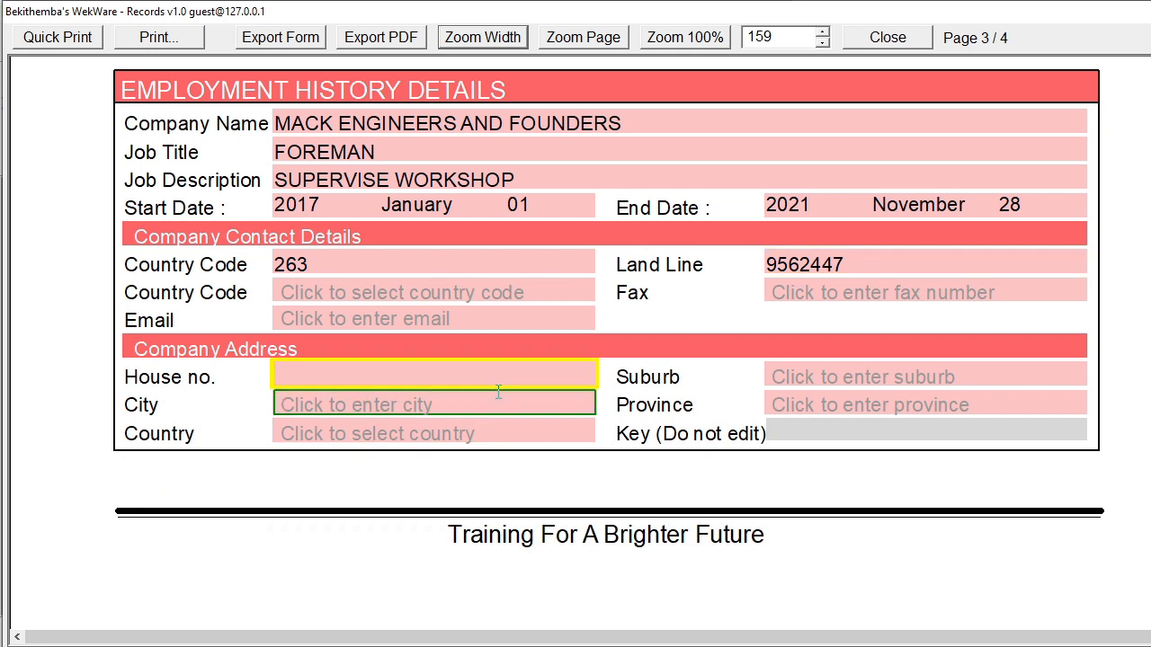
key(Tab)
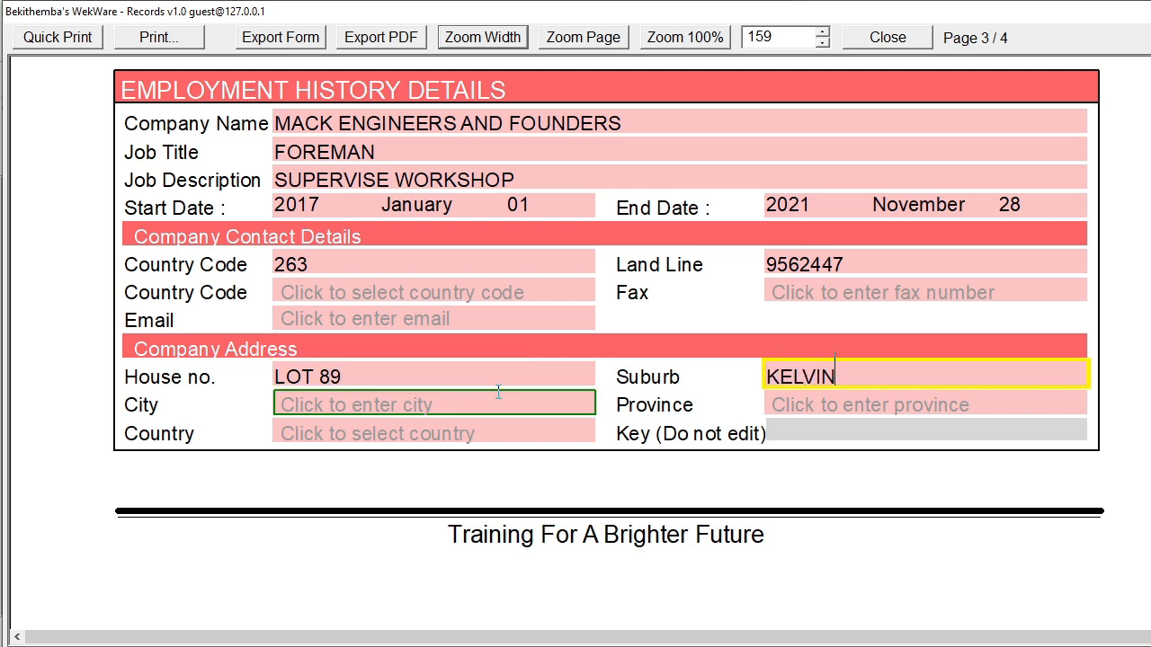
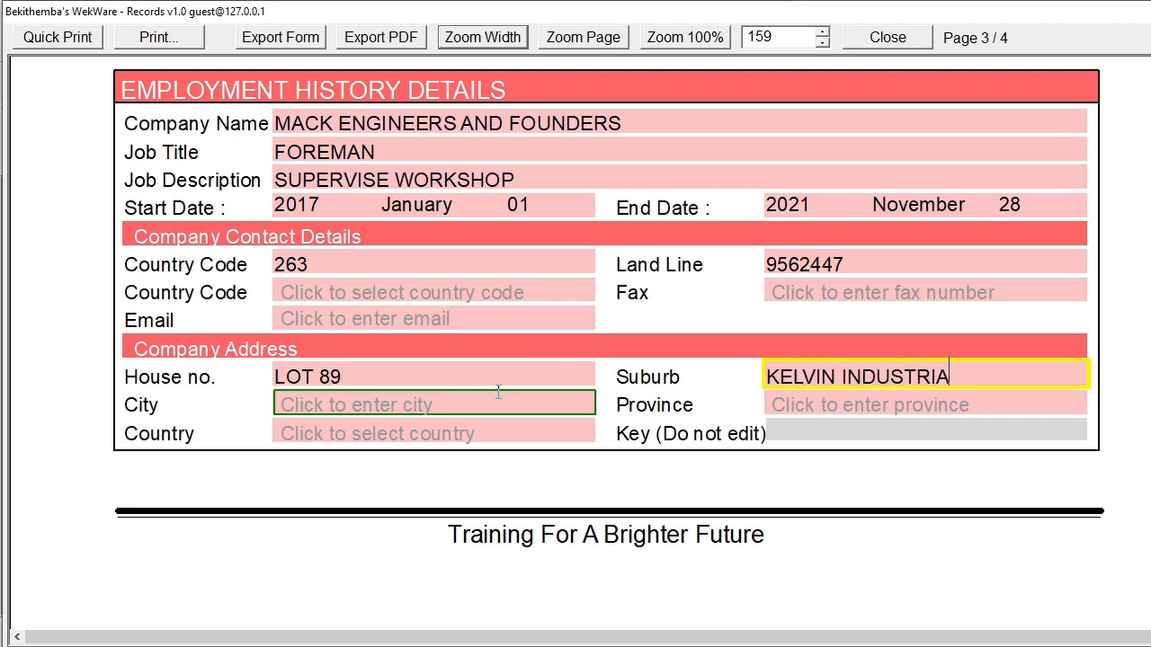
key(Tab)
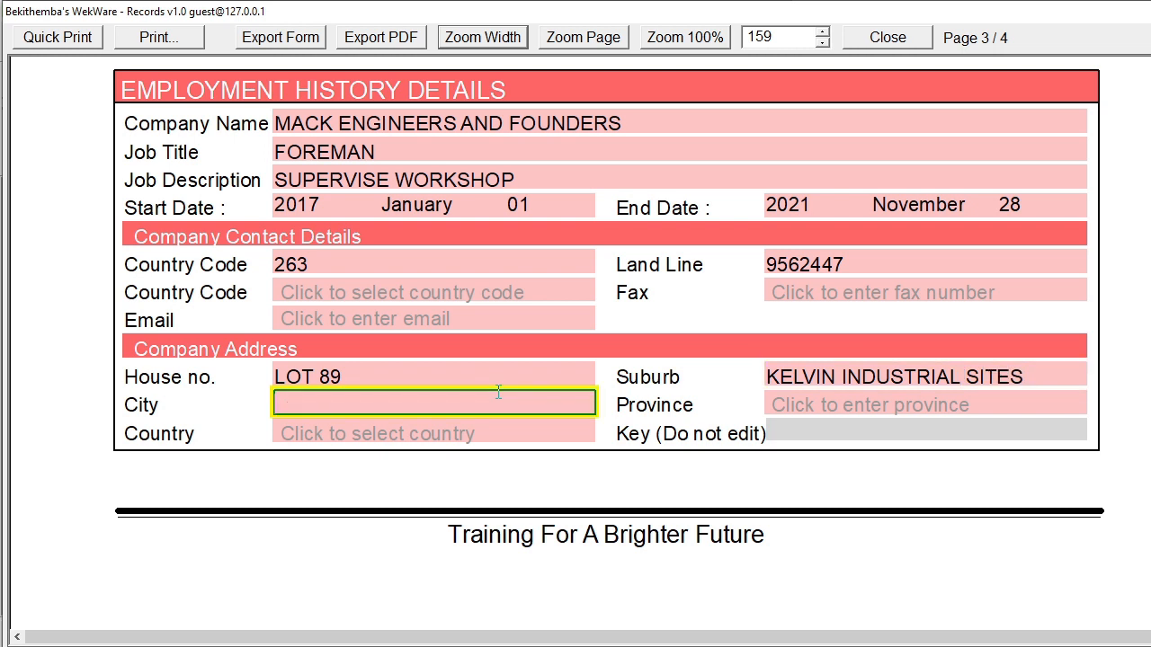
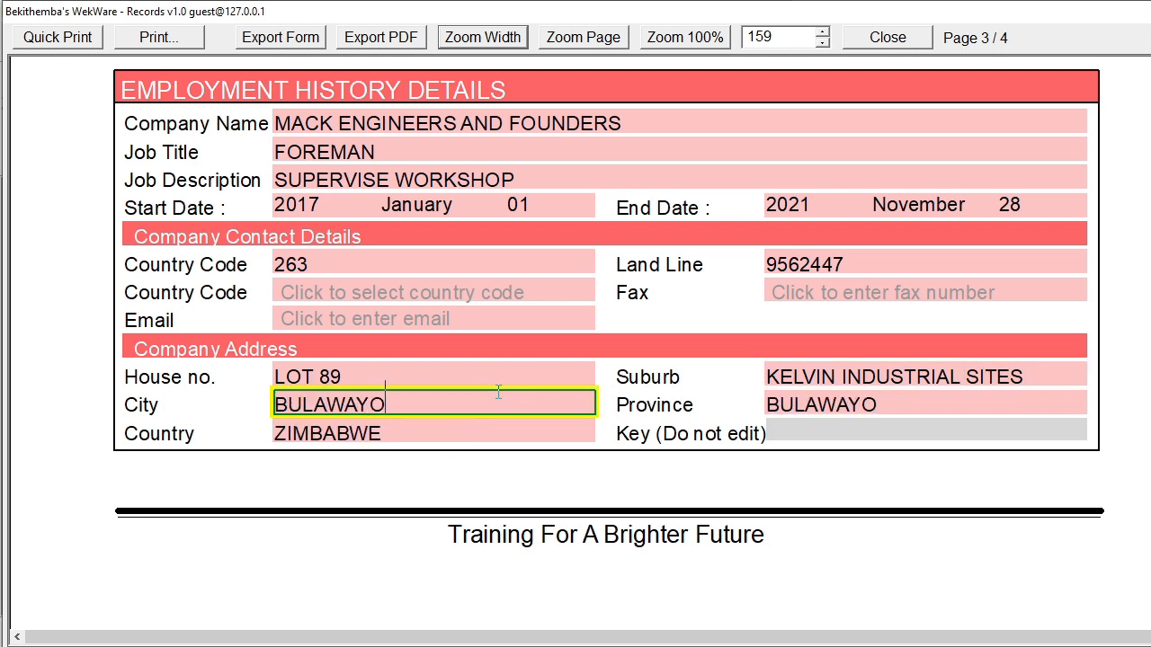
Enter the spouse's national ID, first name and surname
scroll(476, 378, down, 6)
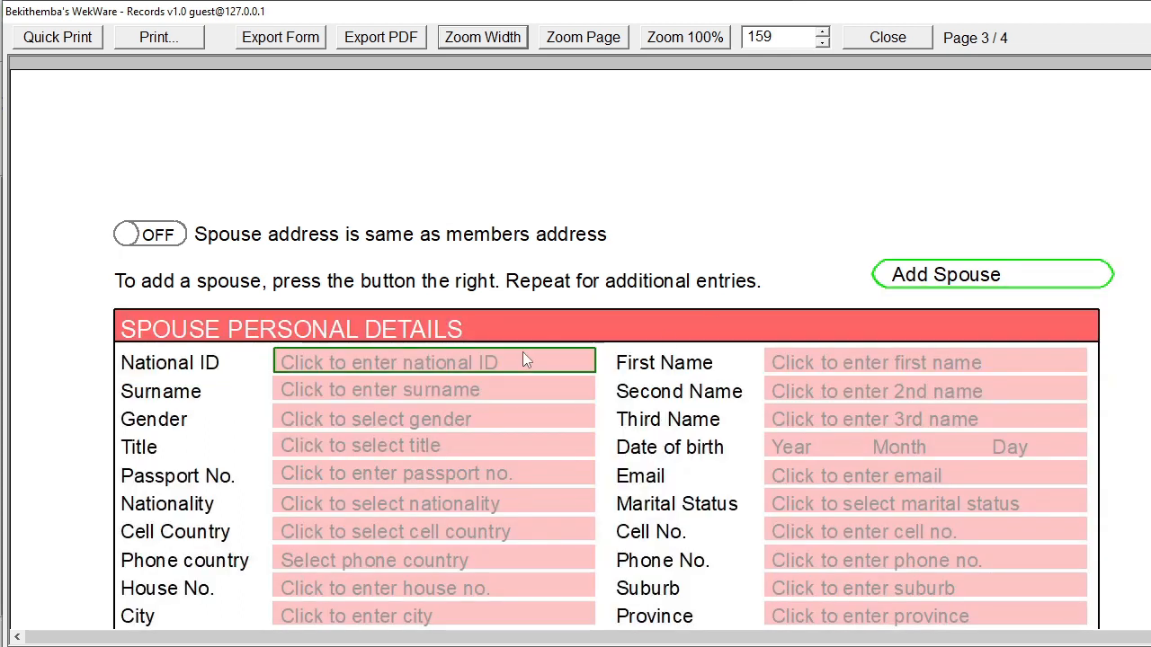
scroll(486, 355, down, 1)
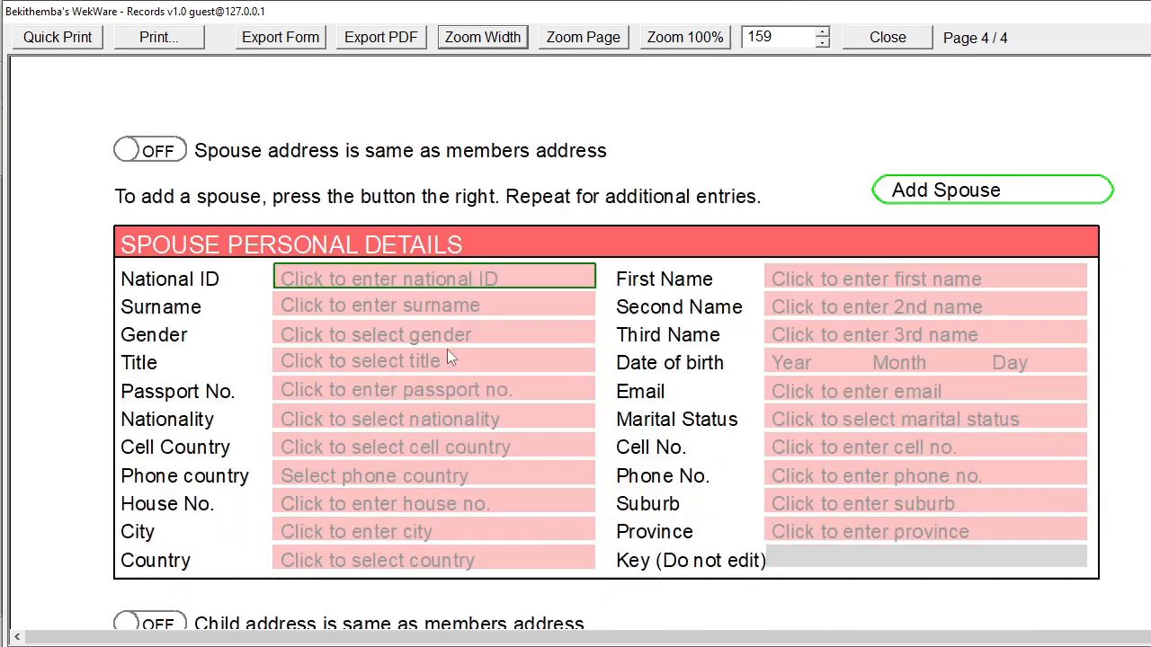
click(395, 278)
text(55)
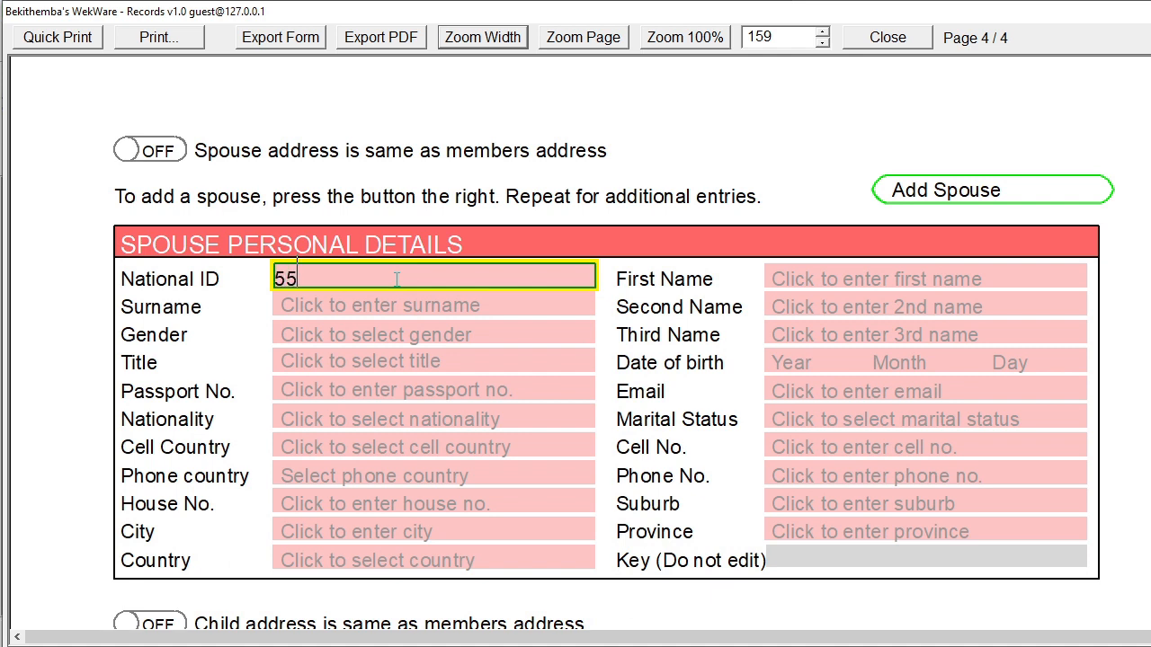
text(-555555D55)
click(813, 275)
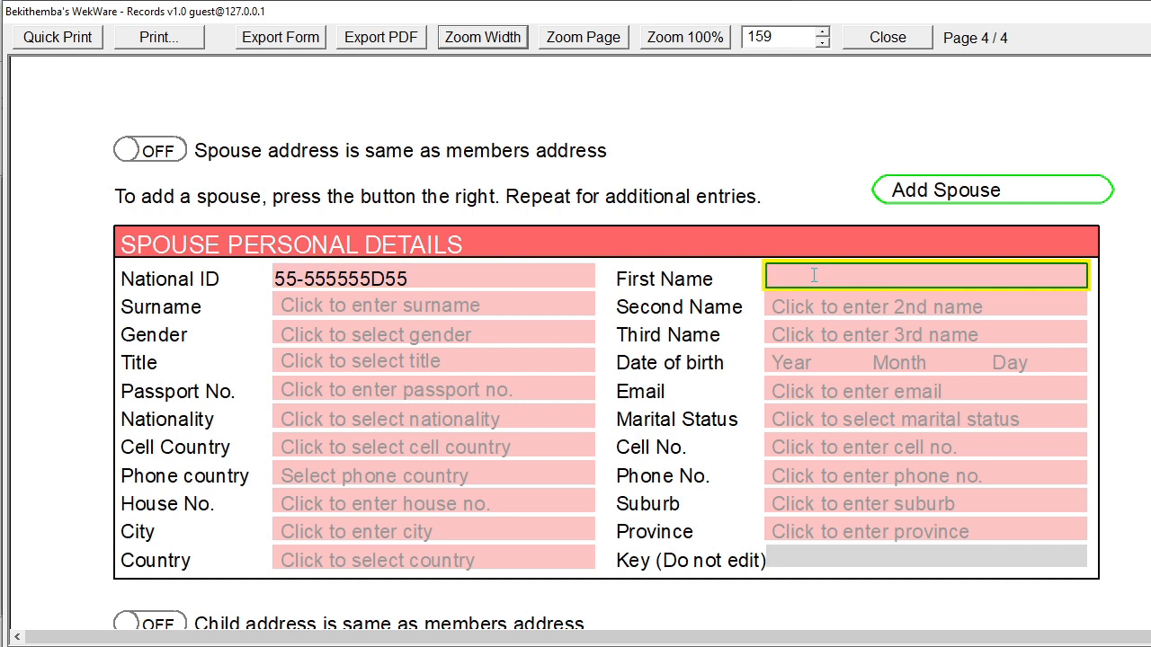
key(Tab)
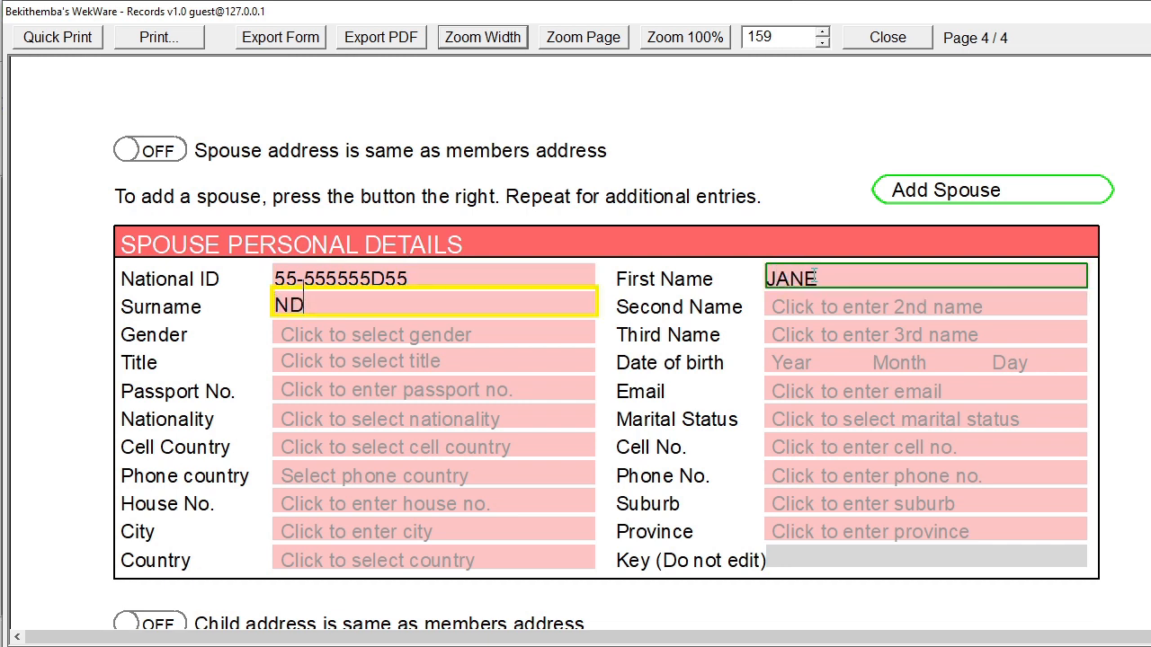
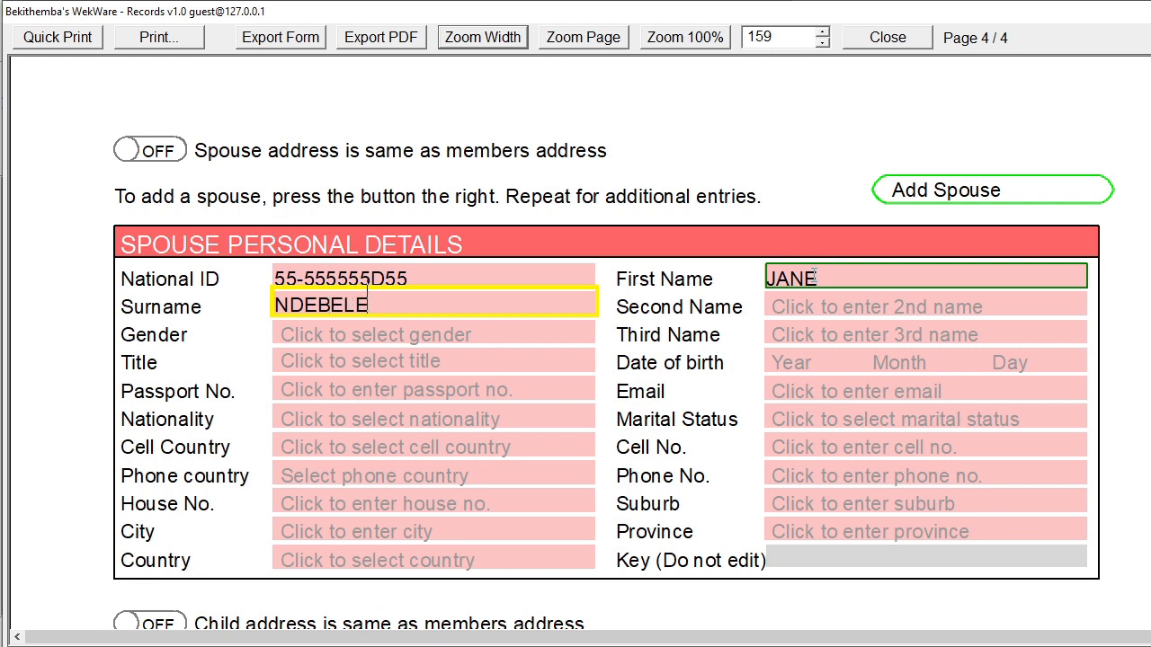
Set the spouse's gender to F and birth date to 1990 January 10
click(475, 334)
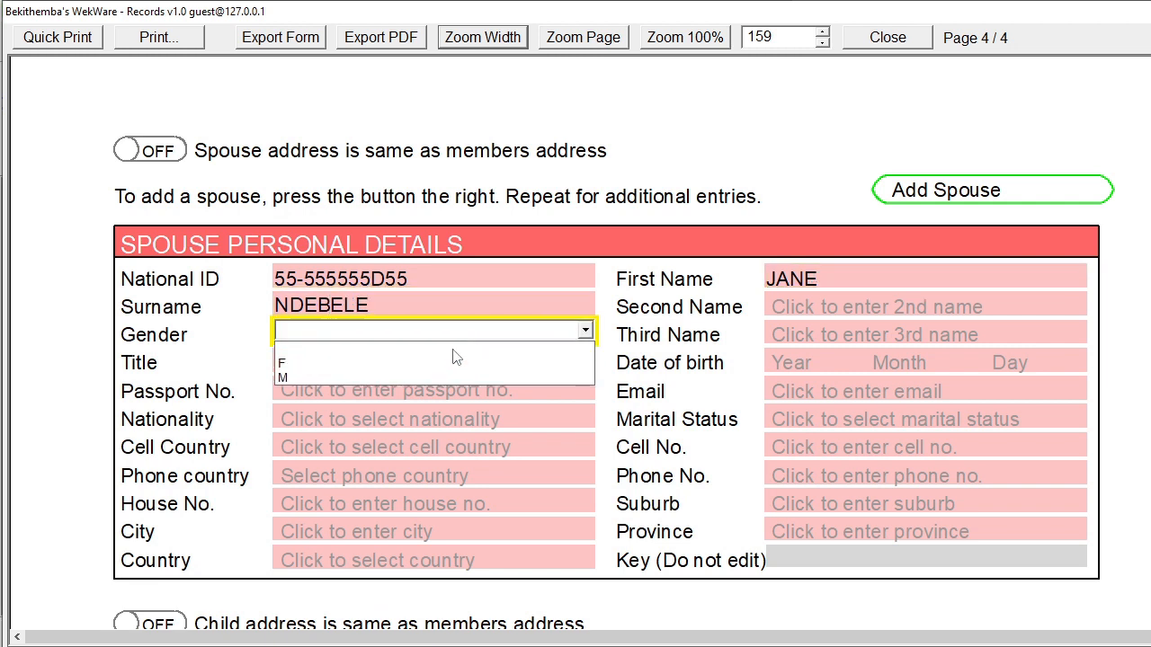
click(423, 362)
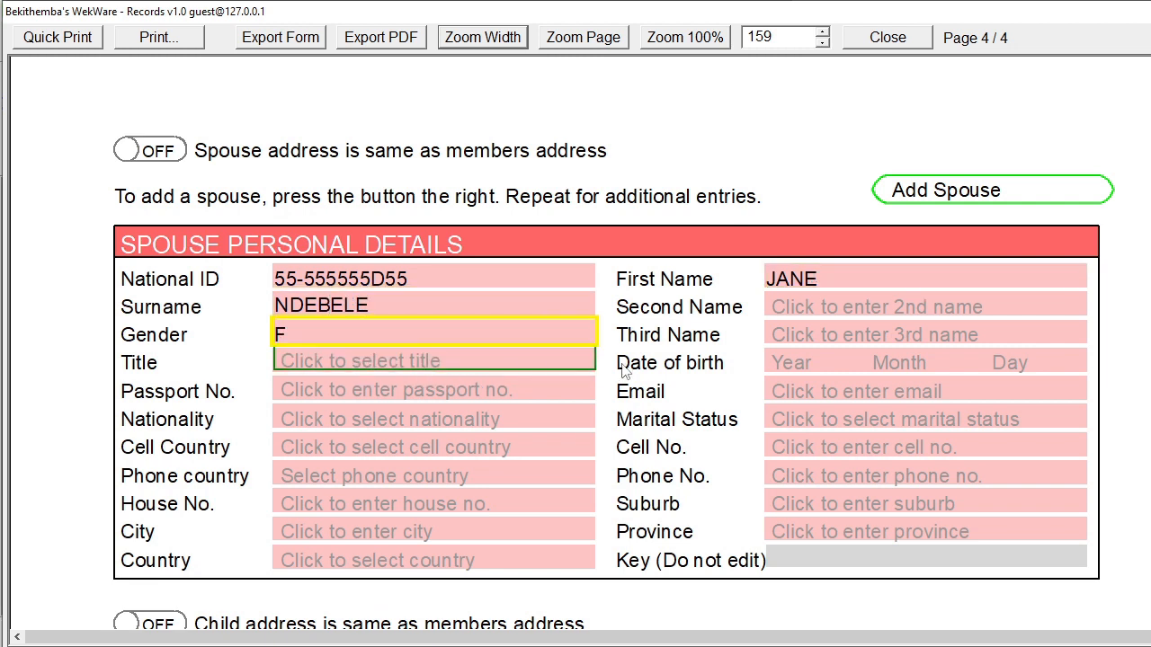
click(810, 362)
text(1990)
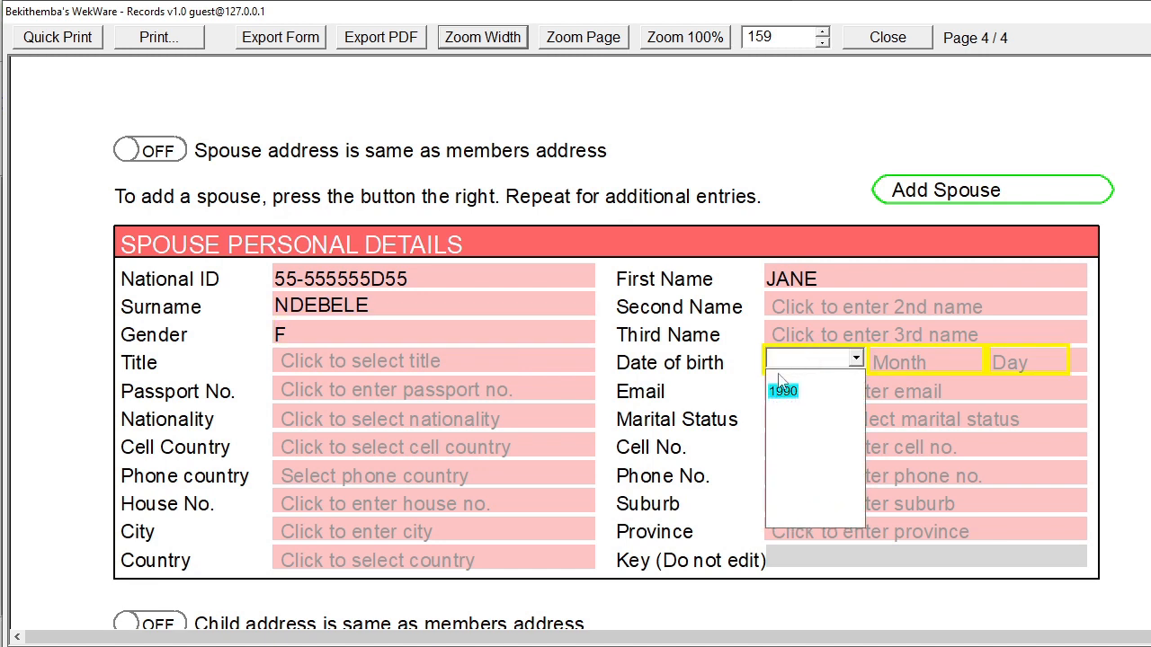
click(782, 391)
click(913, 370)
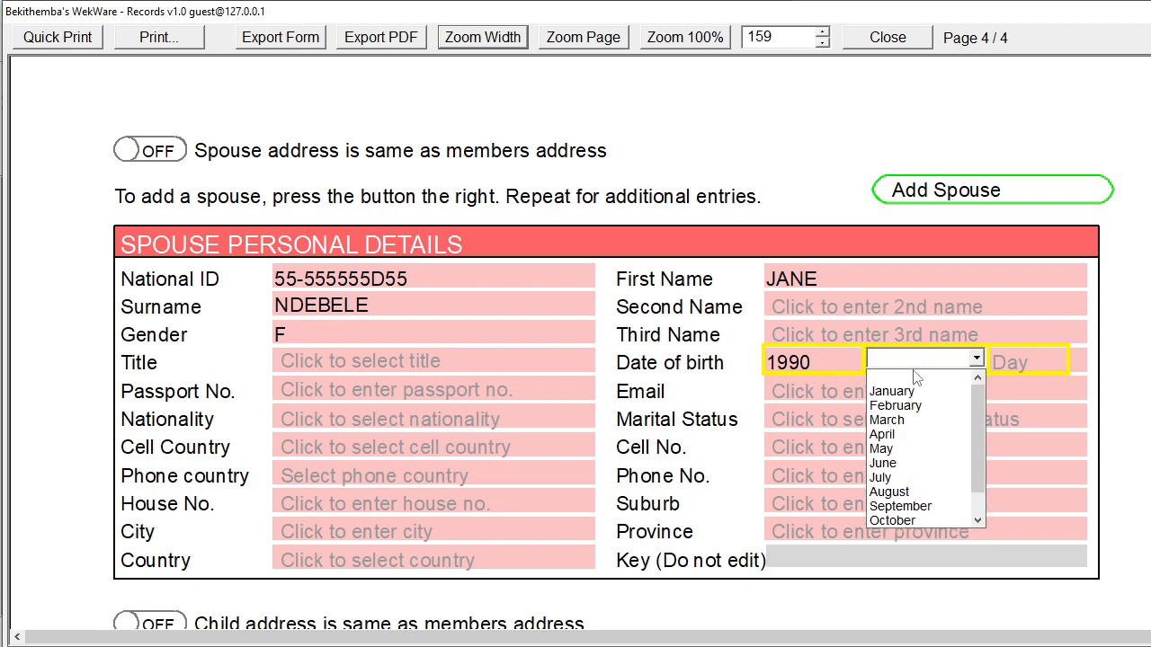
click(892, 391)
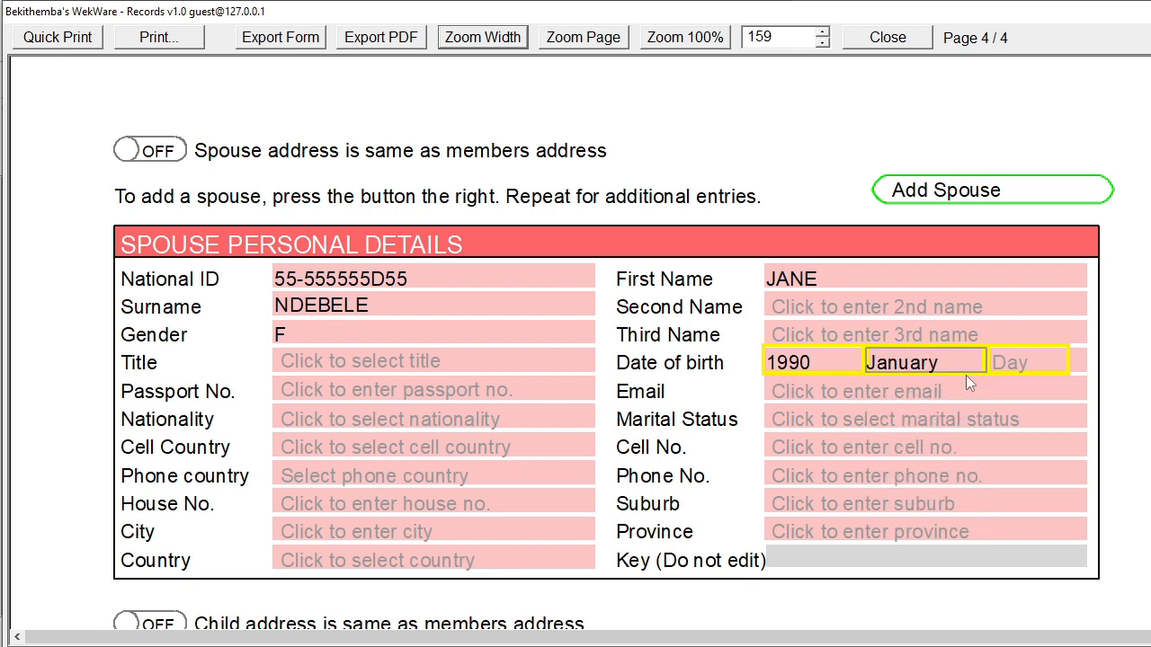
click(1021, 362)
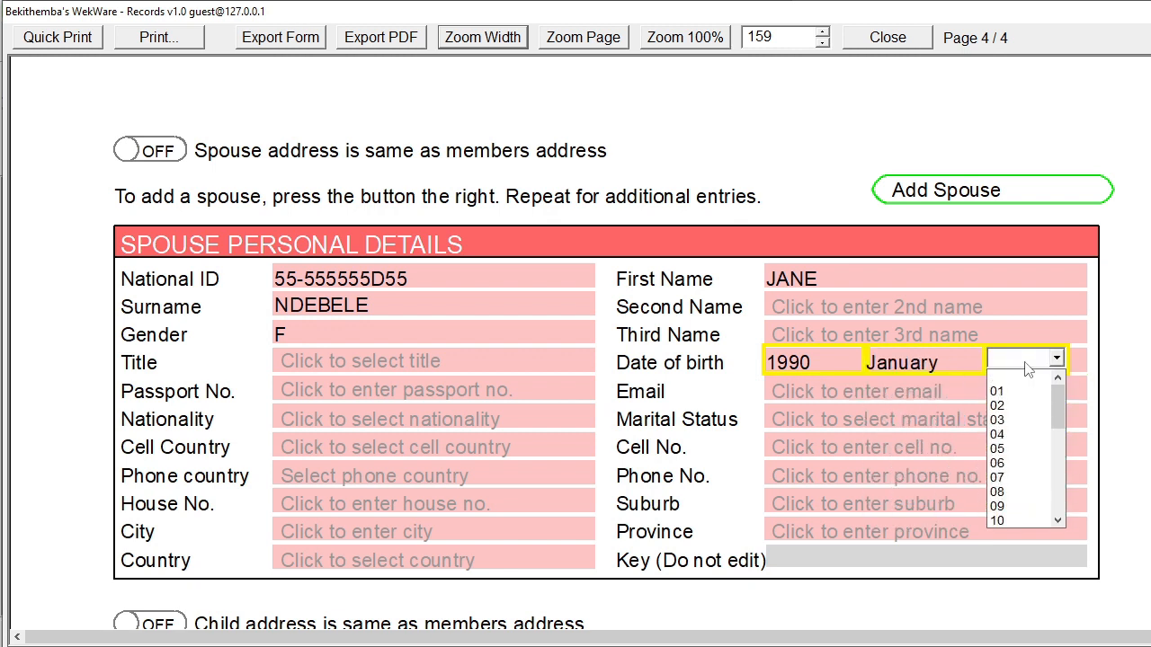
click(998, 520)
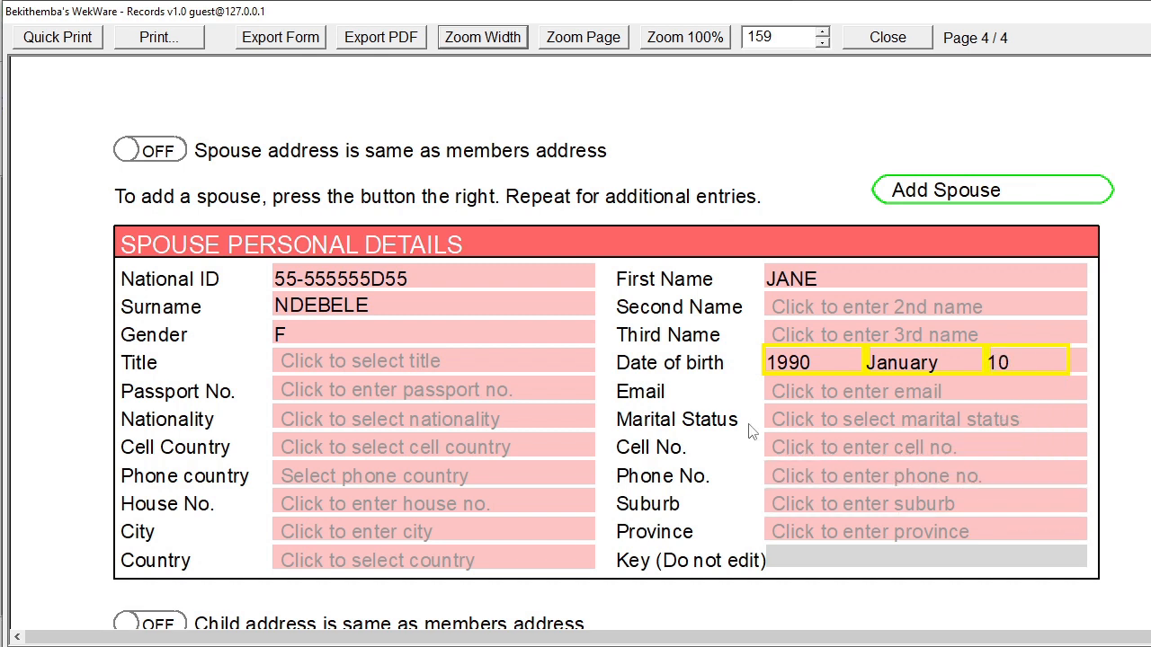
Set the spouse's marital status to MARRIED, title MRS and cell country Zimbabwe 263
click(797, 419)
click(801, 462)
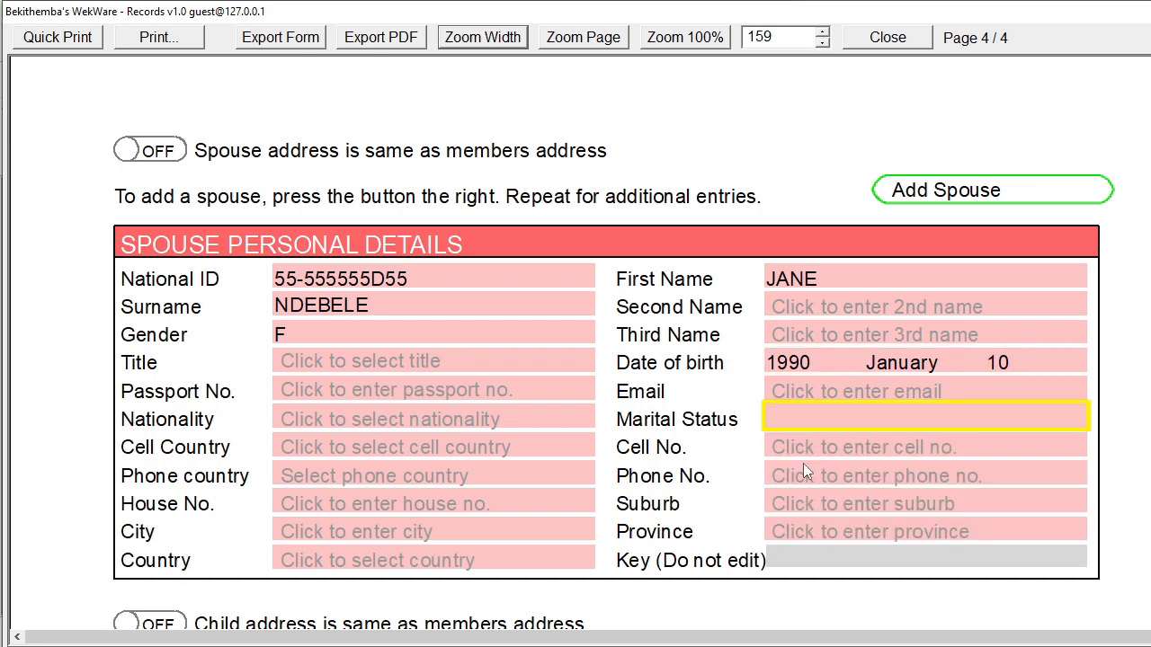
click(365, 368)
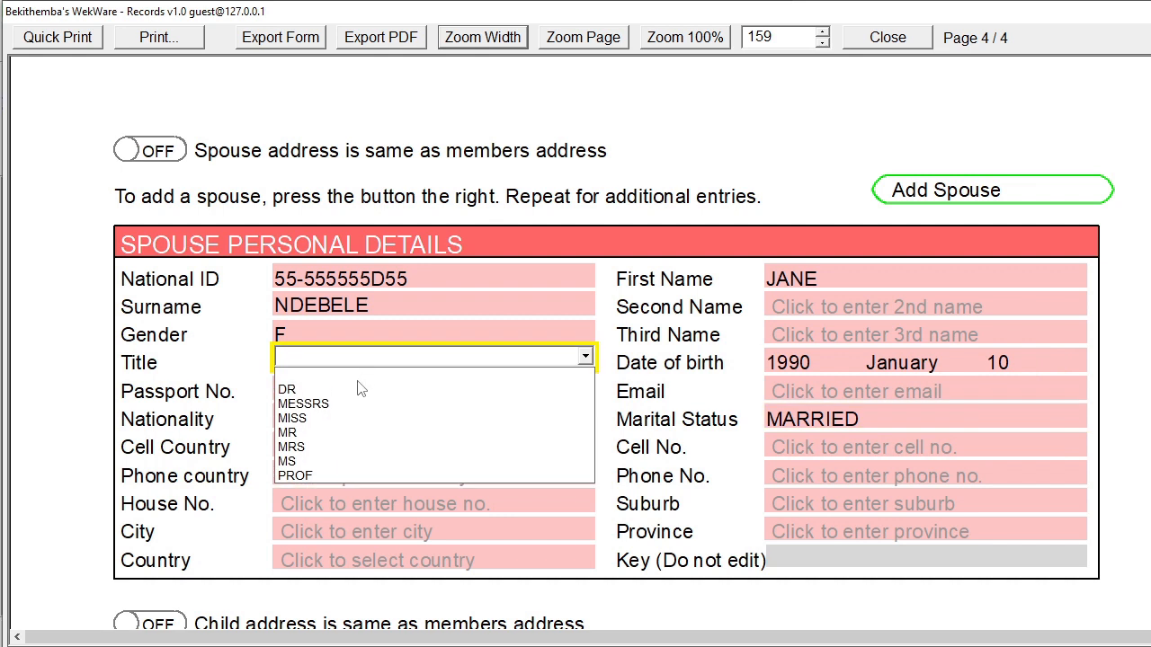
click(341, 449)
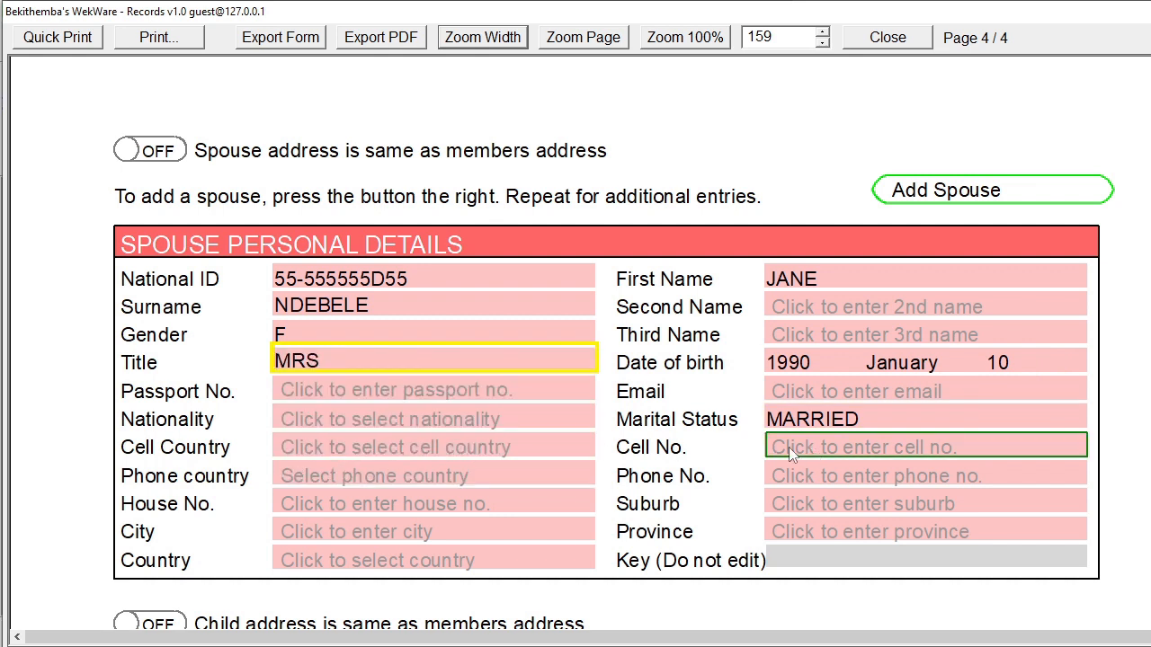
click(514, 450)
text(zim)
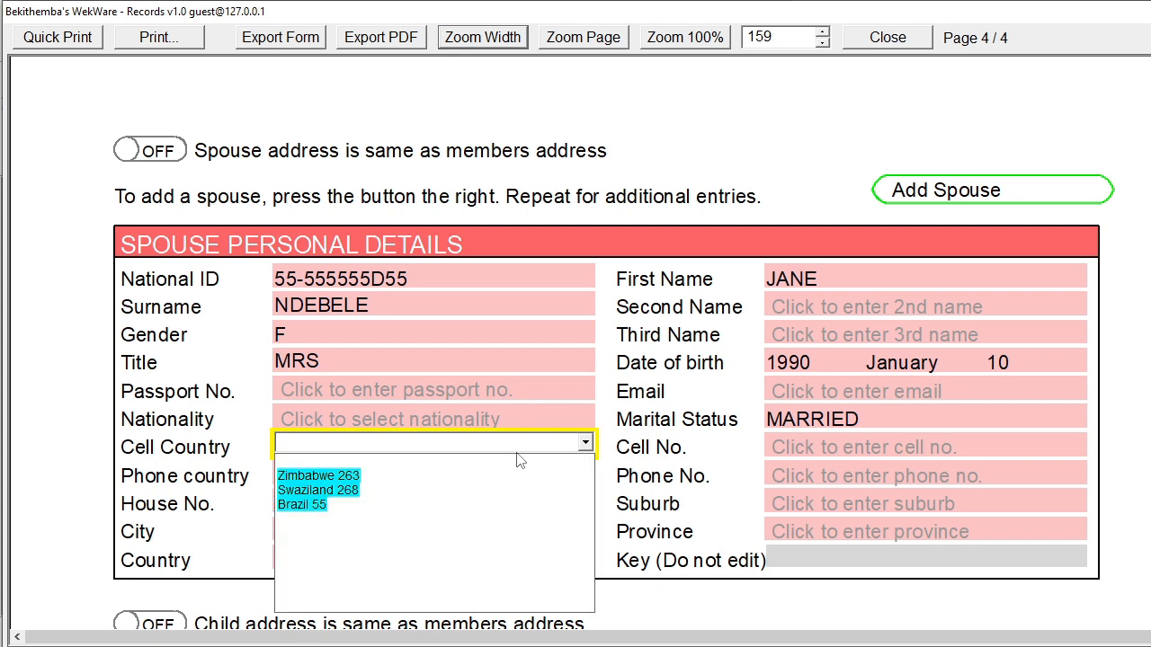
click(346, 477)
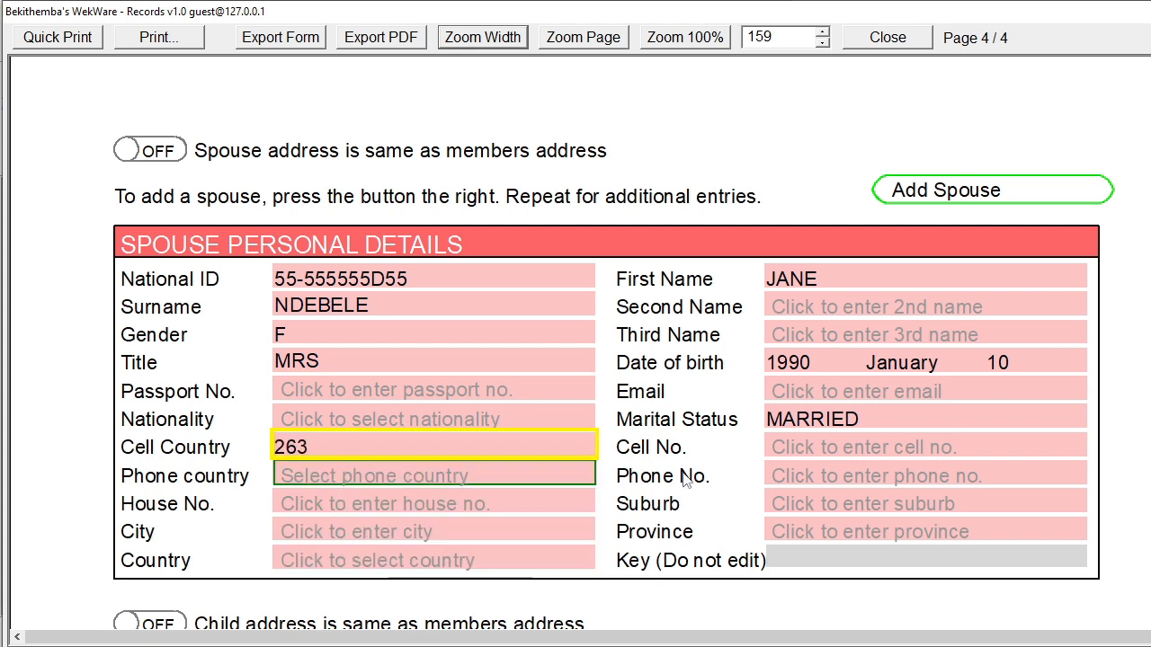
Enter the spouse's cell number and give the spouse the member's address
click(814, 452)
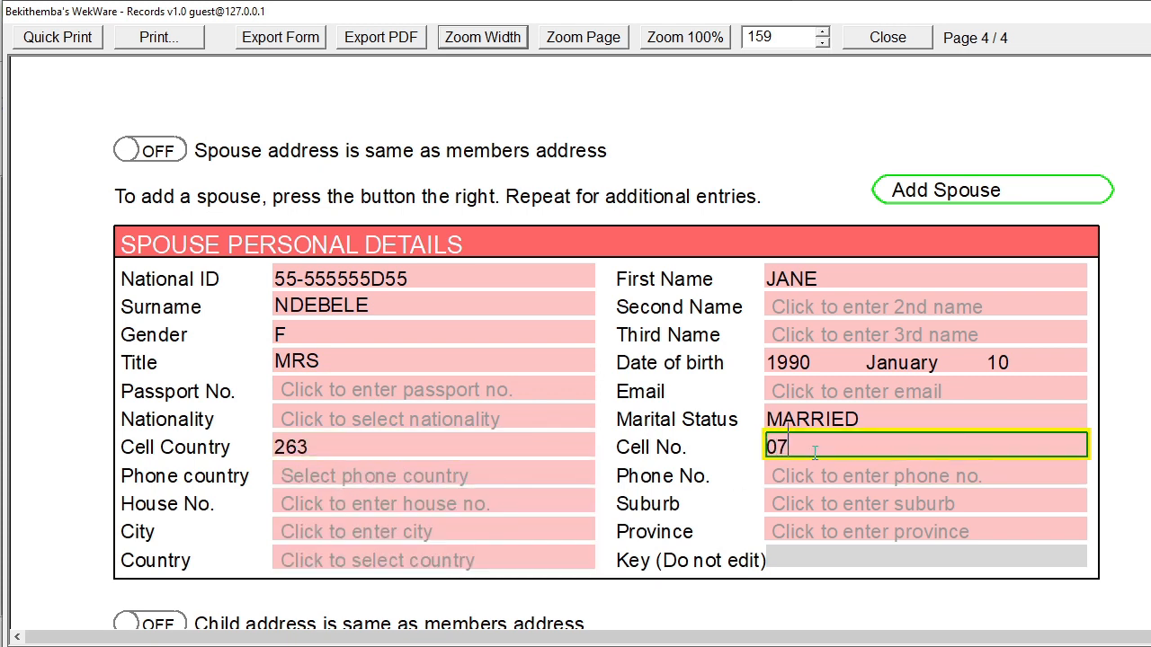
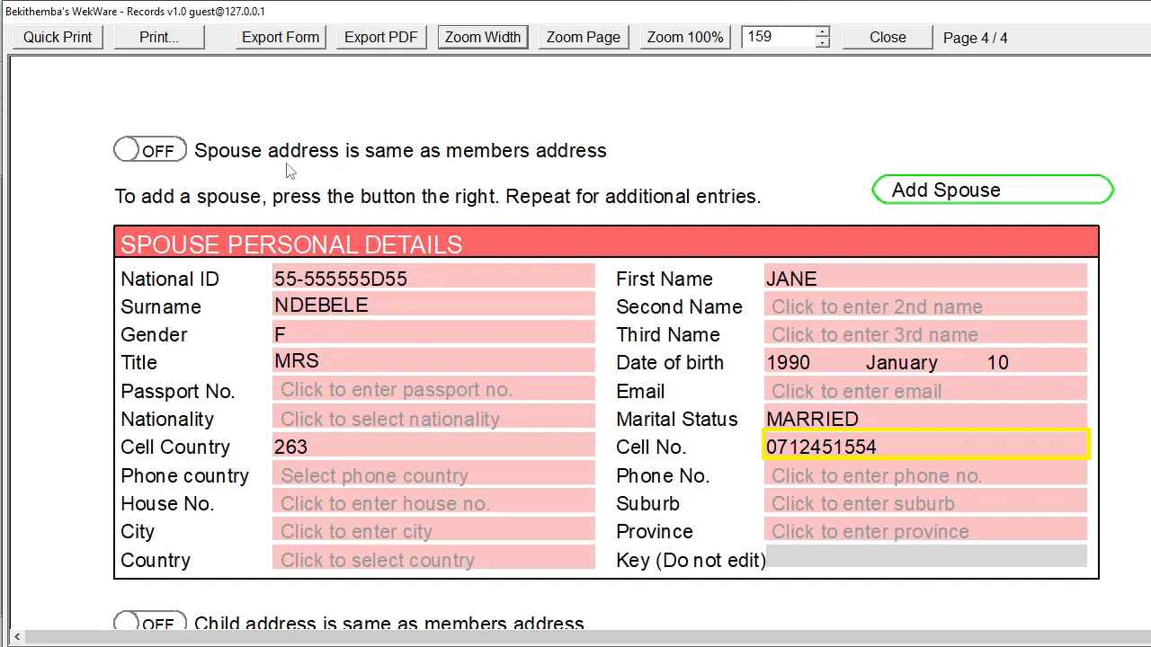
click(151, 151)
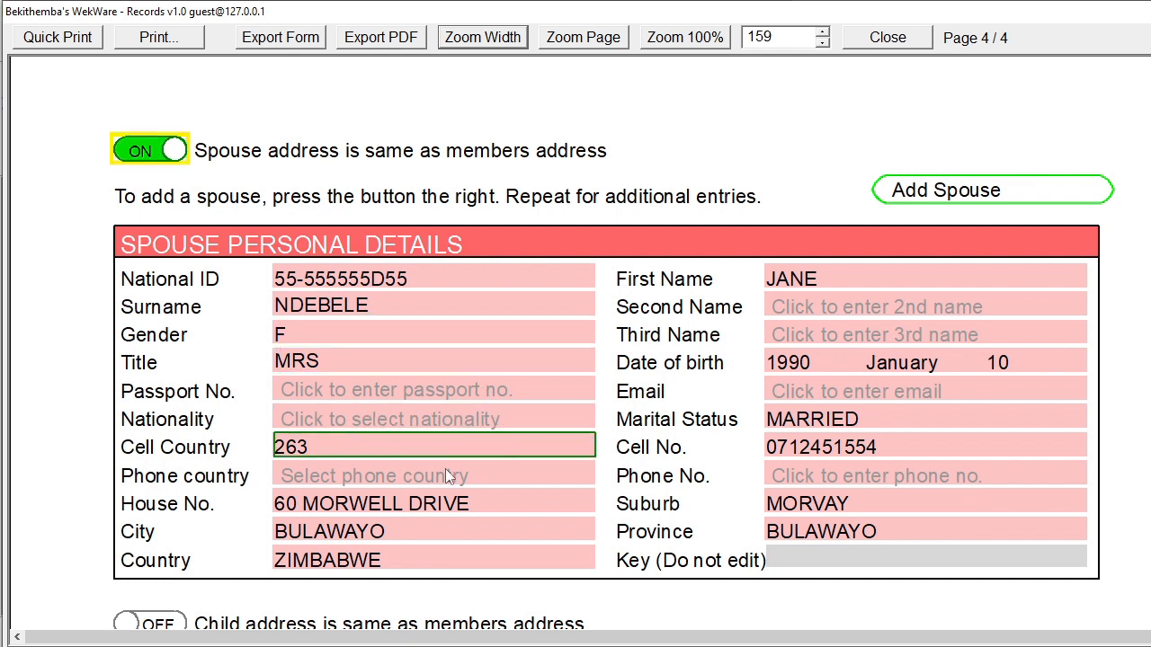
scroll(457, 538, down, 3)
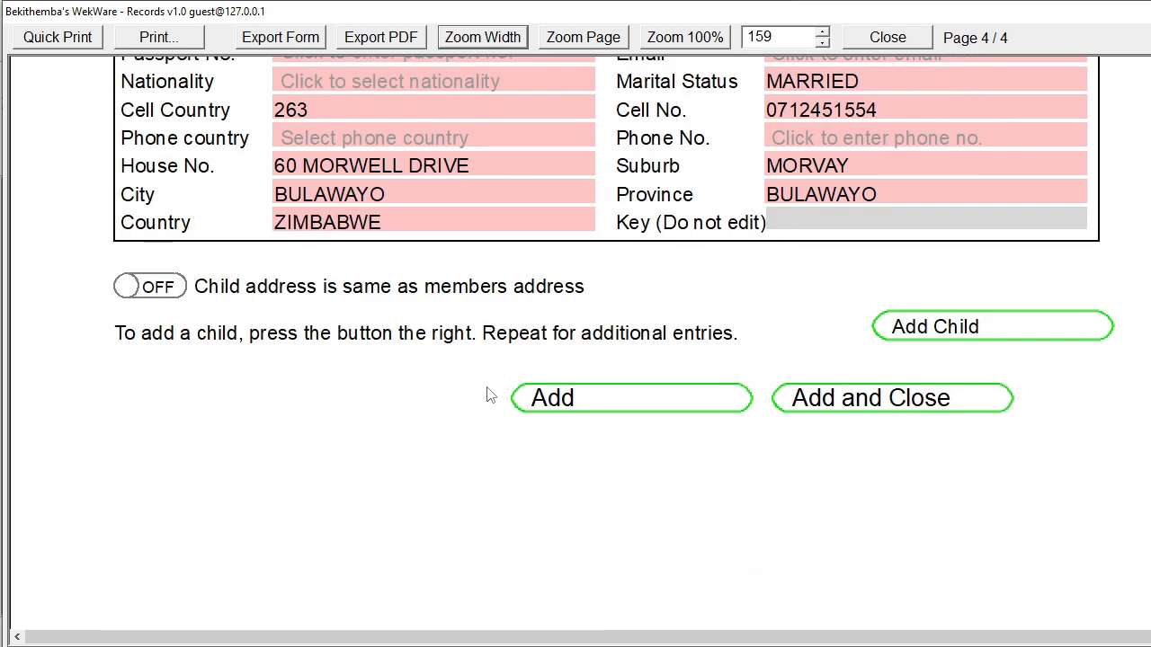
Add a child section and enter the child's national ID, first name and surname
click(959, 340)
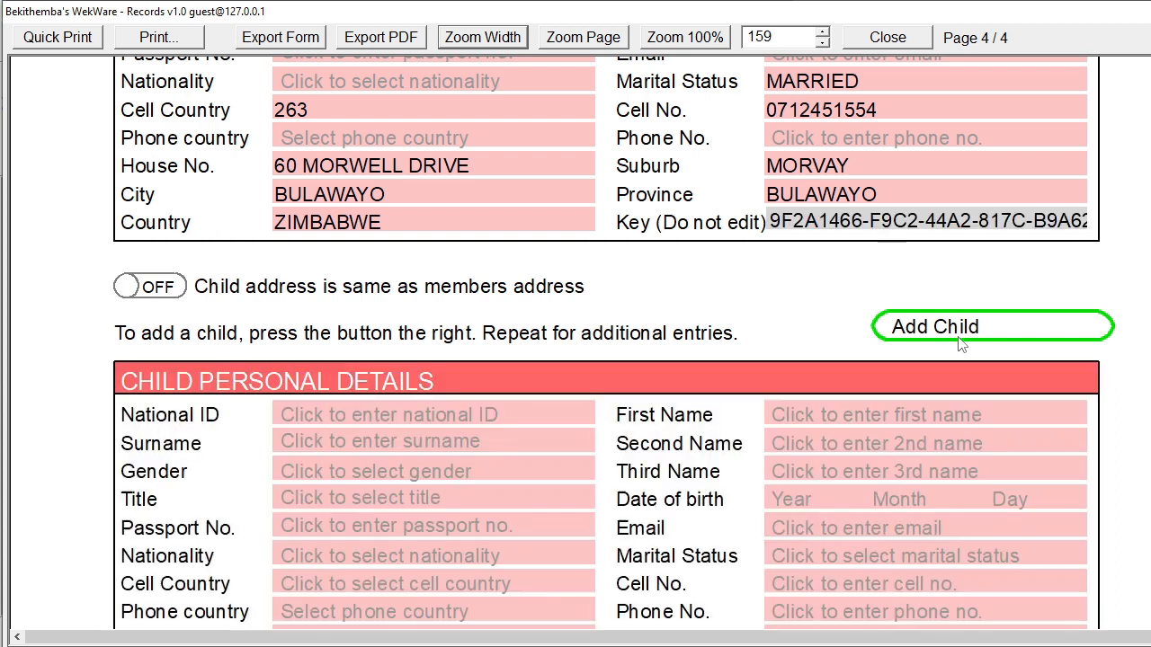
scroll(503, 351, down, 2)
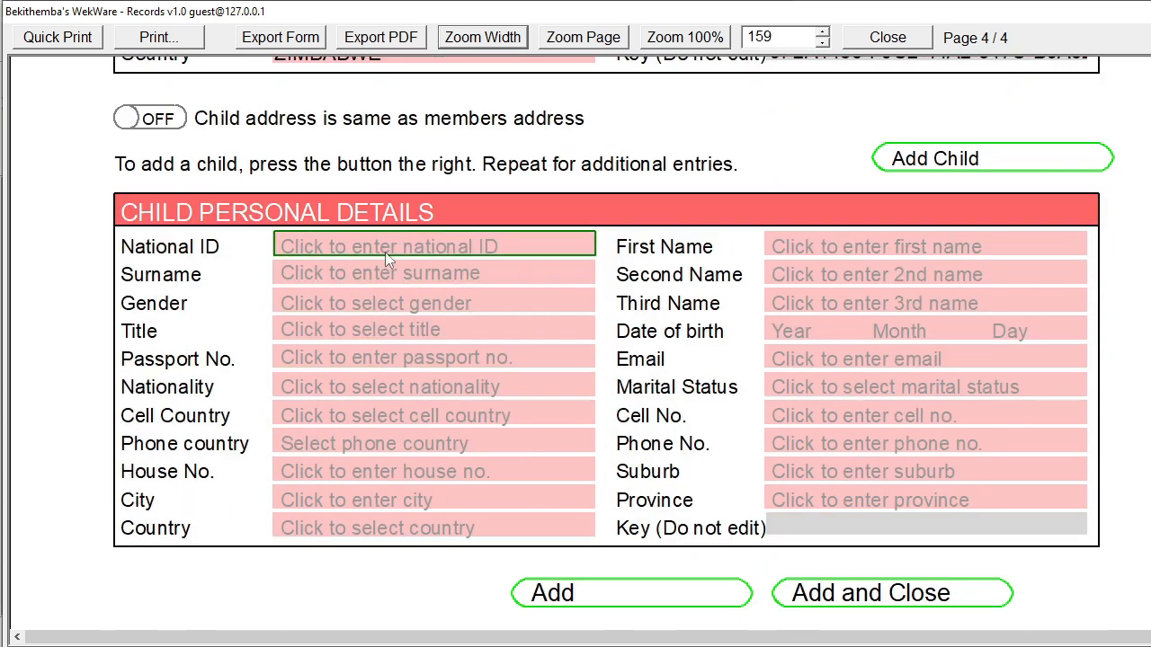
click(386, 251)
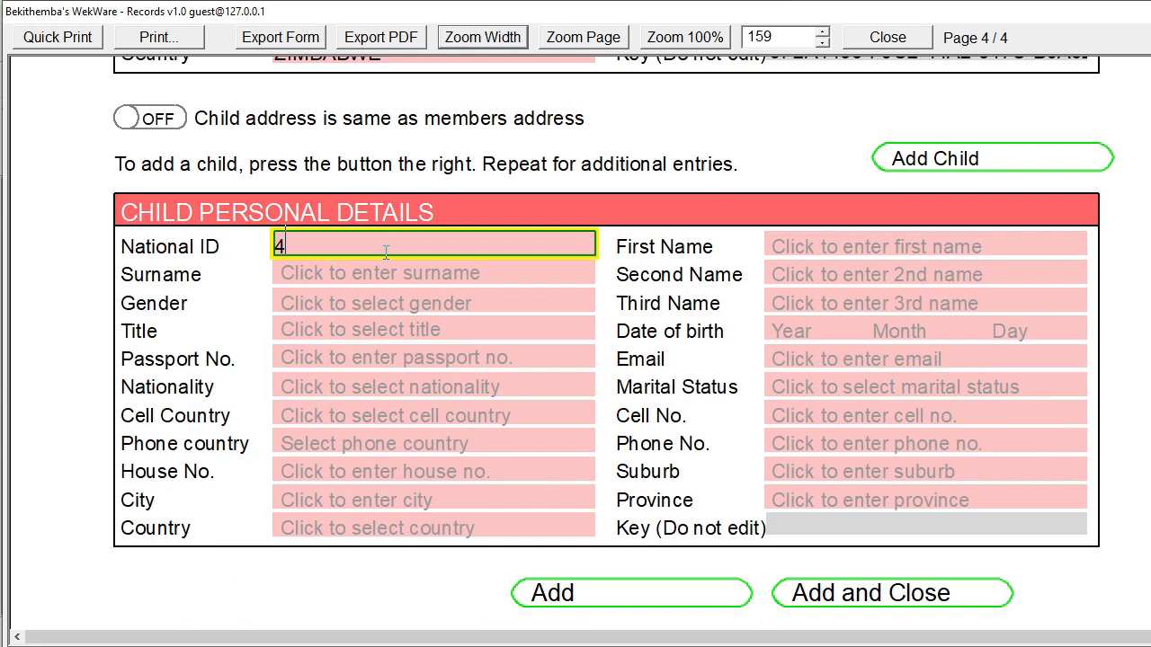
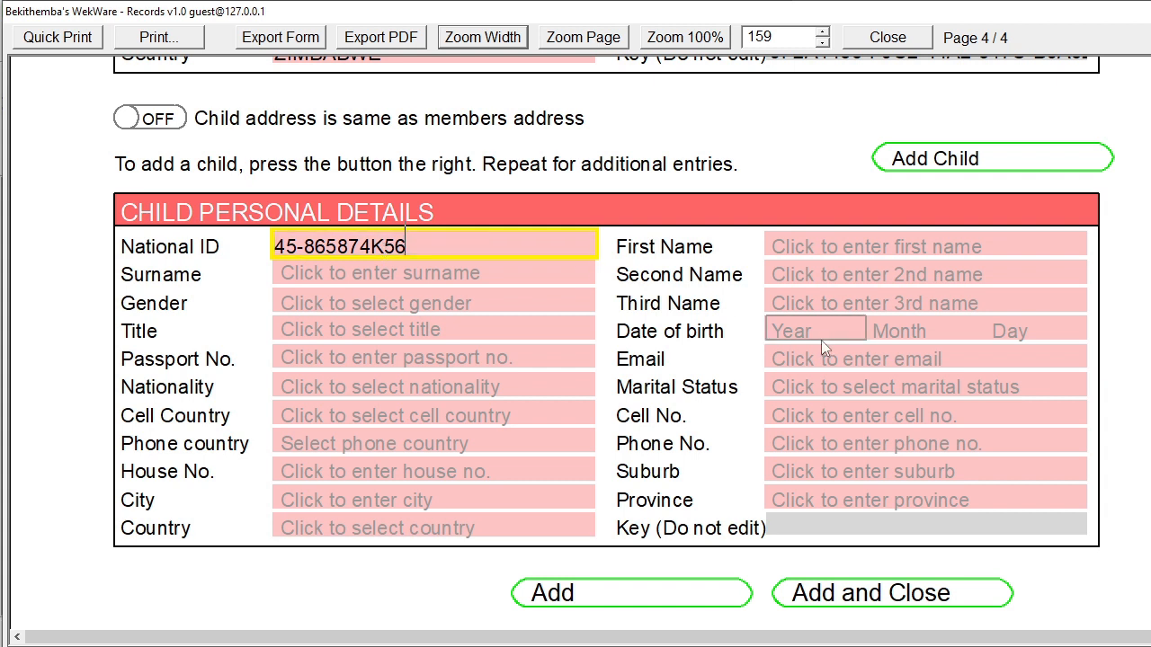
click(836, 244)
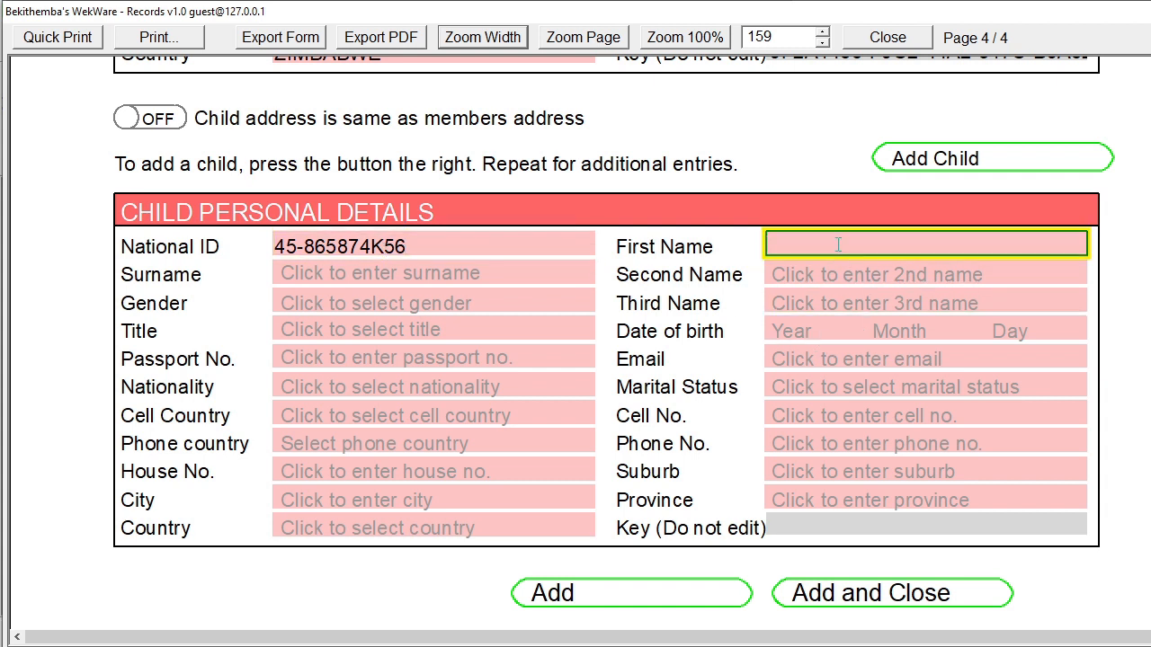
key(Tab)
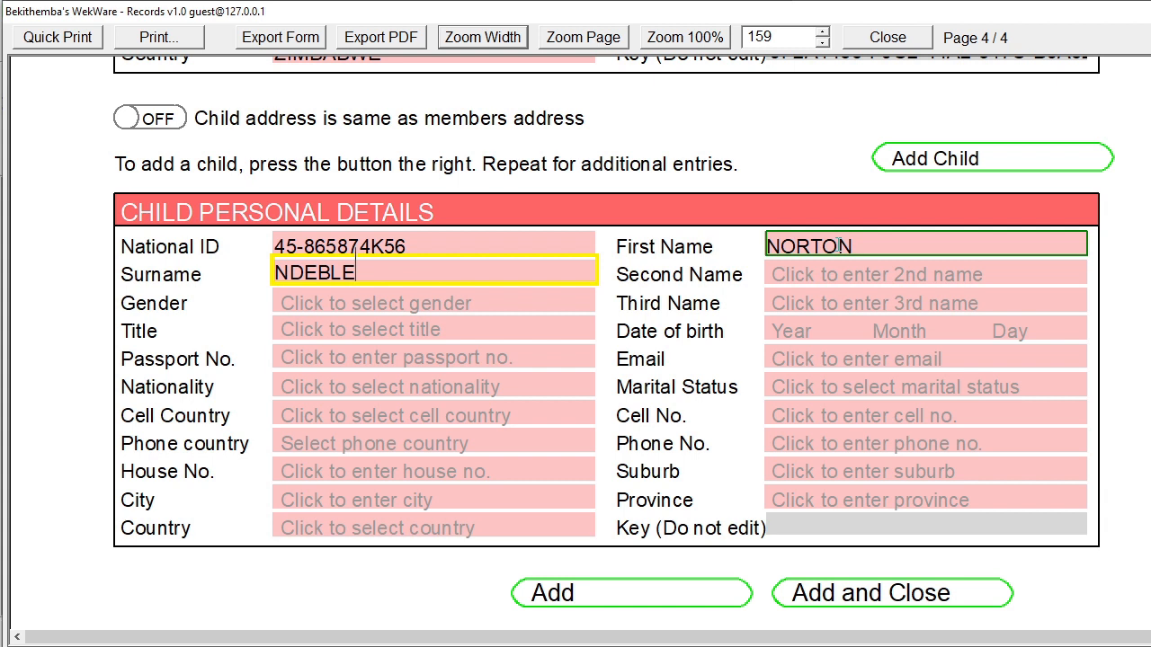
Set the child's birth date to 2015 March 05
click(821, 330)
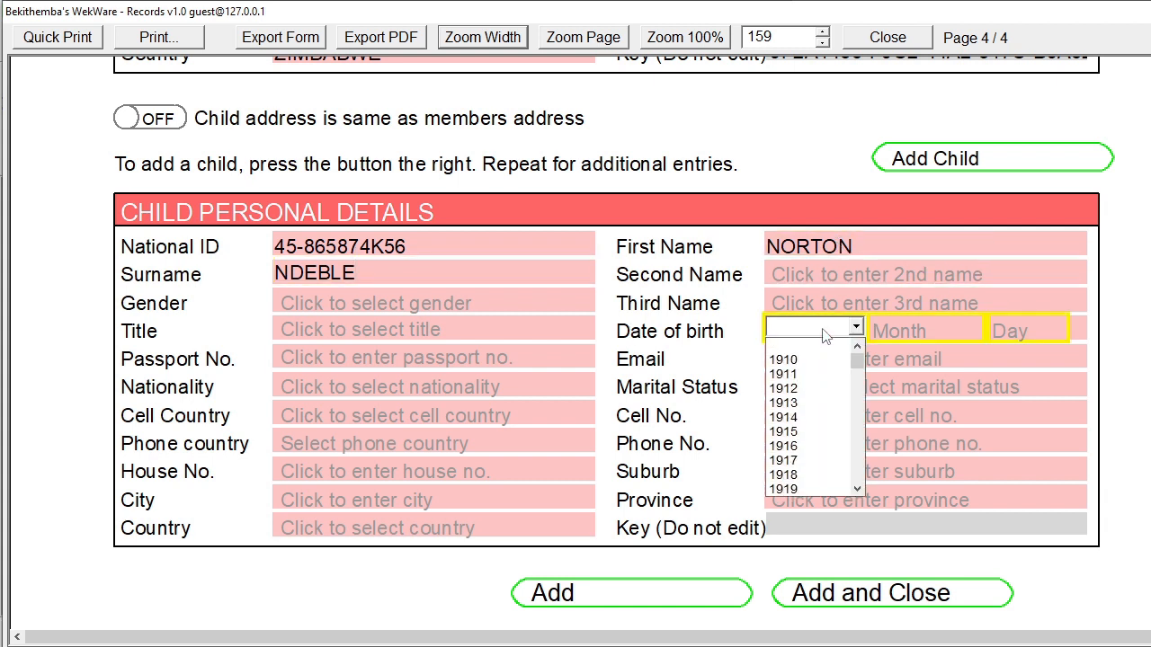
text(20)
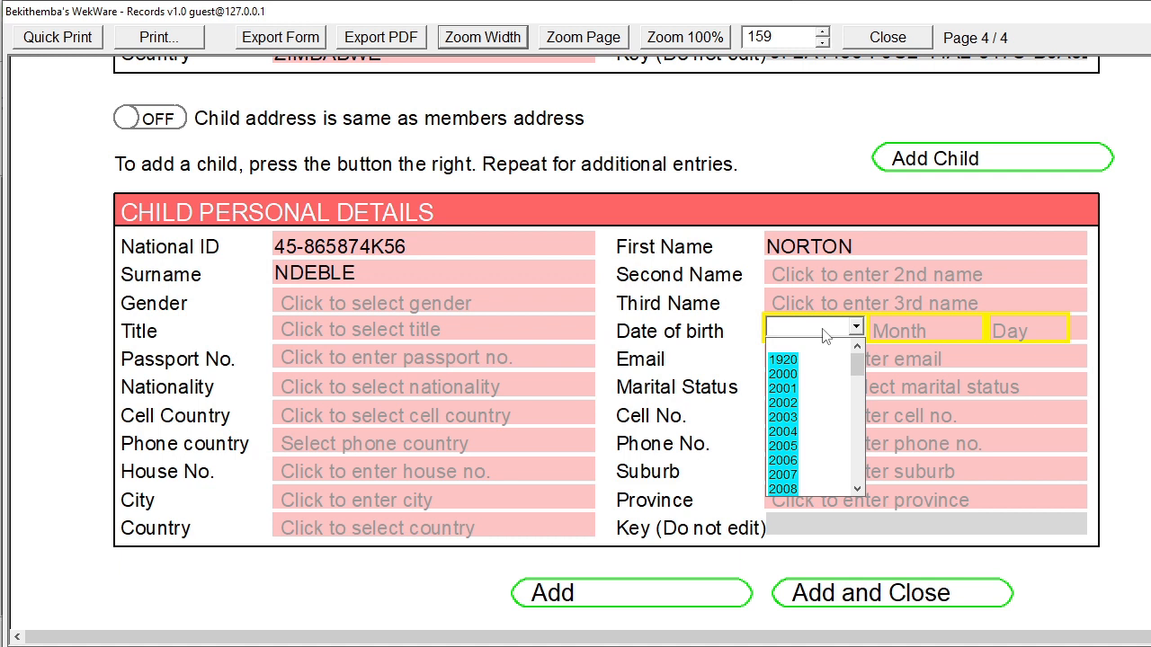
text(15)
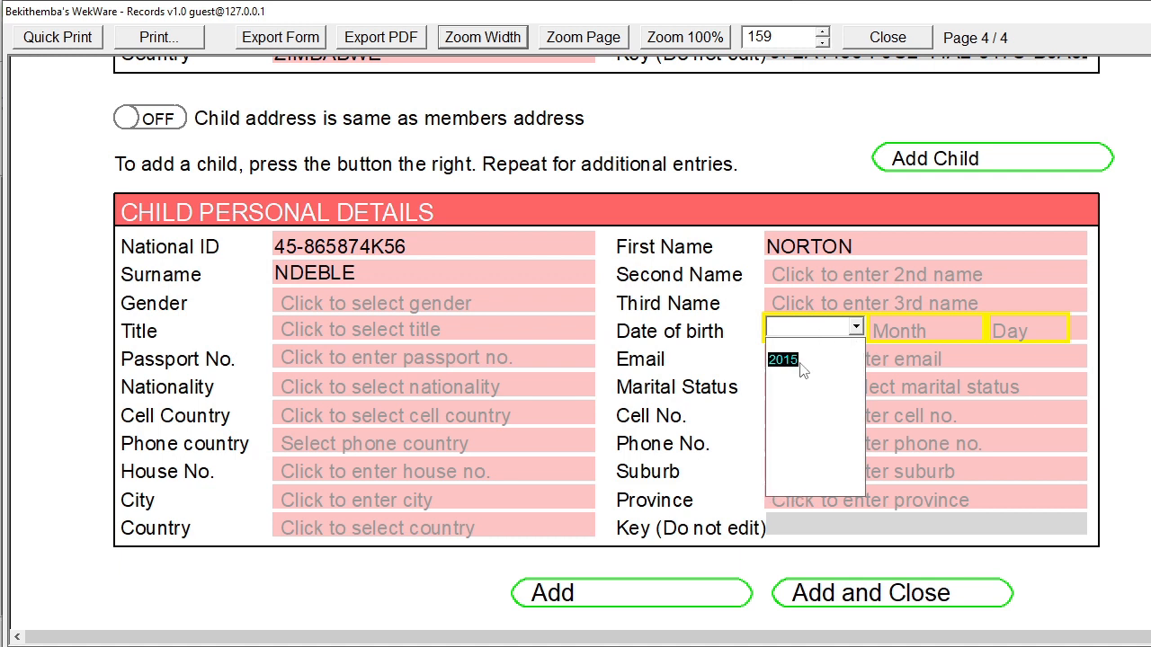
click(792, 363)
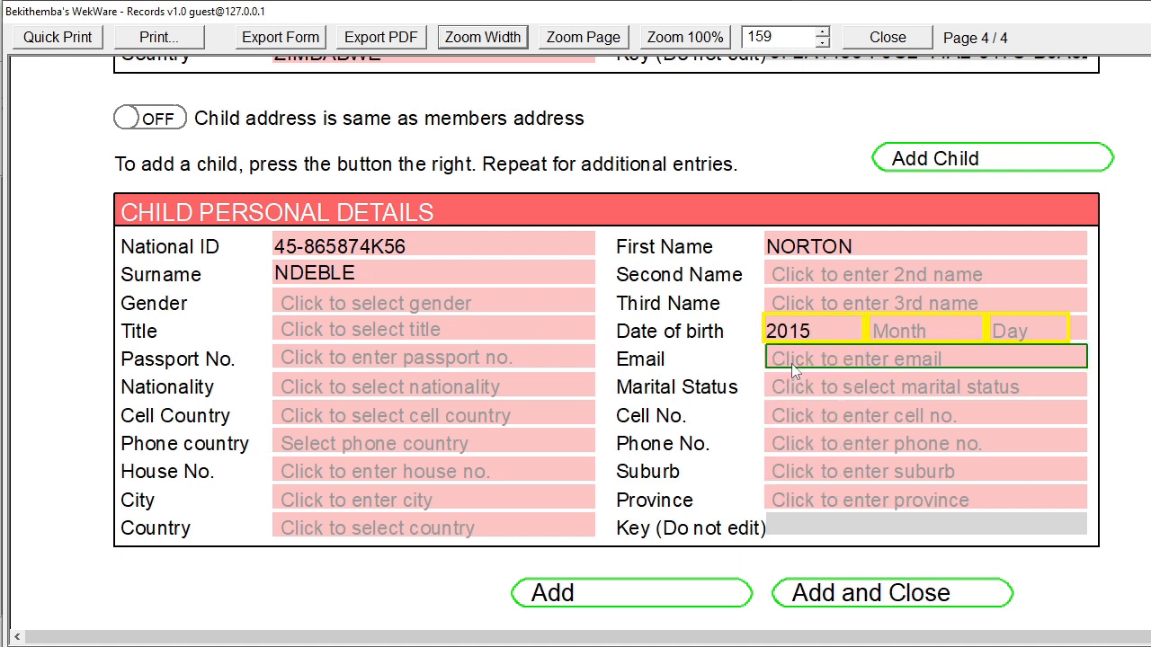
click(942, 335)
click(920, 388)
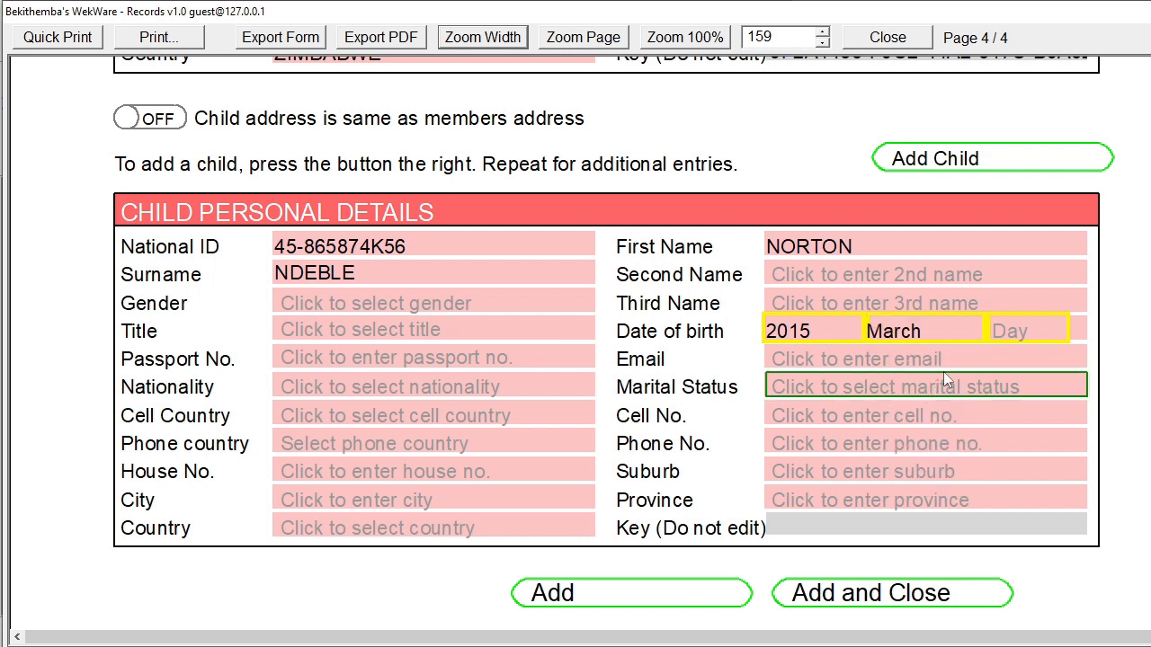
click(1022, 330)
click(999, 409)
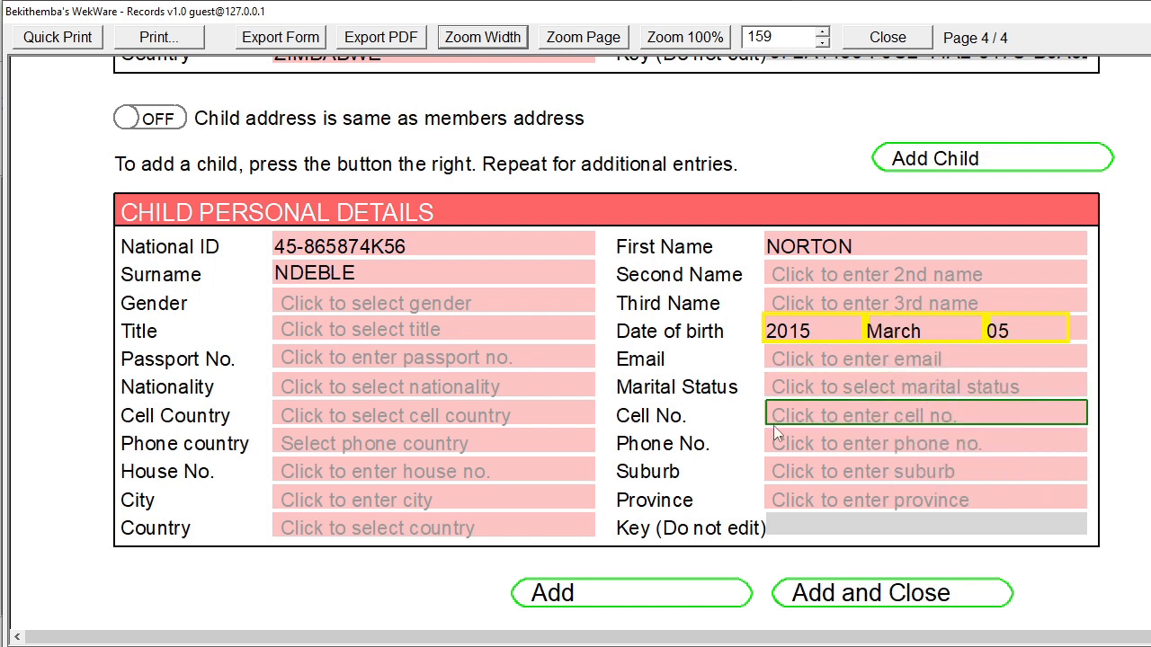
Set the child's title to MR and gender to M, sharing the member's address
click(439, 333)
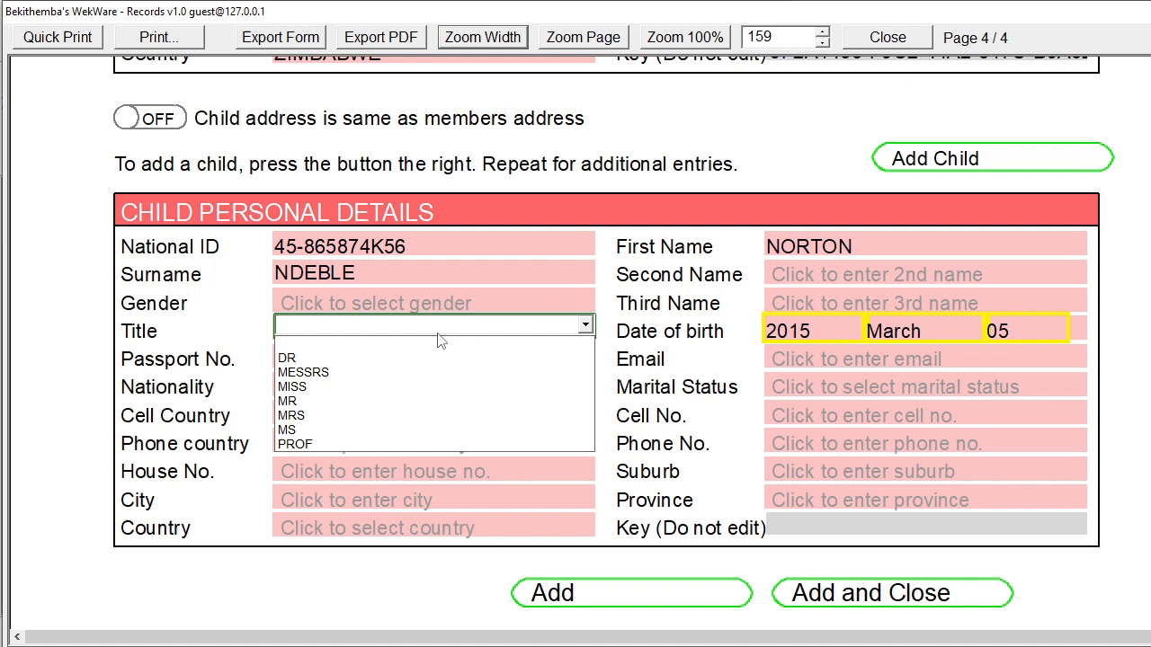
click(368, 402)
click(379, 311)
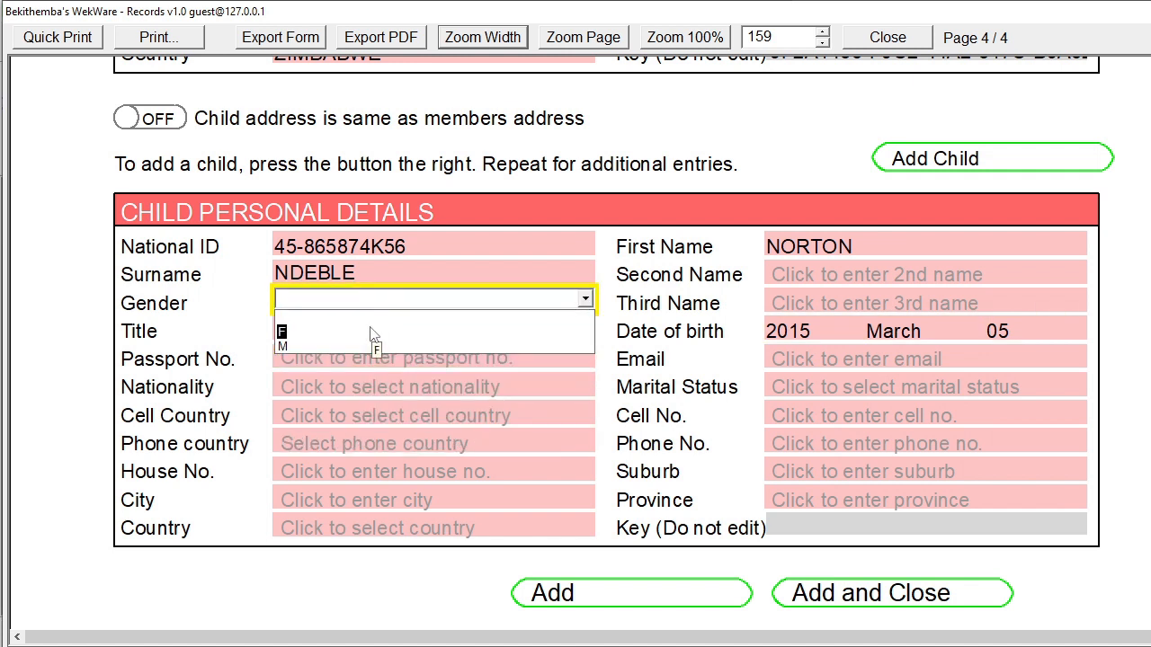
click(369, 336)
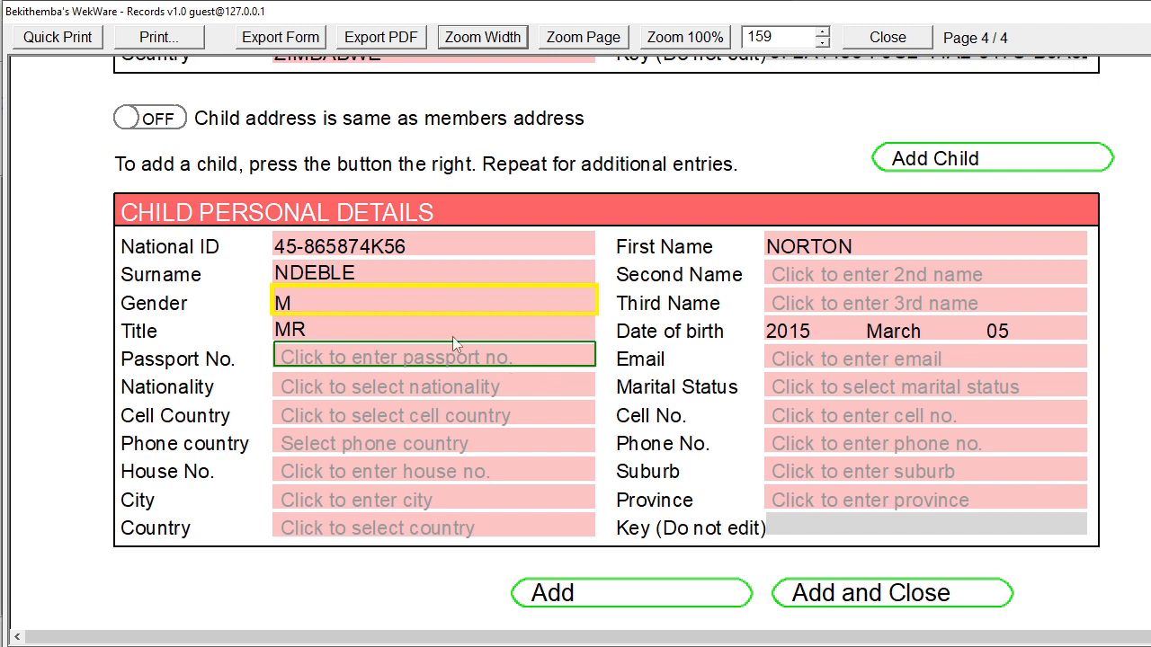
click(158, 121)
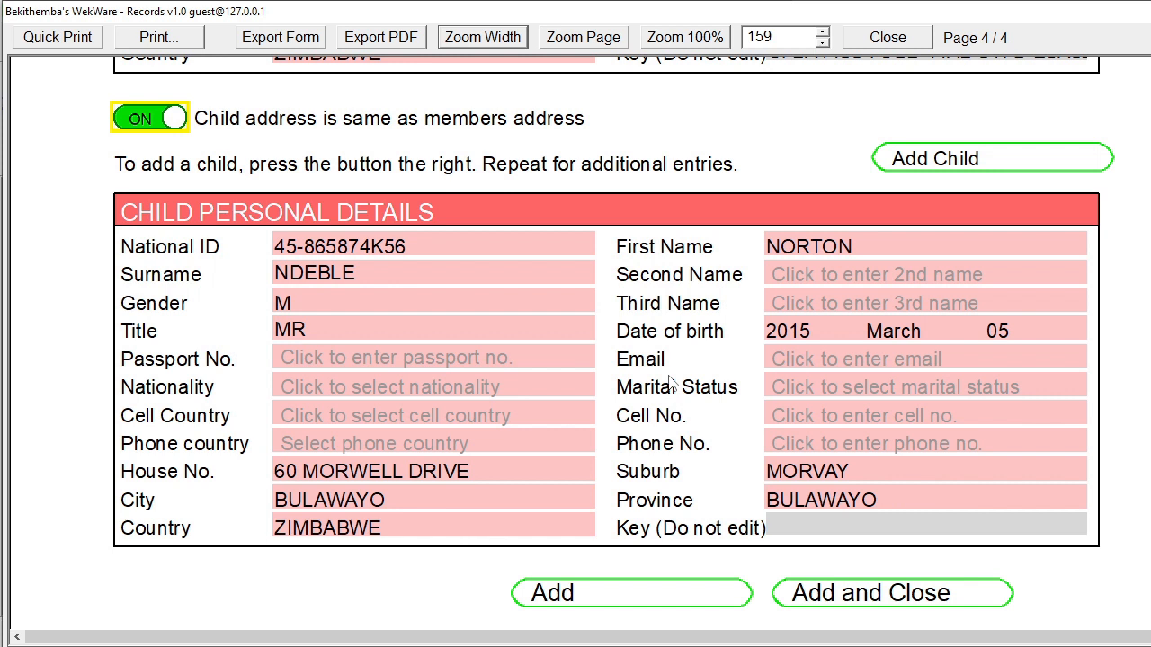
Save the new lecturer record and close the form back to the LECTURER Staff List
click(688, 596)
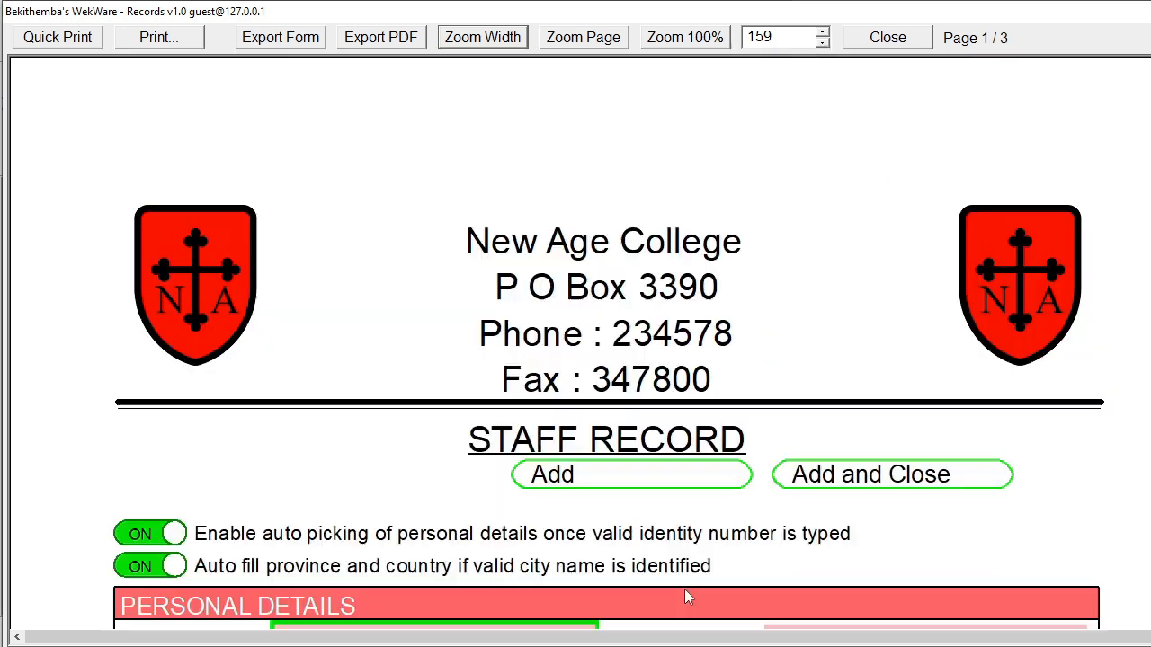
scroll(740, 470, down, 5)
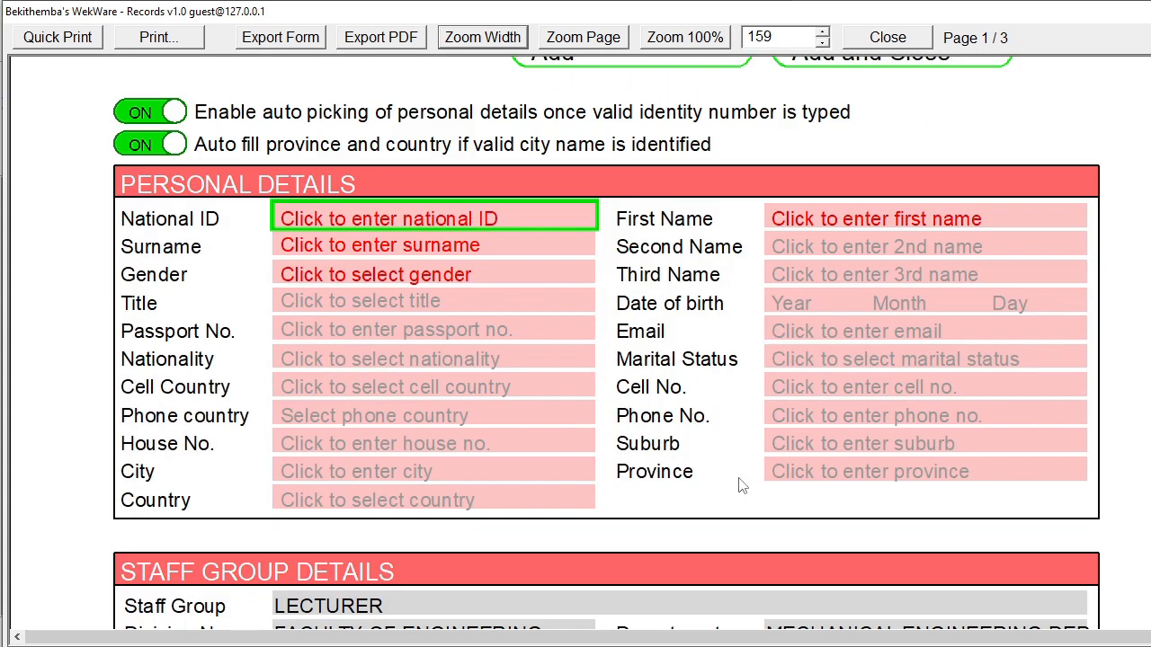
scroll(739, 485, up, 5)
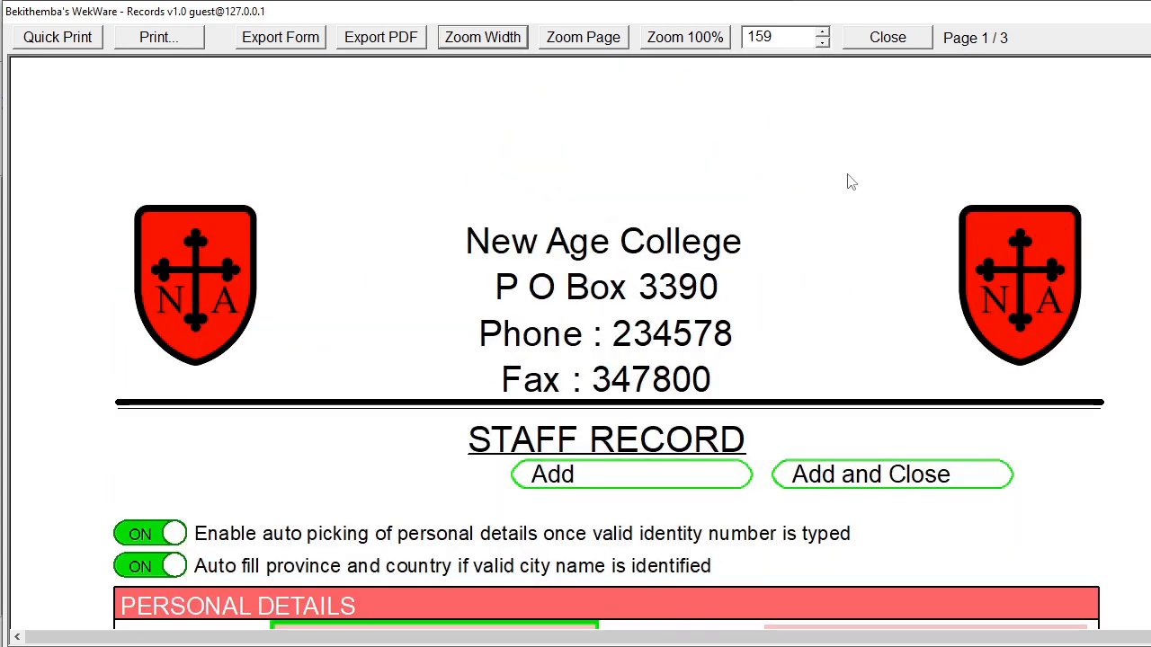
click(889, 43)
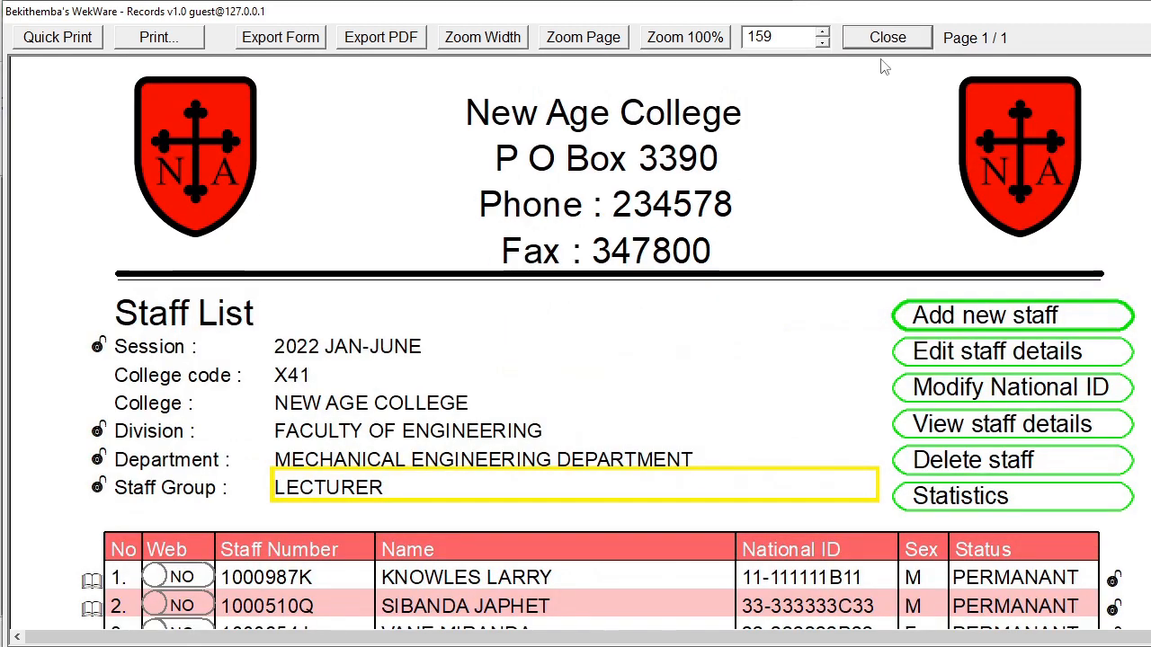